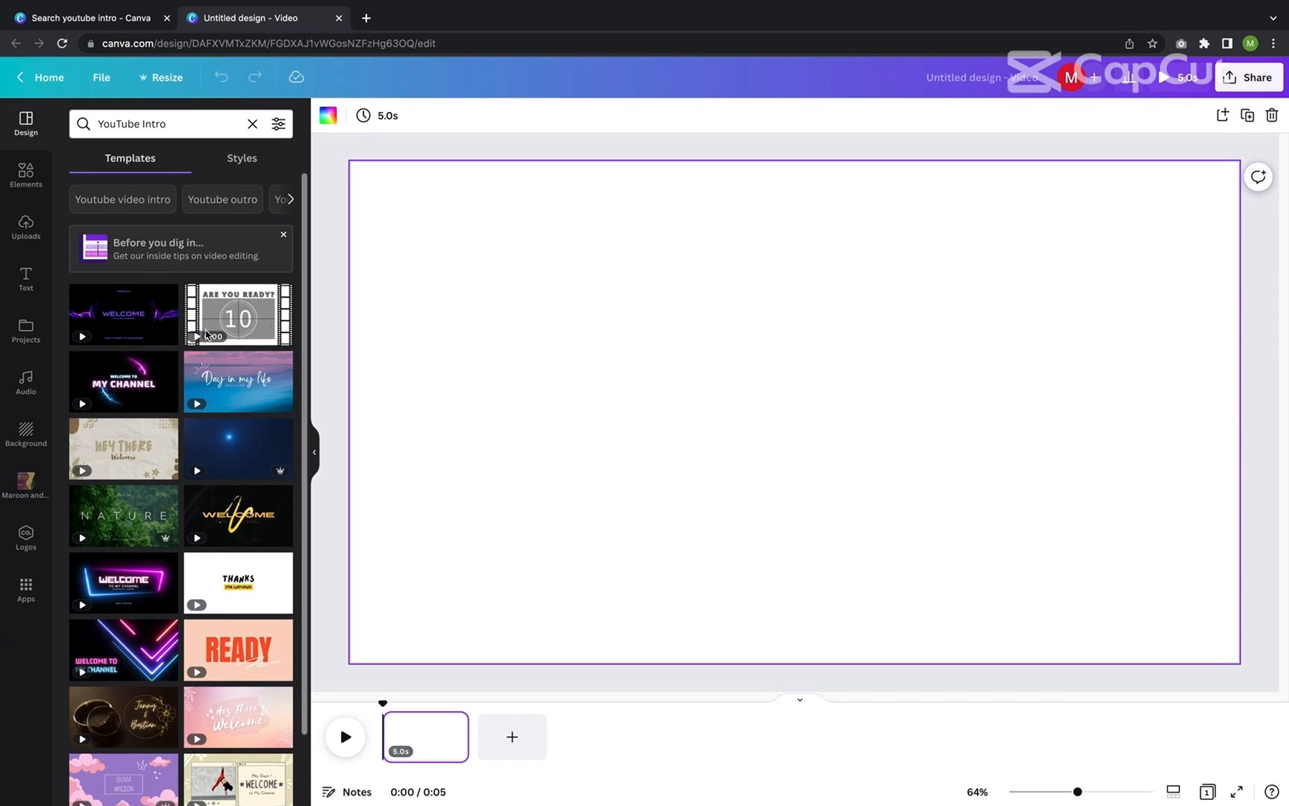
# Step: Add the uploaded 6.7-second video of the woman holding black balloons and set it as the page background
pyautogui.click(26, 226)
pyautogui.scroll(-10, 166, 424)
pyautogui.scroll(10, 165, 424)
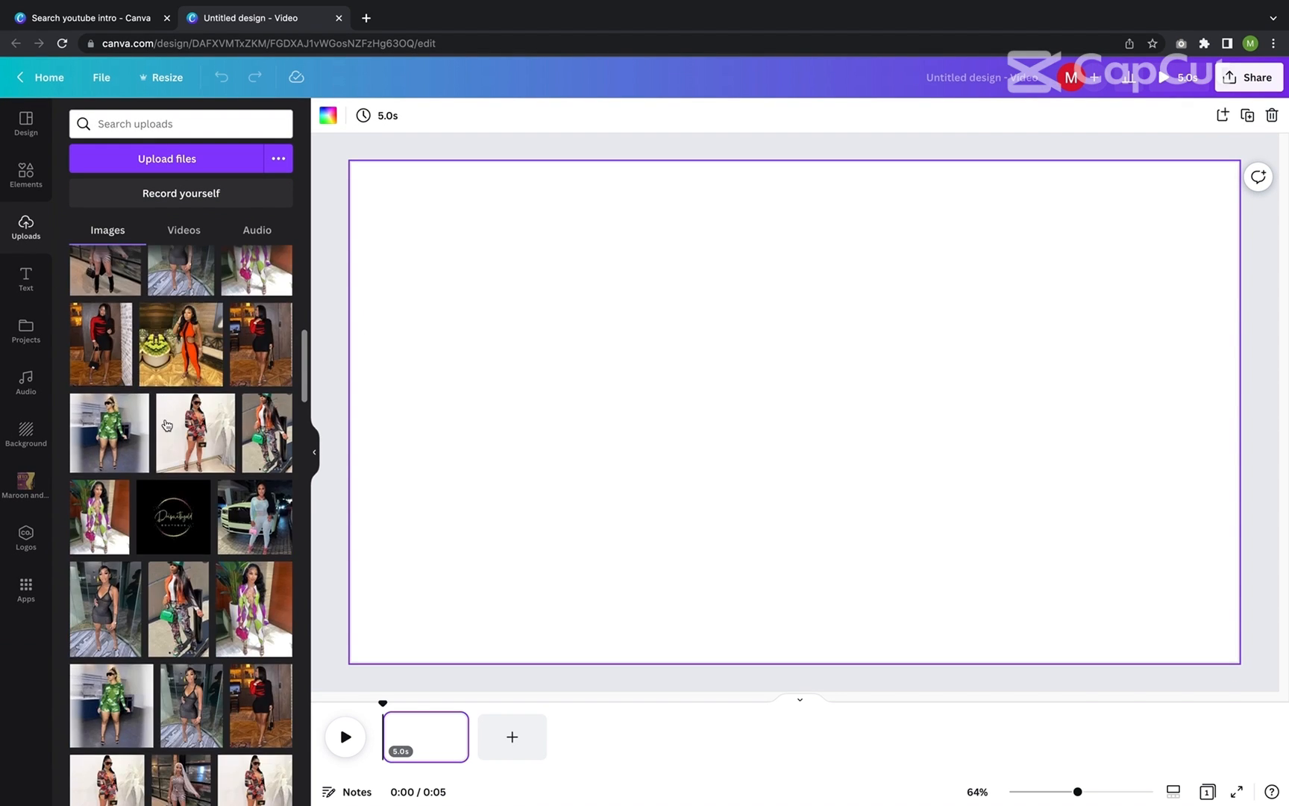
pyautogui.click(183, 229)
pyautogui.click(217, 318)
pyautogui.rightClick(772, 350)
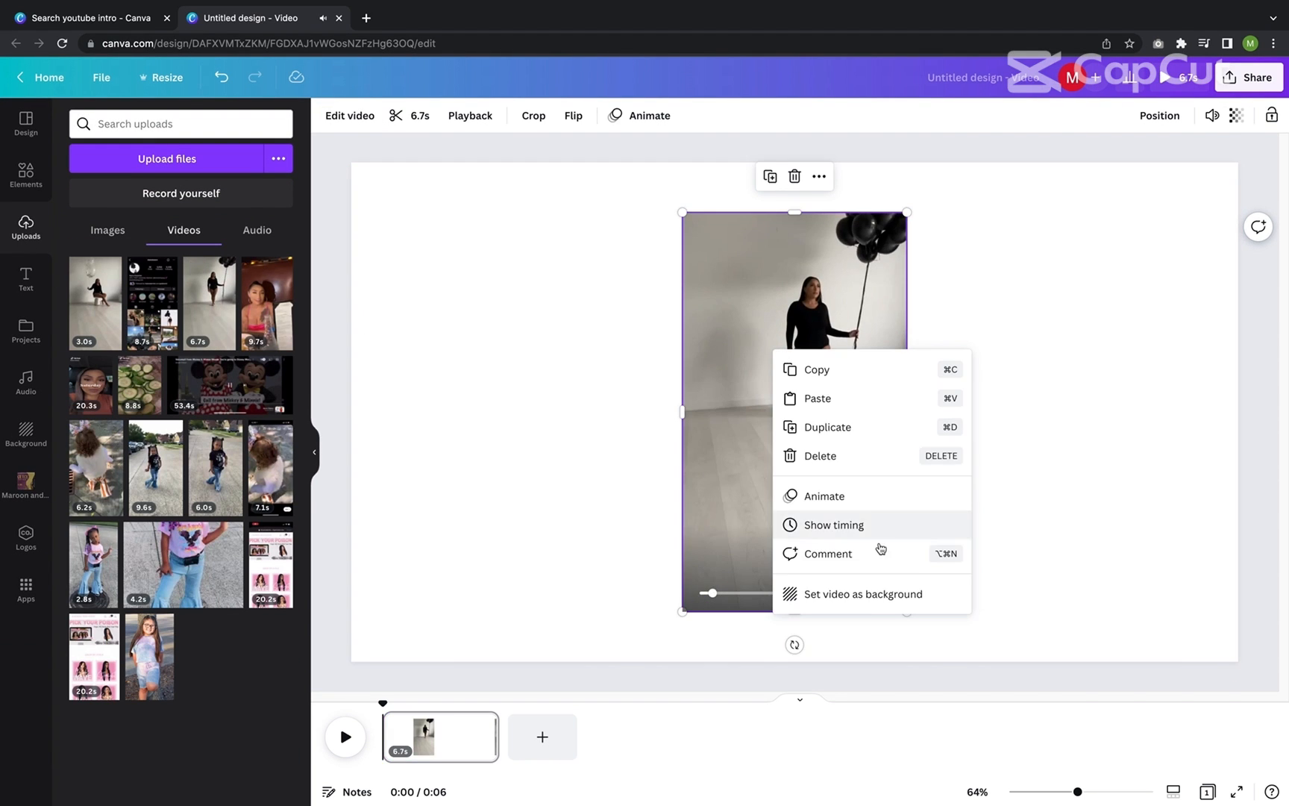
pyautogui.click(866, 594)
# Step: Reposition the background video's crop to frame the woman from head to thighs, and preview the clip briefly
pyautogui.click(569, 117)
pyautogui.moveTo(716, 394); pyautogui.dragTo(716, 727)
pyautogui.click(339, 247)
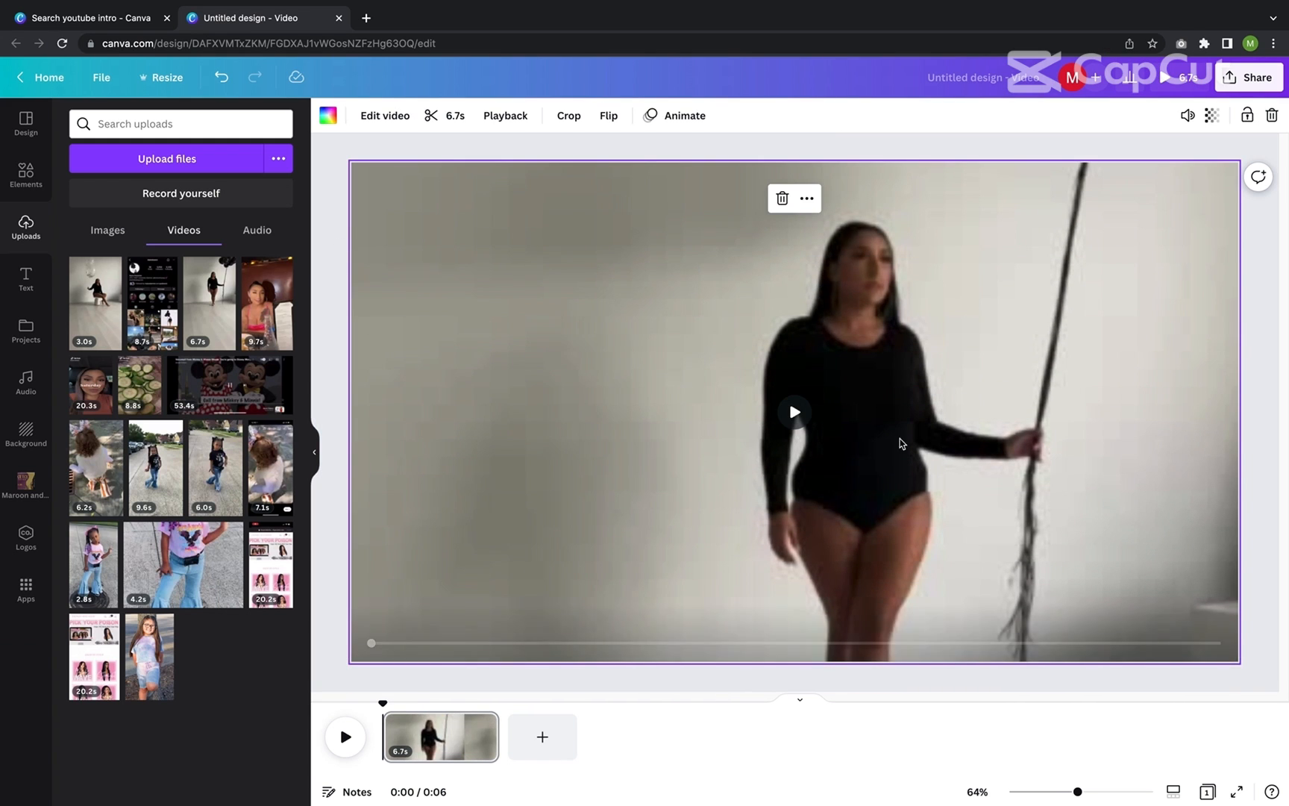
pyautogui.click(344, 737)
pyautogui.click(344, 737)
# Step: Add a rounded square shape, fill it with grey #A6A6A6 and stretch it into a bar about 1,814 wide
pyautogui.click(25, 173)
pyautogui.click(136, 341)
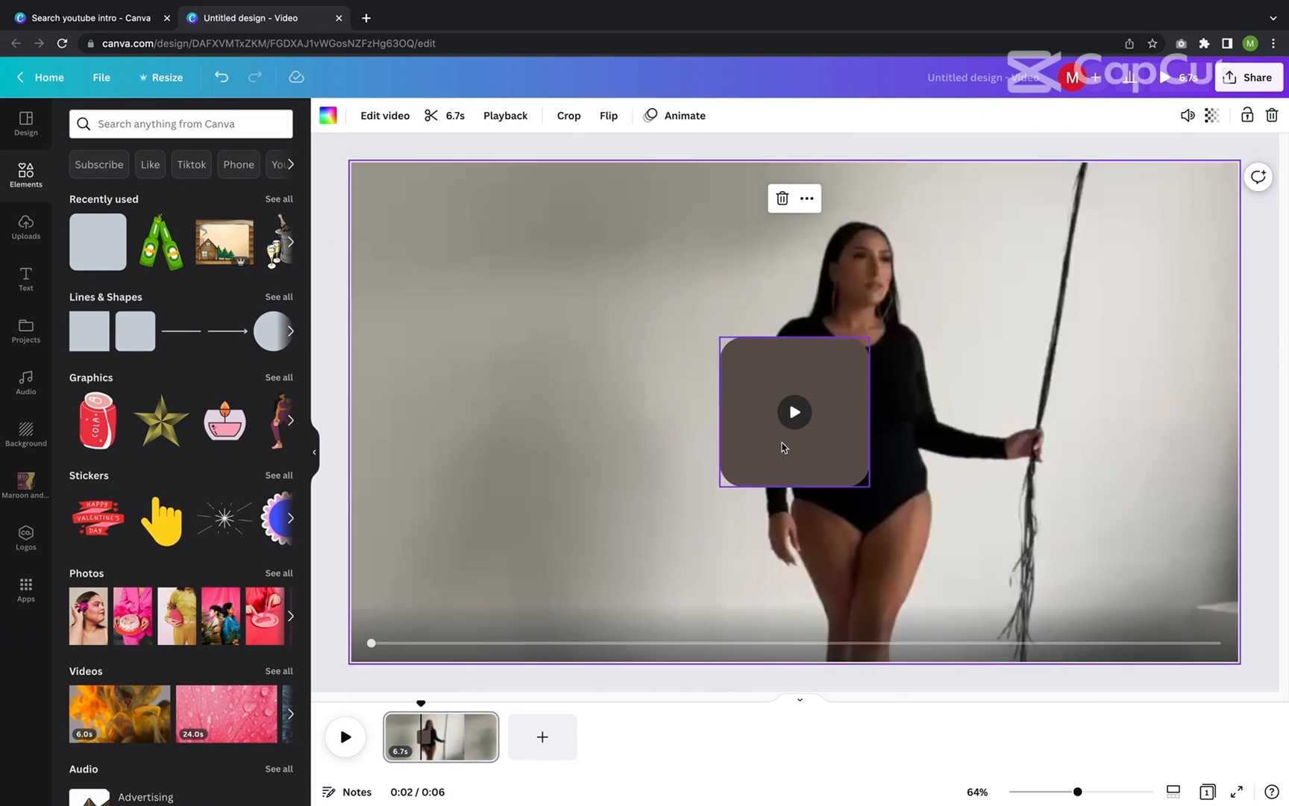
pyautogui.moveTo(782, 446); pyautogui.dragTo(417, 451)
pyautogui.click(405, 115)
pyautogui.click(200, 356)
pyautogui.moveTo(523, 412); pyautogui.dragTo(1199, 447)
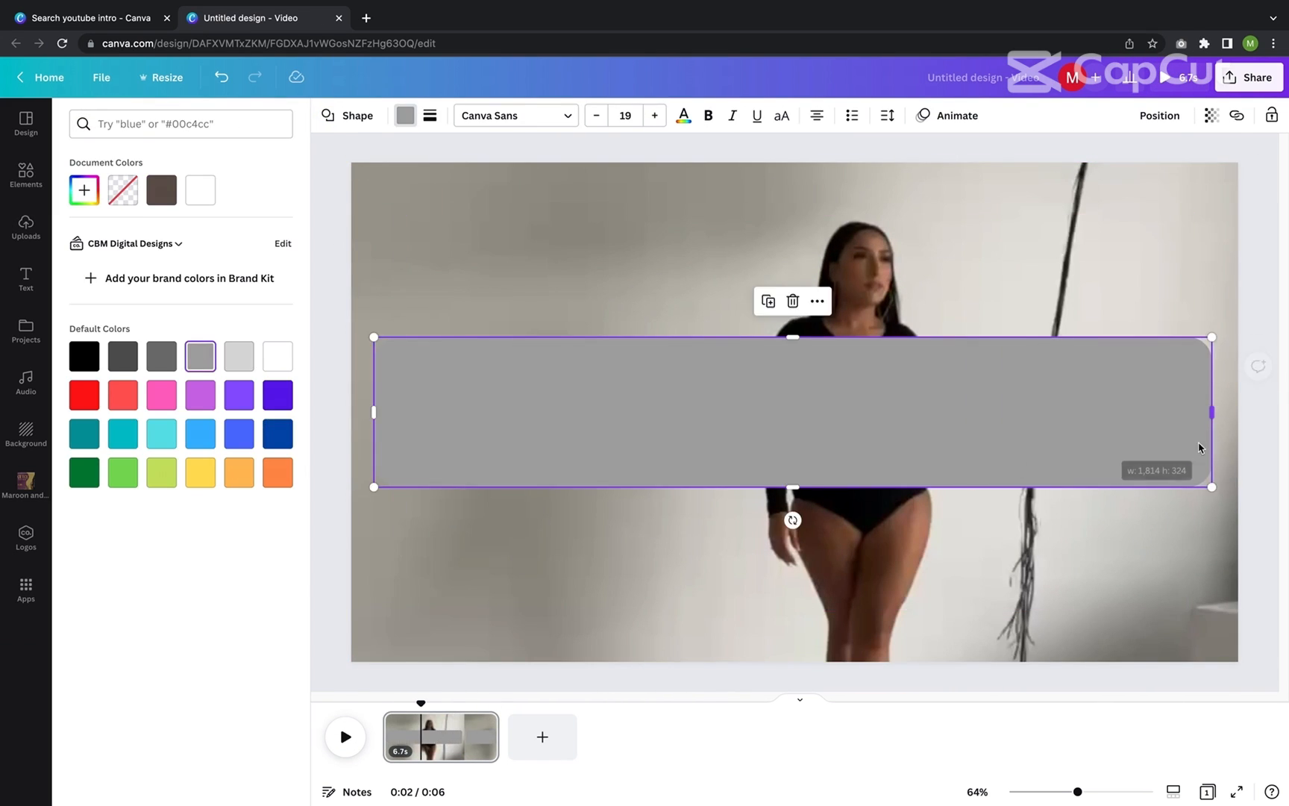
# Step: Set the grey bar's transparency to 64, reduce its height and centre it on the page
pyautogui.moveTo(1207, 173); pyautogui.dragTo(1151, 176)
pyautogui.moveTo(792, 337); pyautogui.dragTo(793, 380)
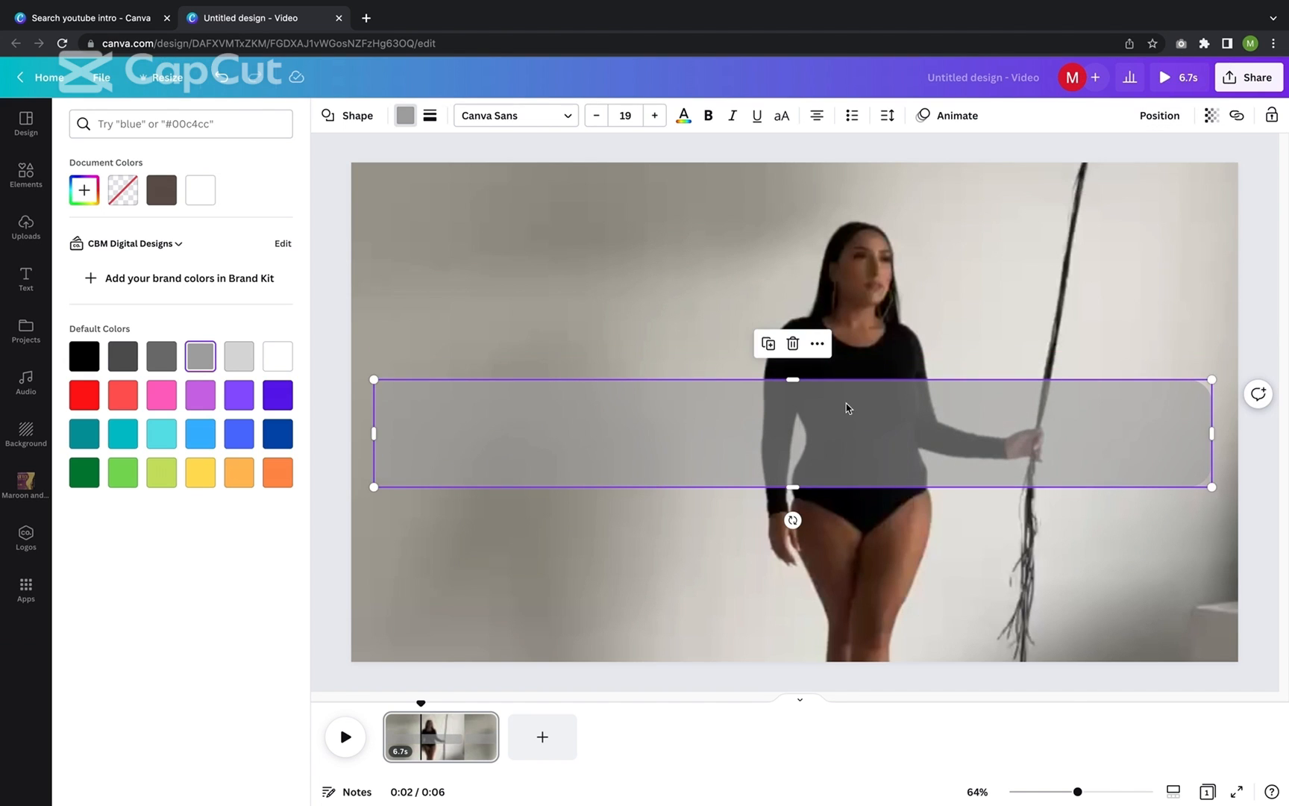
pyautogui.click(1159, 116)
pyautogui.click(1109, 247)
pyautogui.click(946, 254)
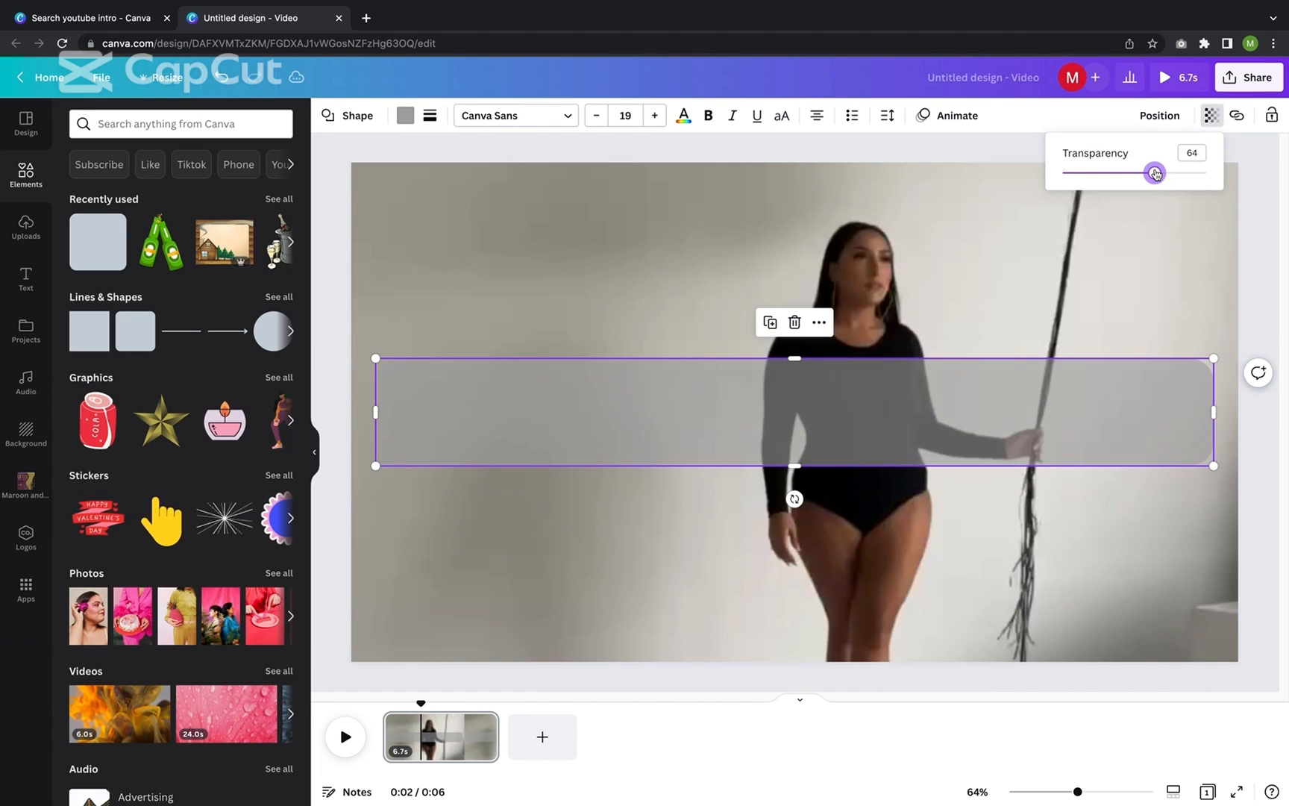
# Step: Recolour the bar with the custom pink #DBA3D8
pyautogui.click(404, 119)
pyautogui.click(84, 190)
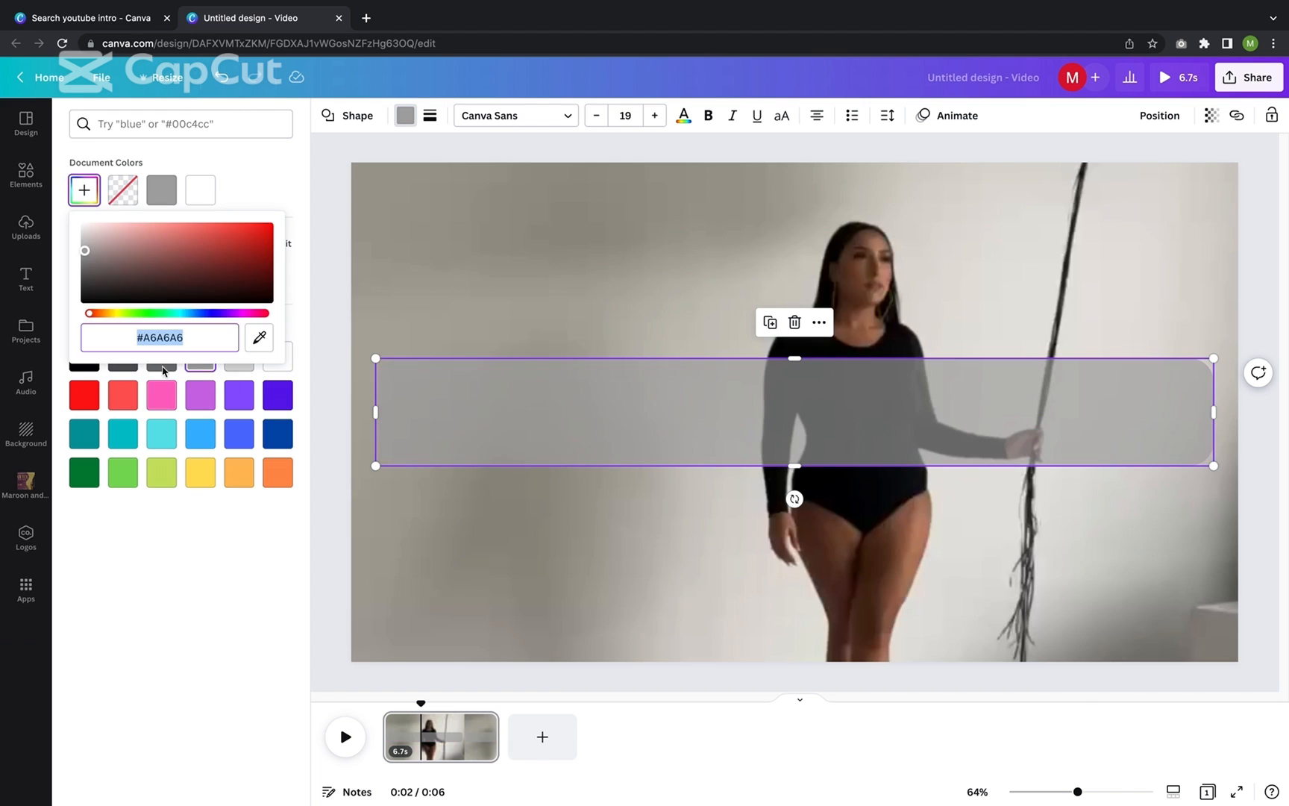
pyautogui.moveTo(109, 261); pyautogui.dragTo(129, 233)
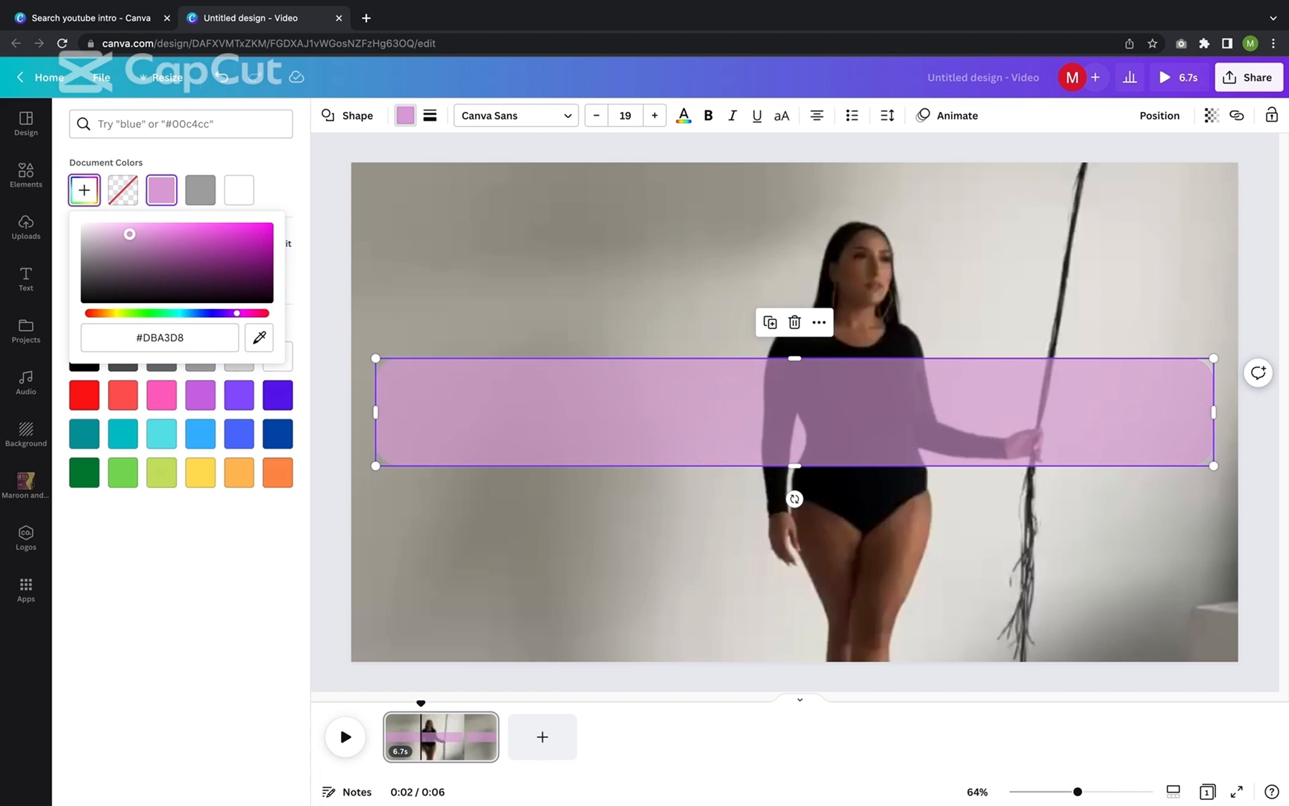
pyautogui.click(306, 265)
# Step: Search the elements for "youtube" and place the red YouTube play icon, scaled to fit, at the bar's left end
pyautogui.click(26, 175)
pyautogui.click(158, 124)
pyautogui.write('youtube')
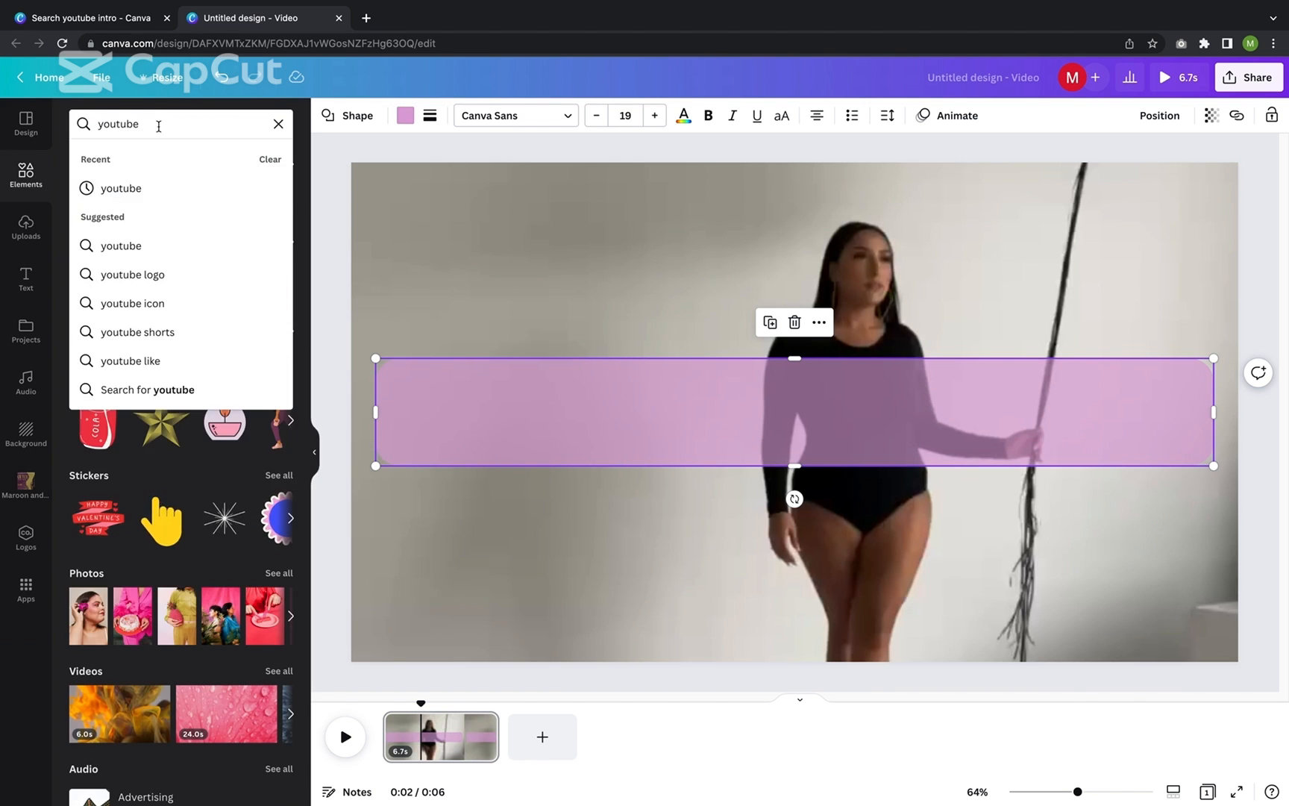
pyautogui.press('Return')
pyautogui.moveTo(97, 276); pyautogui.dragTo(517, 412)
pyautogui.moveTo(661, 311); pyautogui.dragTo(528, 387)
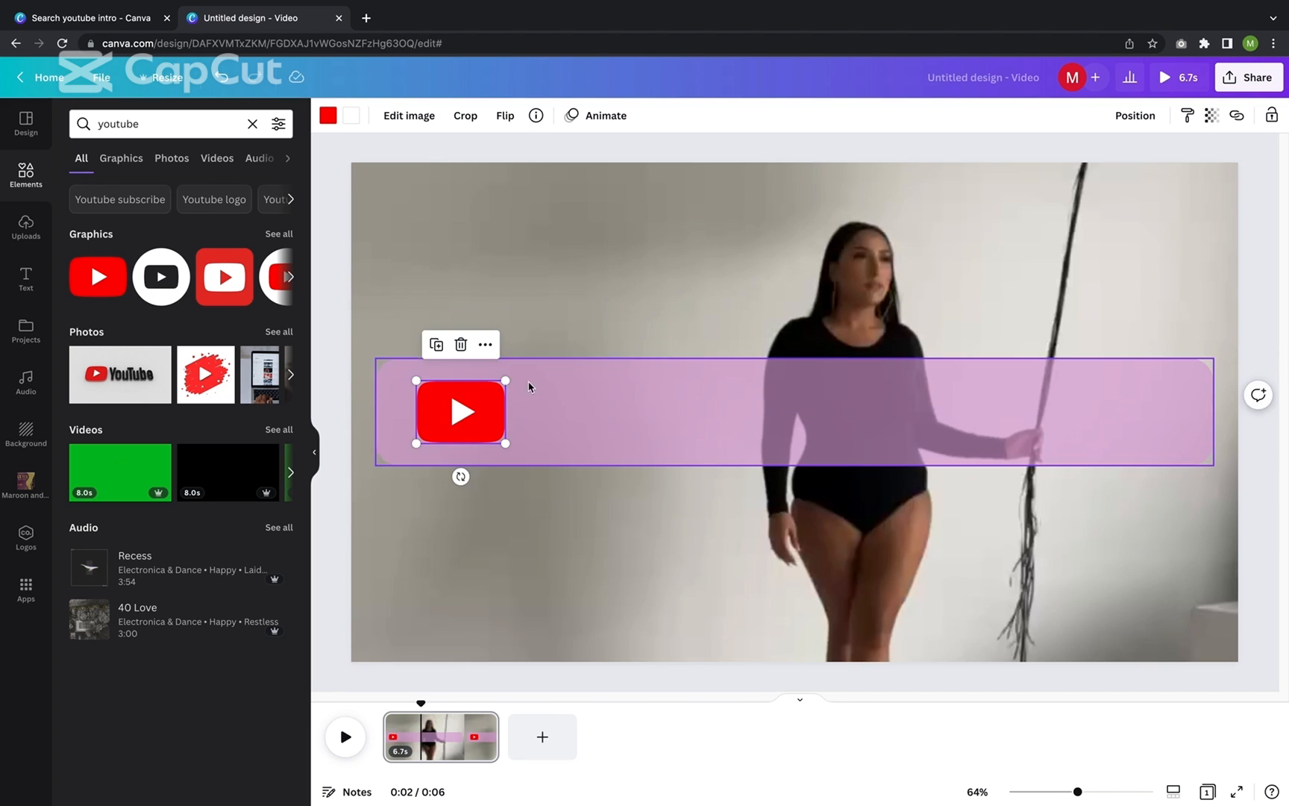
# Step: Recolour the YouTube icon with the document's pink and fill the bar with dark grey
pyautogui.click(328, 114)
pyautogui.click(159, 190)
pyautogui.click(596, 440)
pyautogui.click(161, 354)
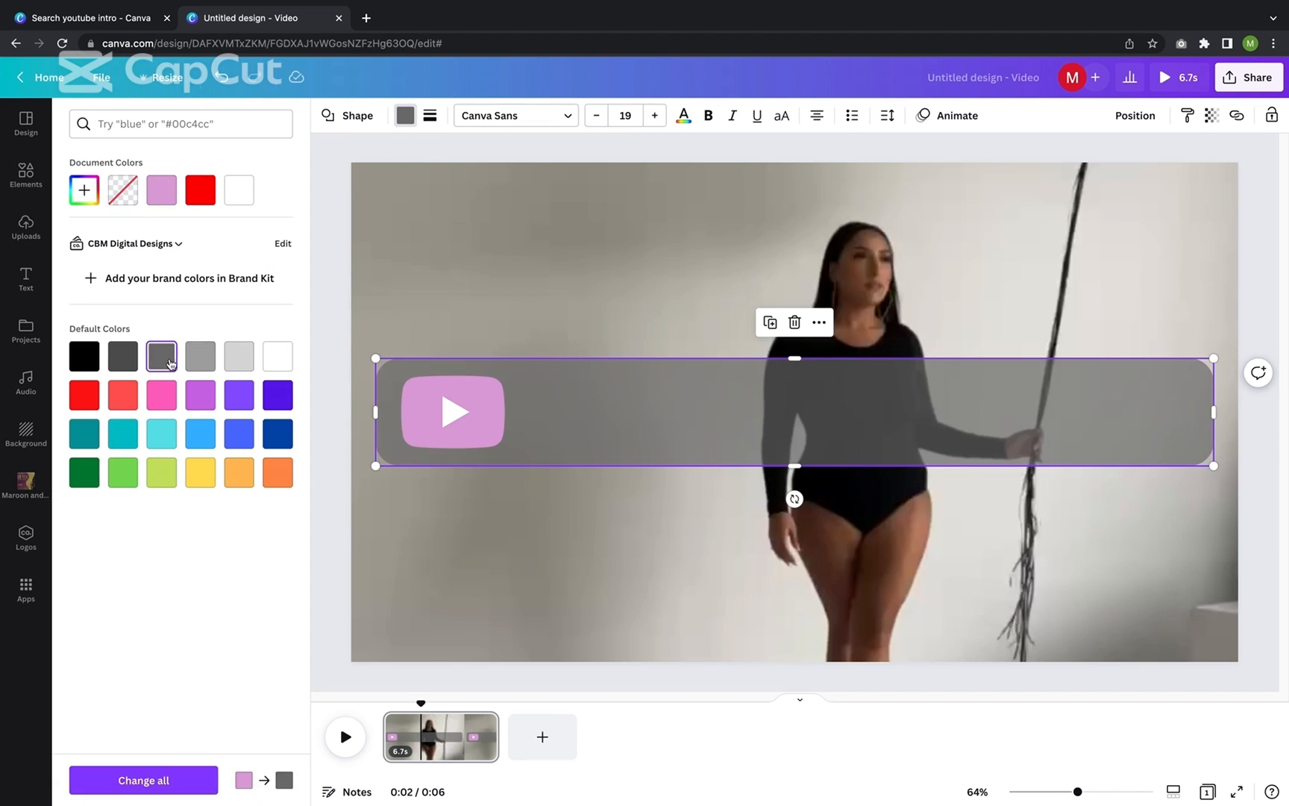
pyautogui.click(478, 291)
# Step: Search the elements for "search bar"
pyautogui.doubleClick(182, 123)
pyautogui.write('search')
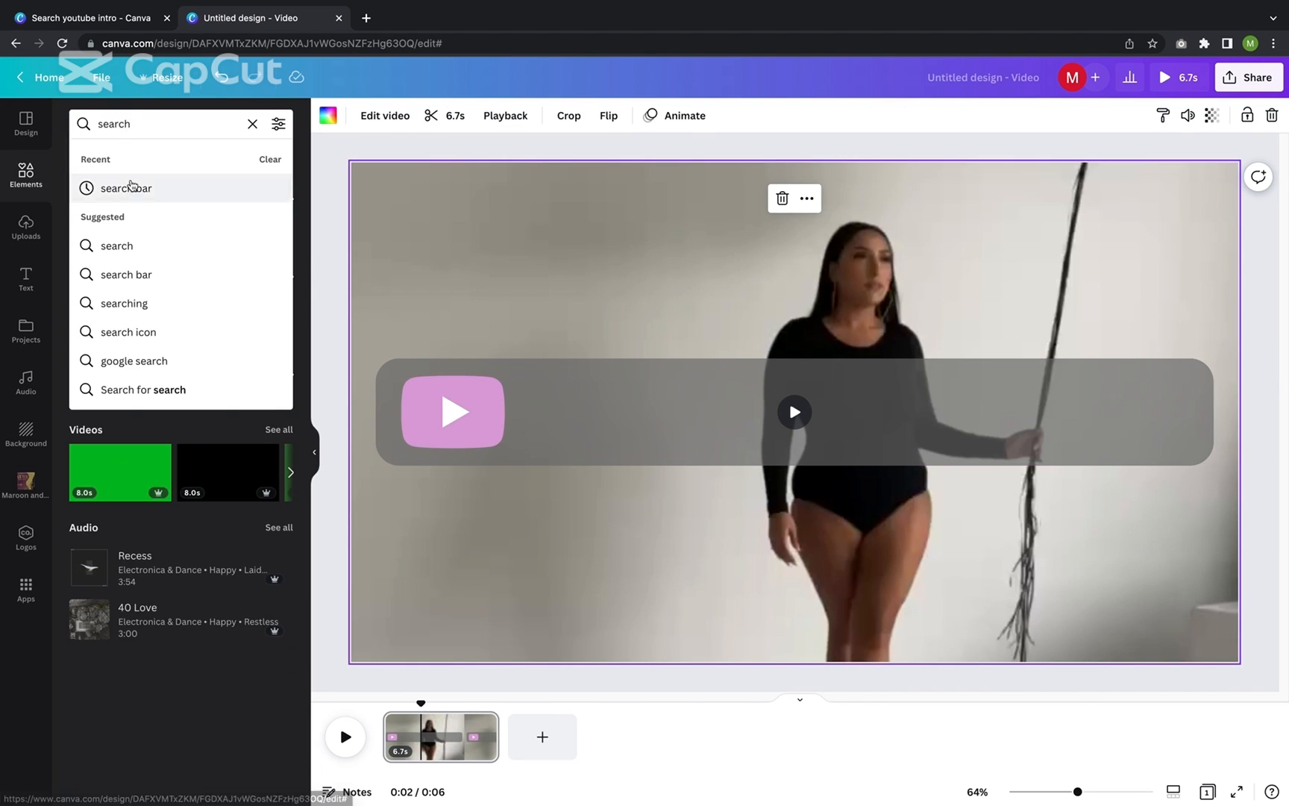
pyautogui.click(130, 184)
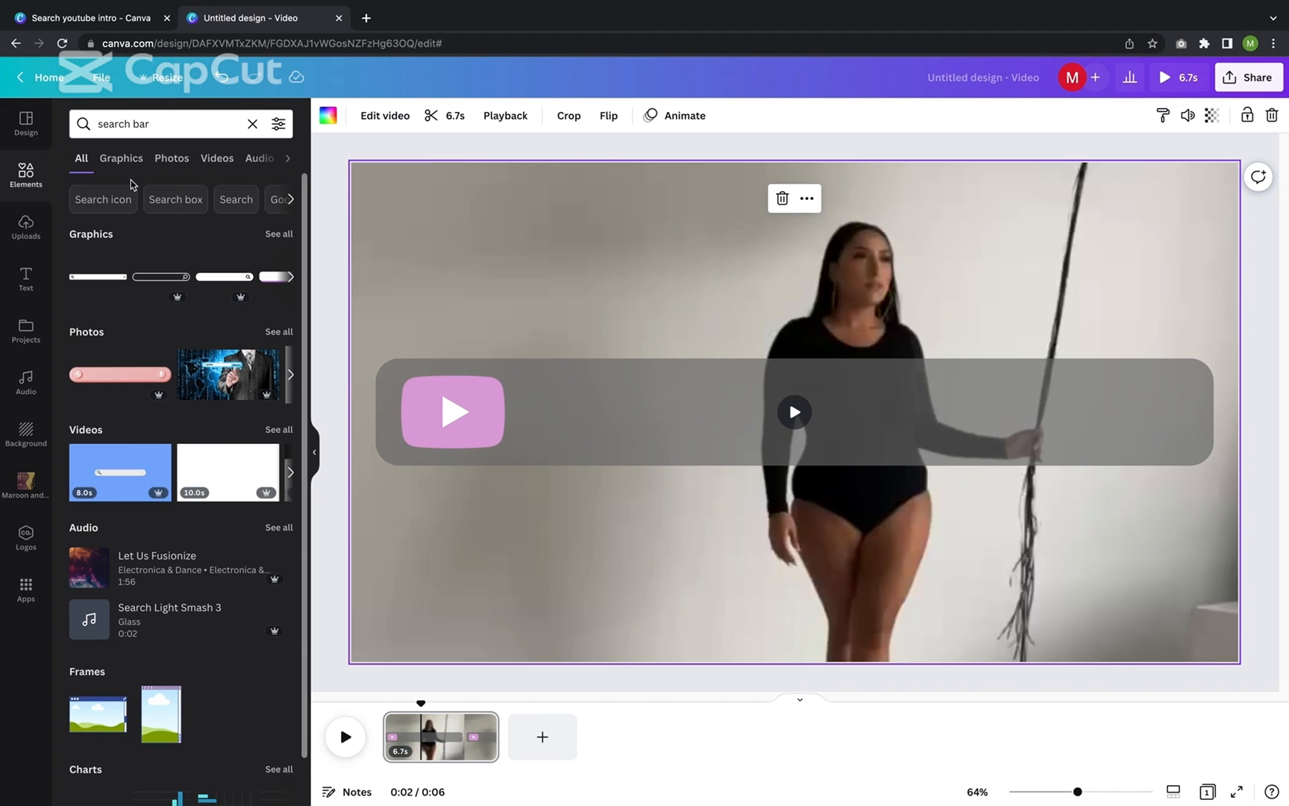
# Step: Add a text box reading "YouTube" and place it beside the play icon, vertically centred in the bar
pyautogui.click(26, 278)
pyautogui.click(182, 164)
pyautogui.write('YouTube')
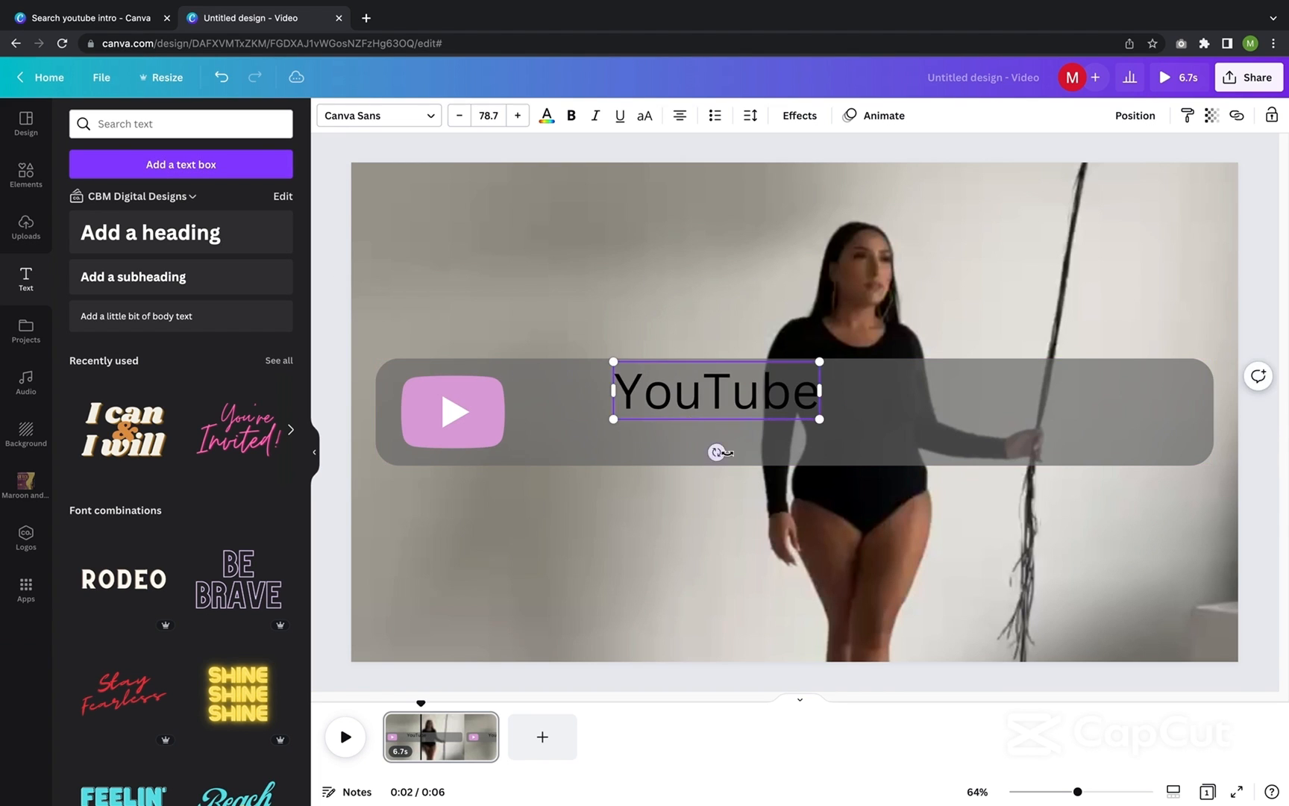
pyautogui.moveTo(731, 398); pyautogui.dragTo(659, 419)
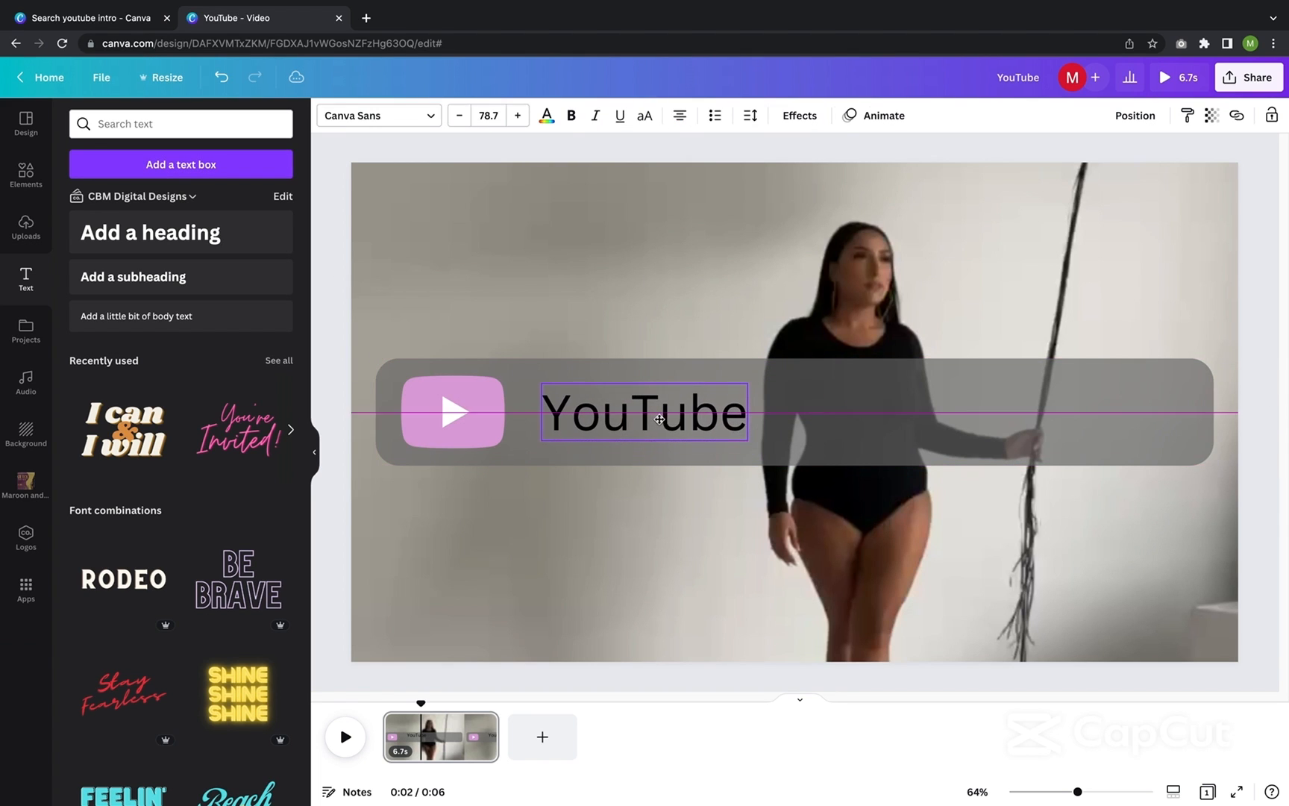
# Step: Set the "YouTube" text in the Archivo Black font
pyautogui.click(379, 115)
pyautogui.click(164, 273)
pyautogui.scroll(-6, 165, 336)
pyautogui.click(168, 398)
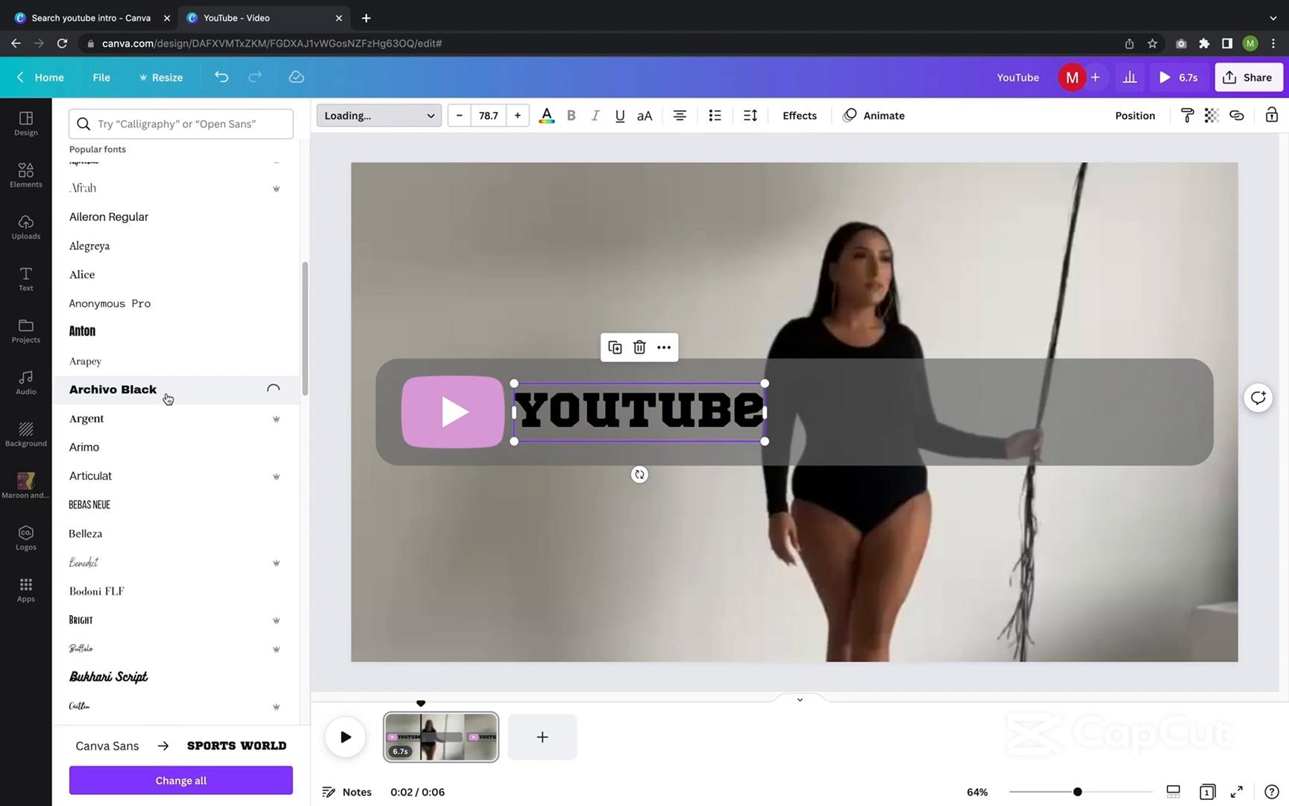
pyautogui.doubleClick(522, 424)
pyautogui.click(324, 373)
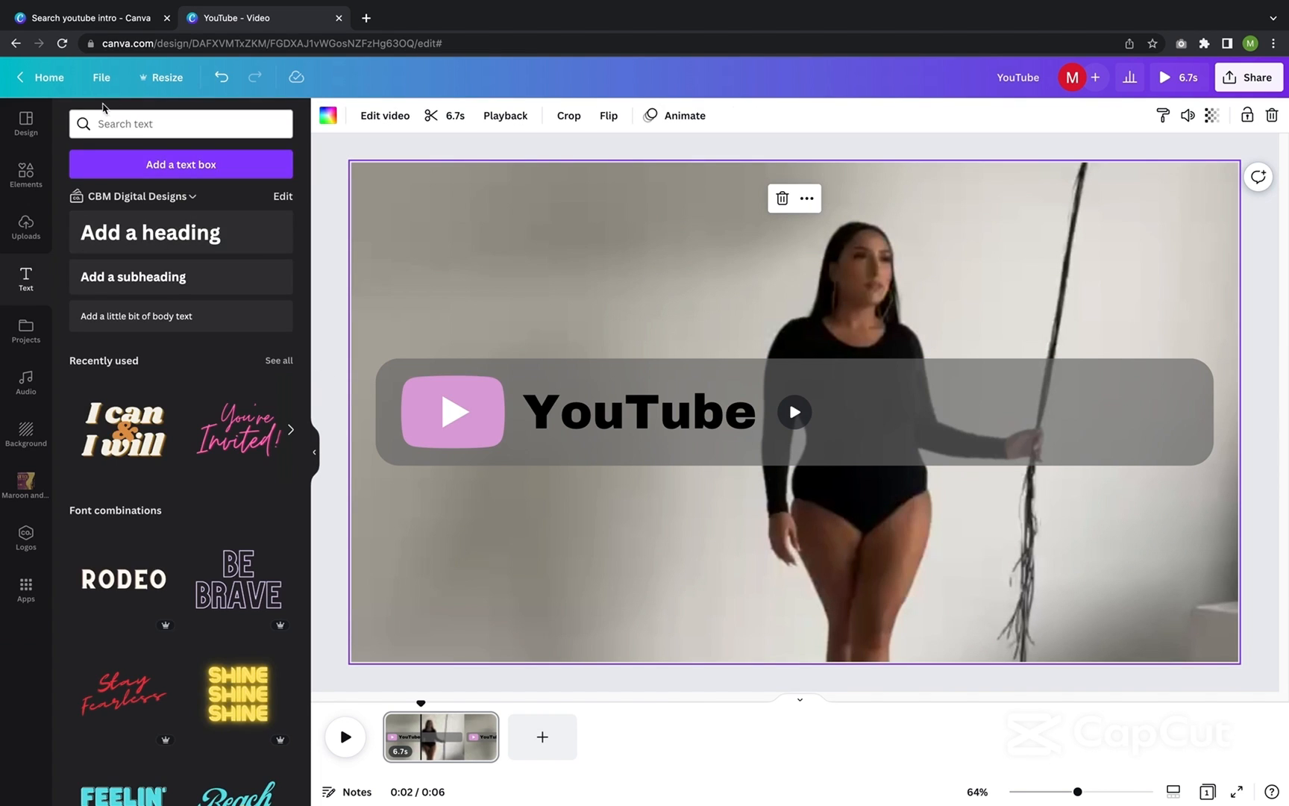
# Step: Find the black outlined search bar graphic with "search bar" and fit it into the bar right of the "YouTube" text
pyautogui.click(25, 174)
pyautogui.click(179, 127)
pyautogui.press('Return')
pyautogui.moveTo(160, 276); pyautogui.dragTo(980, 418)
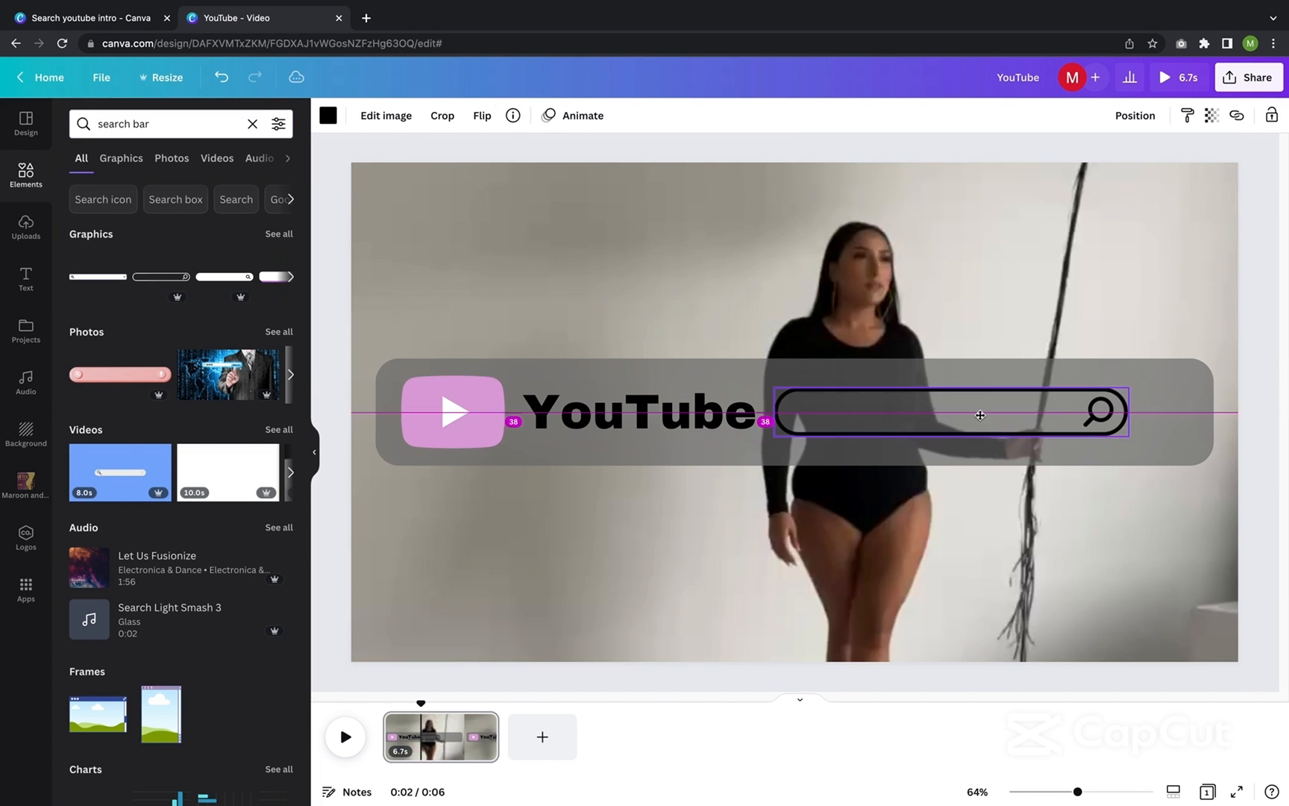
pyautogui.click(652, 316)
# Step: Add a text box with the channel name in capitals and place it inside the outlined search bar
pyautogui.click(25, 278)
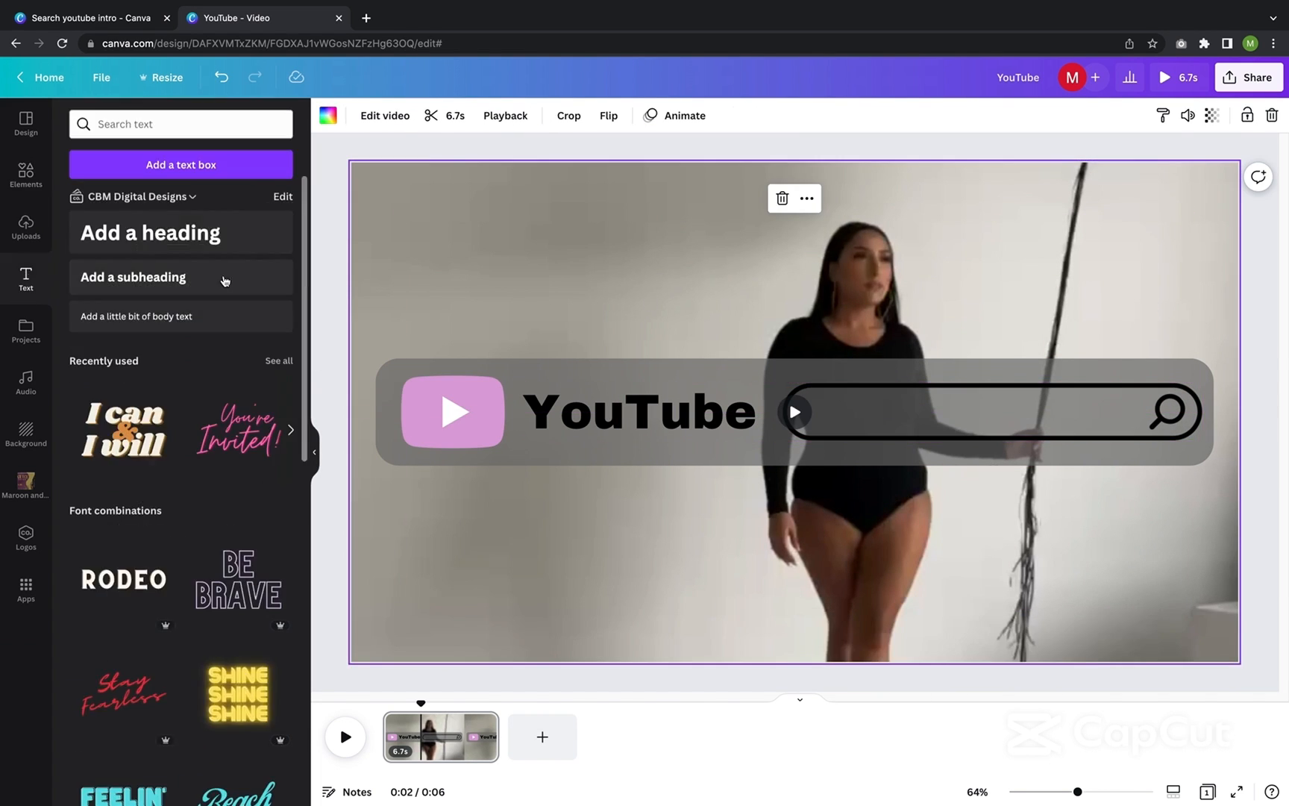
pyautogui.click(181, 164)
pyautogui.press('BackSpace')
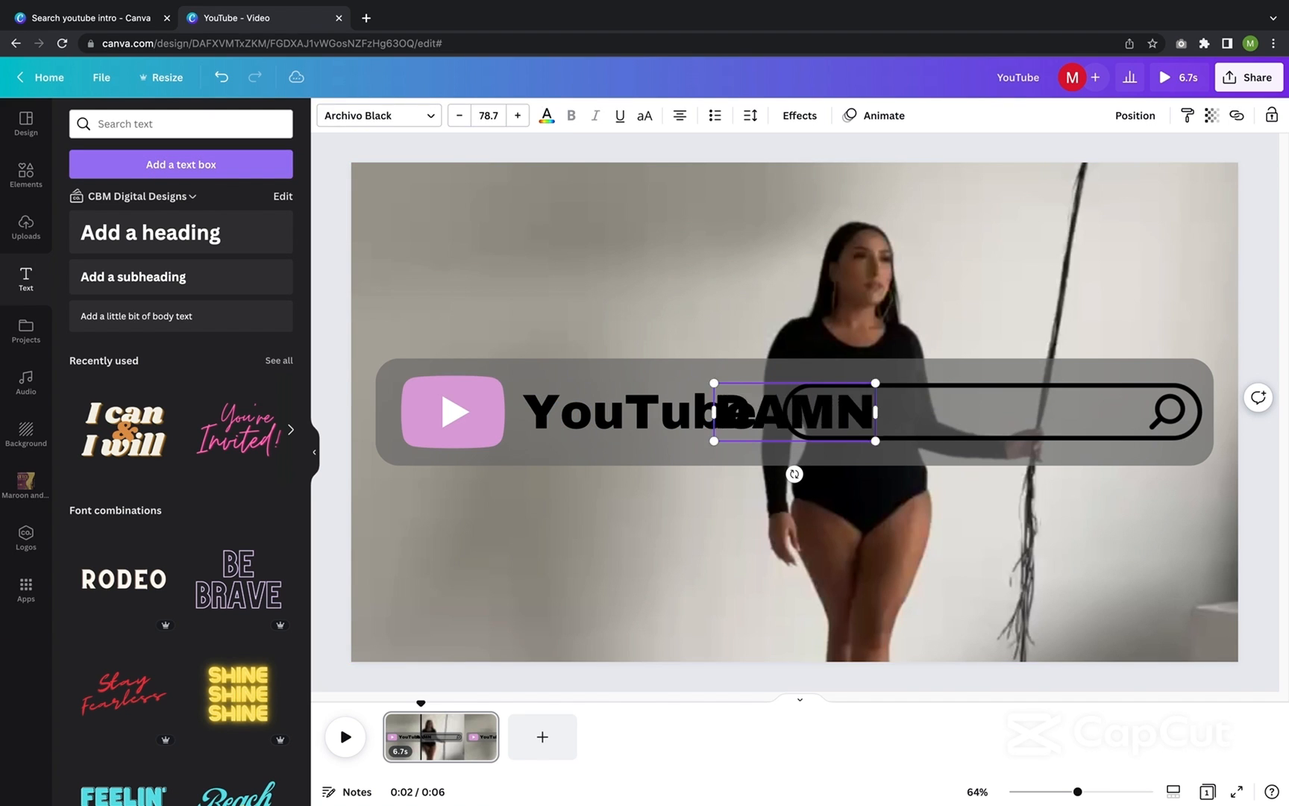
pyautogui.click(795, 376)
pyautogui.moveTo(843, 409); pyautogui.dragTo(1043, 409)
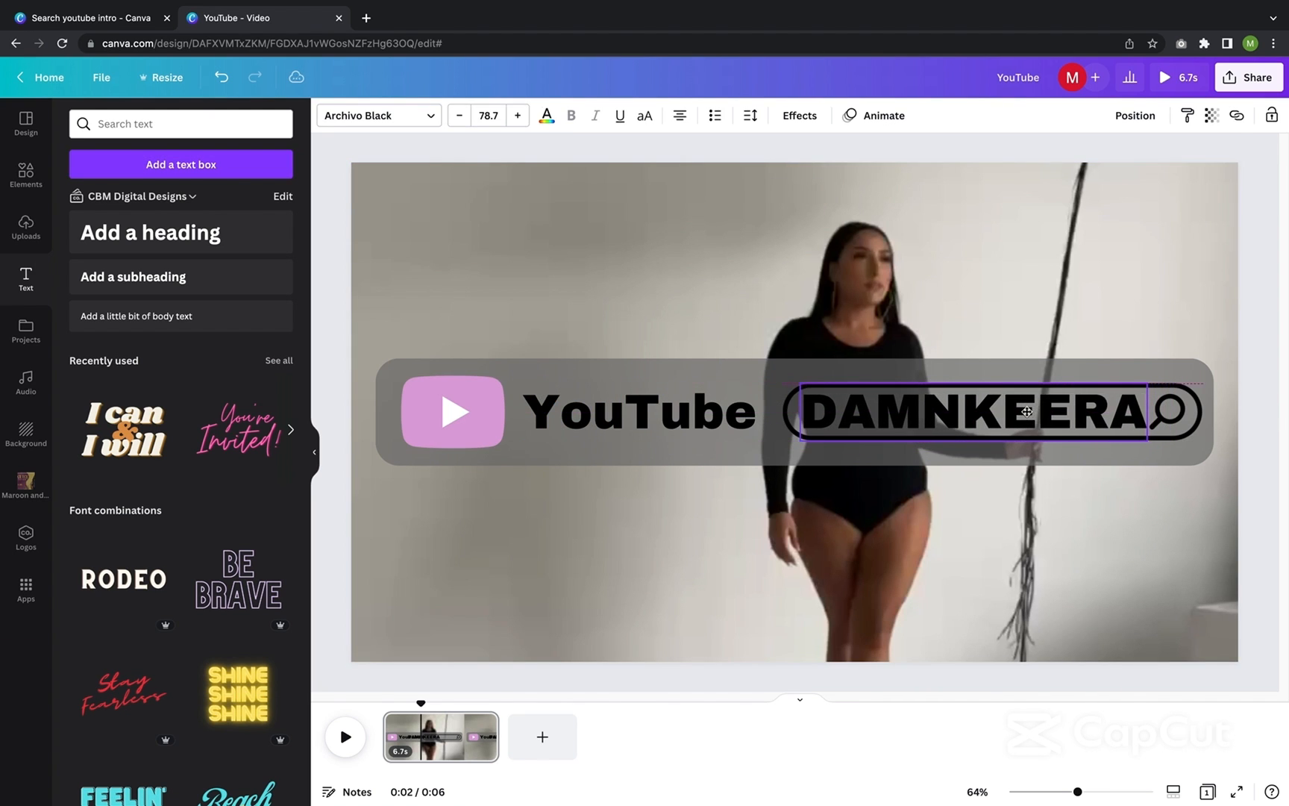
# Step: Try the Buffalo and Cardo fonts on the channel name
pyautogui.click(400, 117)
pyautogui.click(179, 521)
pyautogui.scroll(-2, 221, 523)
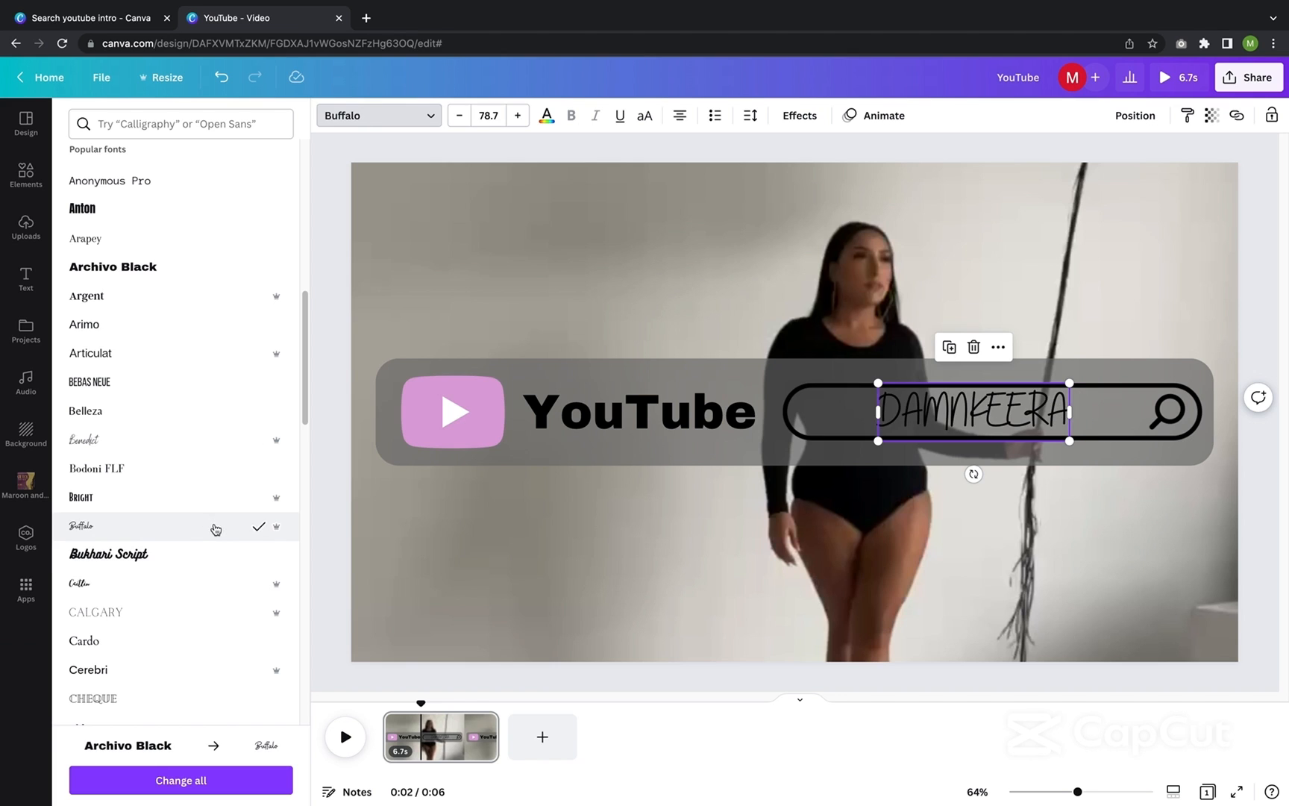
pyautogui.click(188, 643)
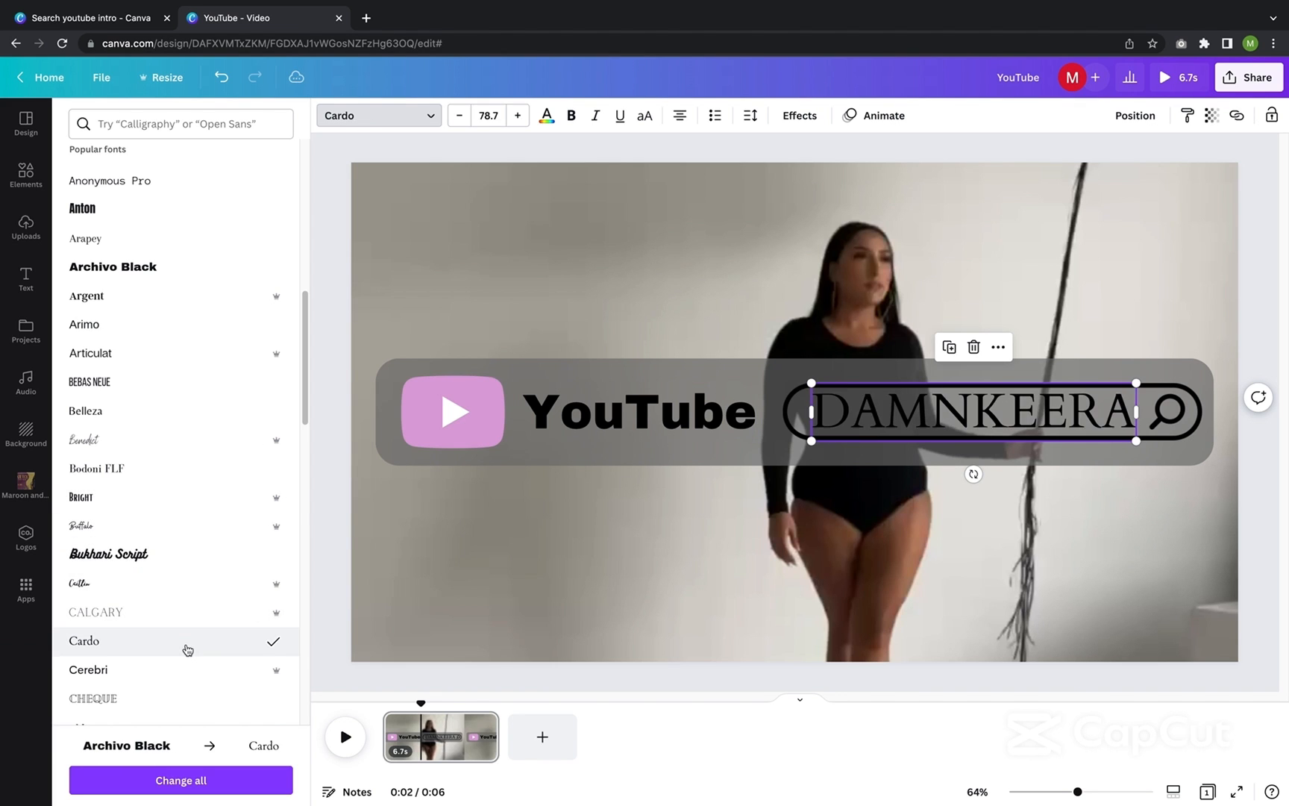
pyautogui.scroll(-2, 187, 653)
# Step: Reduce the channel name's font size to 69.7 and re-centre it inside the search bar
pyautogui.click(463, 115)
pyautogui.click(463, 115)
pyautogui.click(464, 114)
pyautogui.moveTo(987, 410); pyautogui.dragTo(995, 412)
pyautogui.click(739, 196)
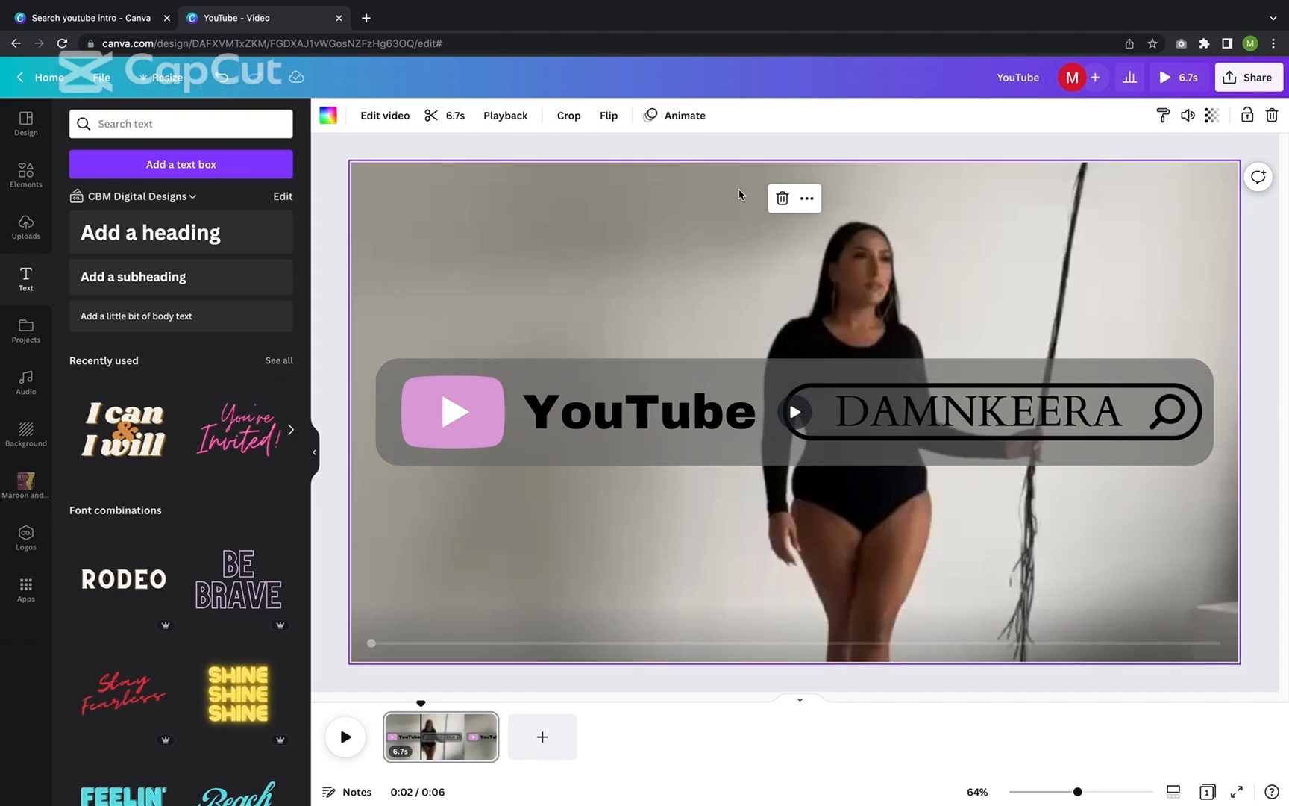
pyautogui.click(1212, 115)
pyautogui.moveTo(1206, 172); pyautogui.dragTo(1212, 173)
# Step: Try several other fonts on the channel name, including Horizon Outline and Nickainley
pyautogui.click(897, 408)
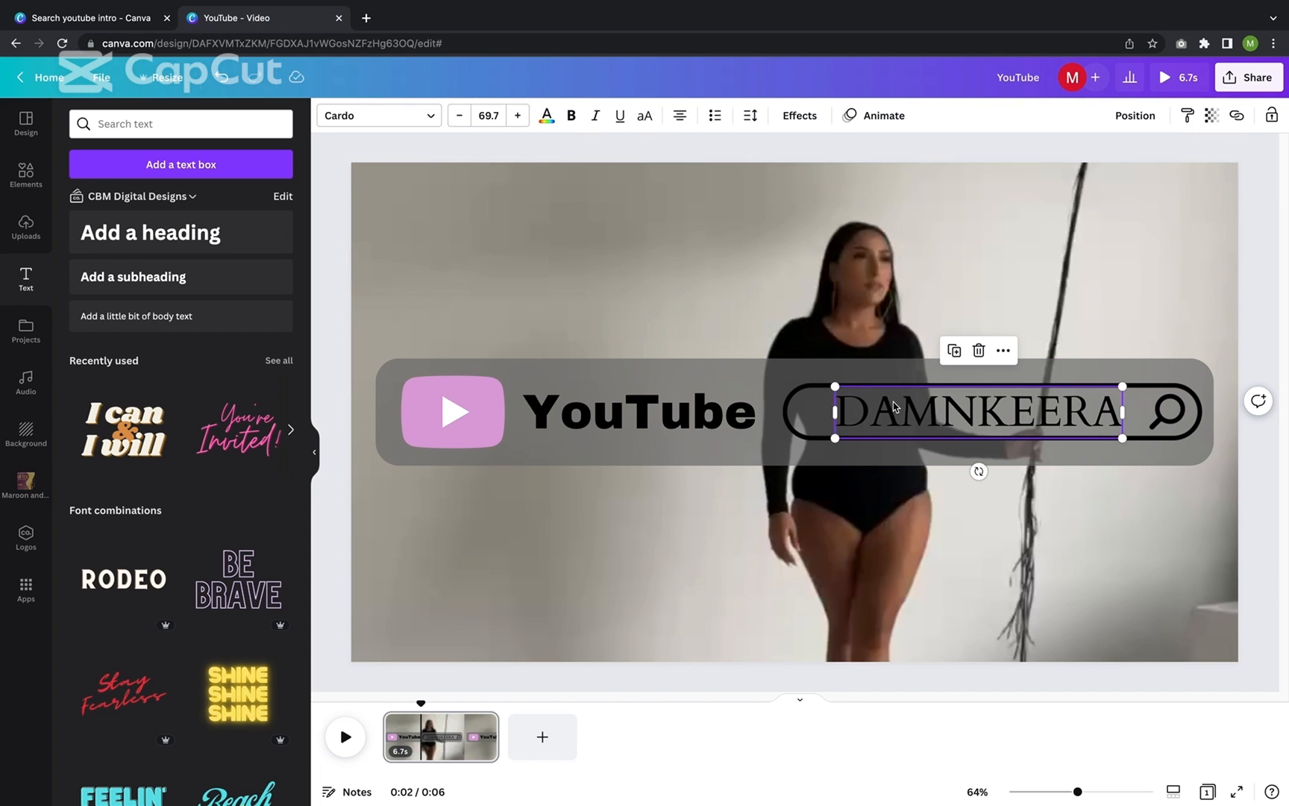
pyautogui.click(379, 115)
pyautogui.click(149, 489)
pyautogui.scroll(-7, 177, 518)
pyautogui.click(182, 522)
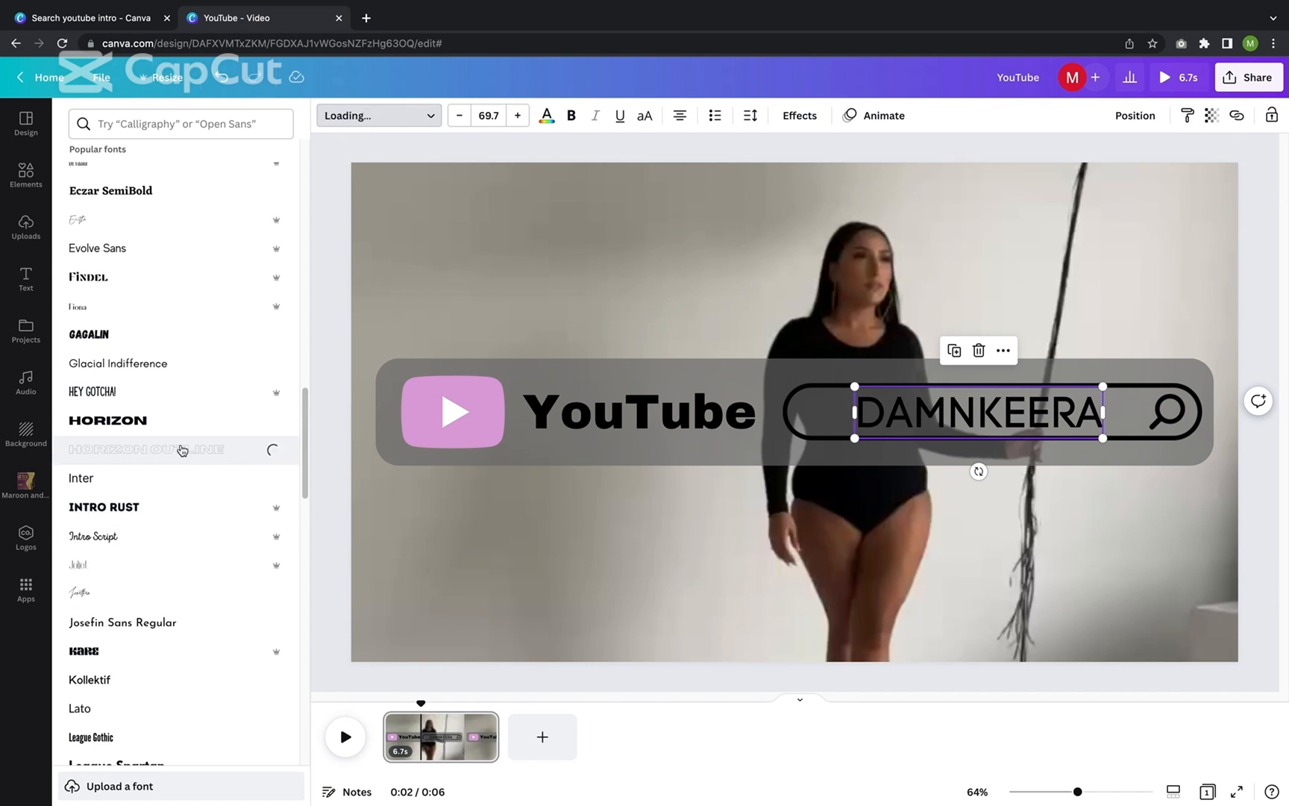
pyautogui.scroll(-4, 160, 462)
pyautogui.click(172, 590)
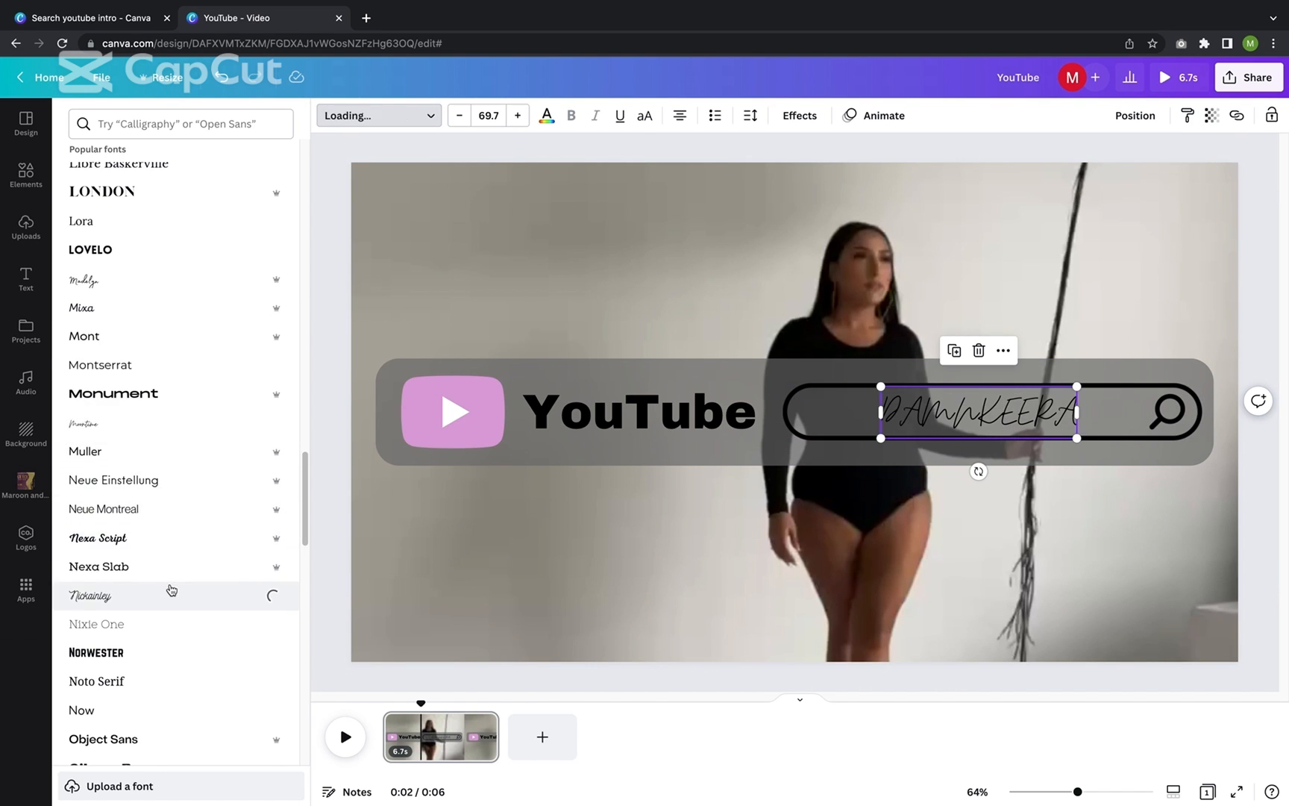
# Step: Compare Pierson with further fonts and set the channel name in a thin, widely spaced sans-serif
pyautogui.scroll(-2, 170, 552)
pyautogui.click(167, 506)
pyautogui.scroll(-2, 171, 511)
pyautogui.click(172, 579)
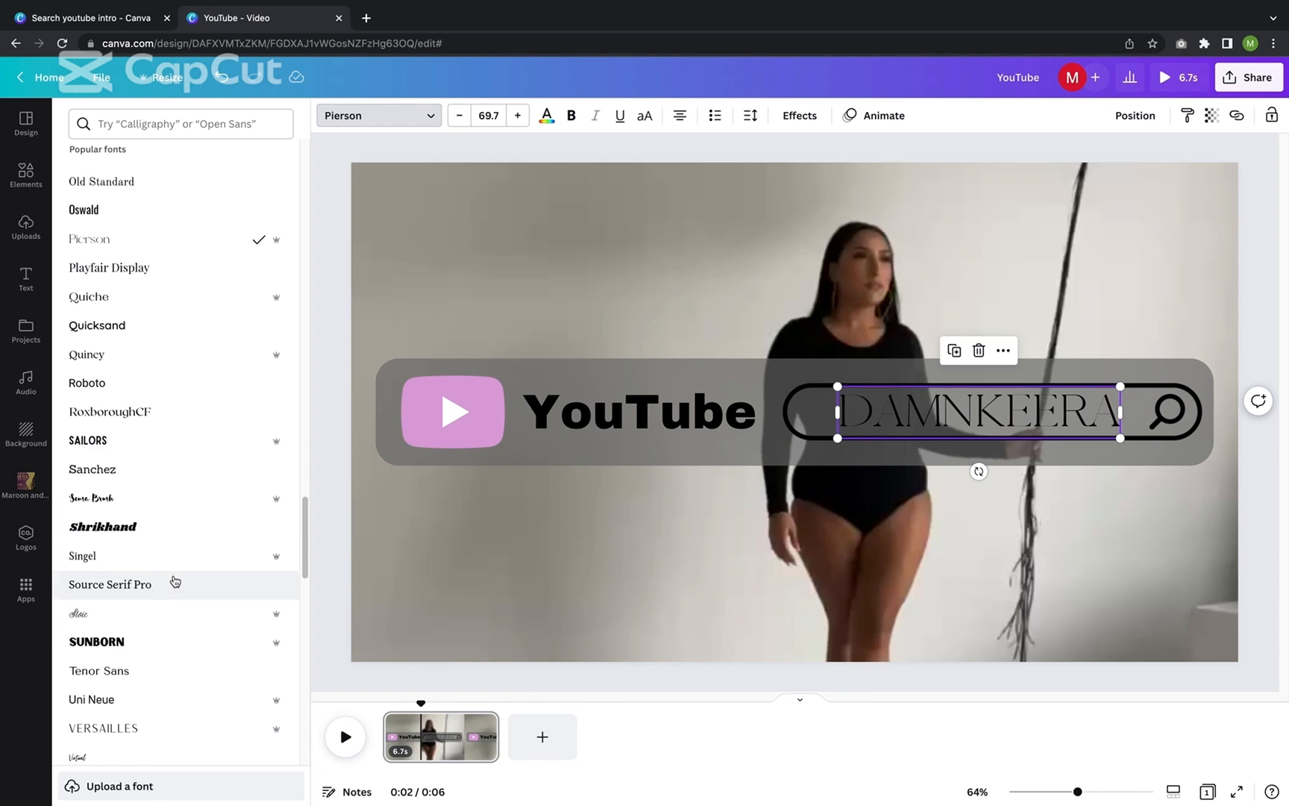
pyautogui.scroll(-4, 175, 581)
pyautogui.click(167, 439)
# Step: Lighten the wide bar's fill from dark grey to a pale grey
pyautogui.click(760, 427)
pyautogui.click(412, 116)
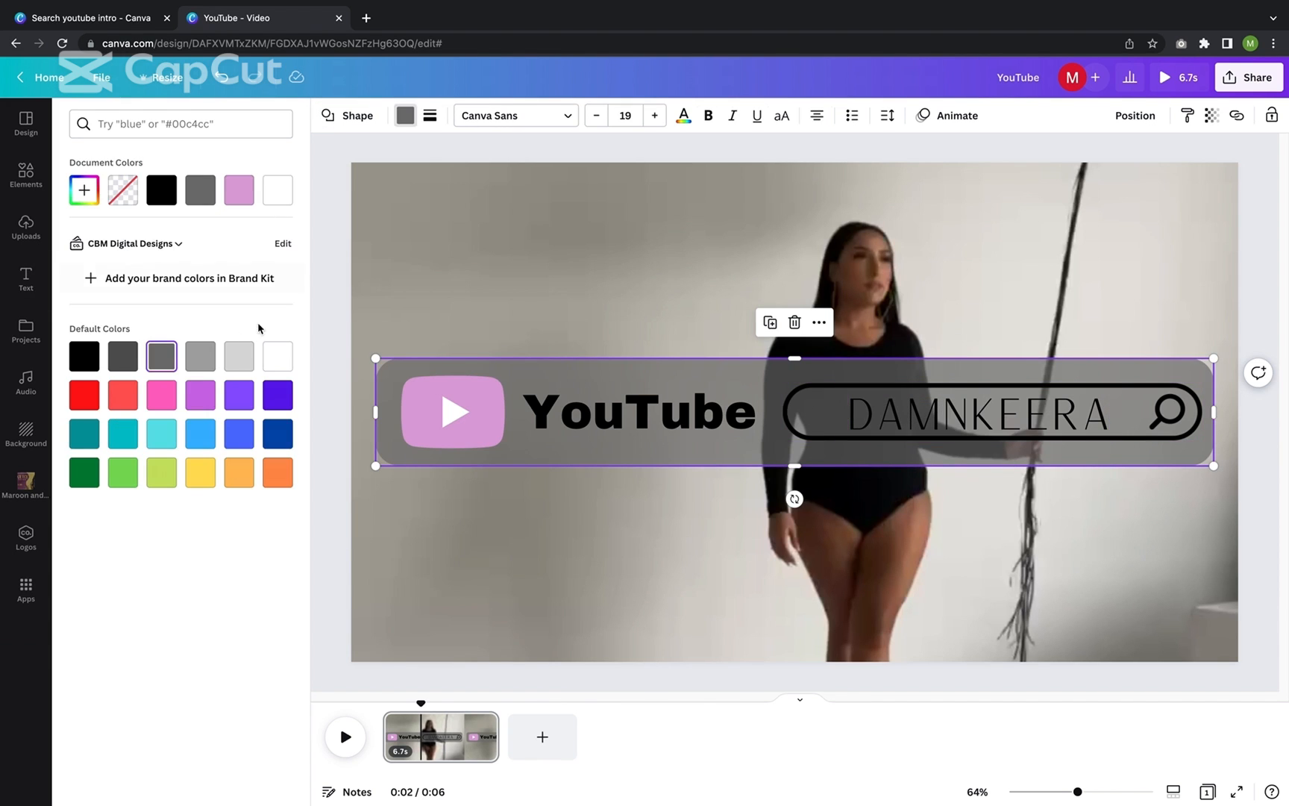
pyautogui.doubleClick(477, 244)
pyautogui.press('Escape')
pyautogui.click(716, 418)
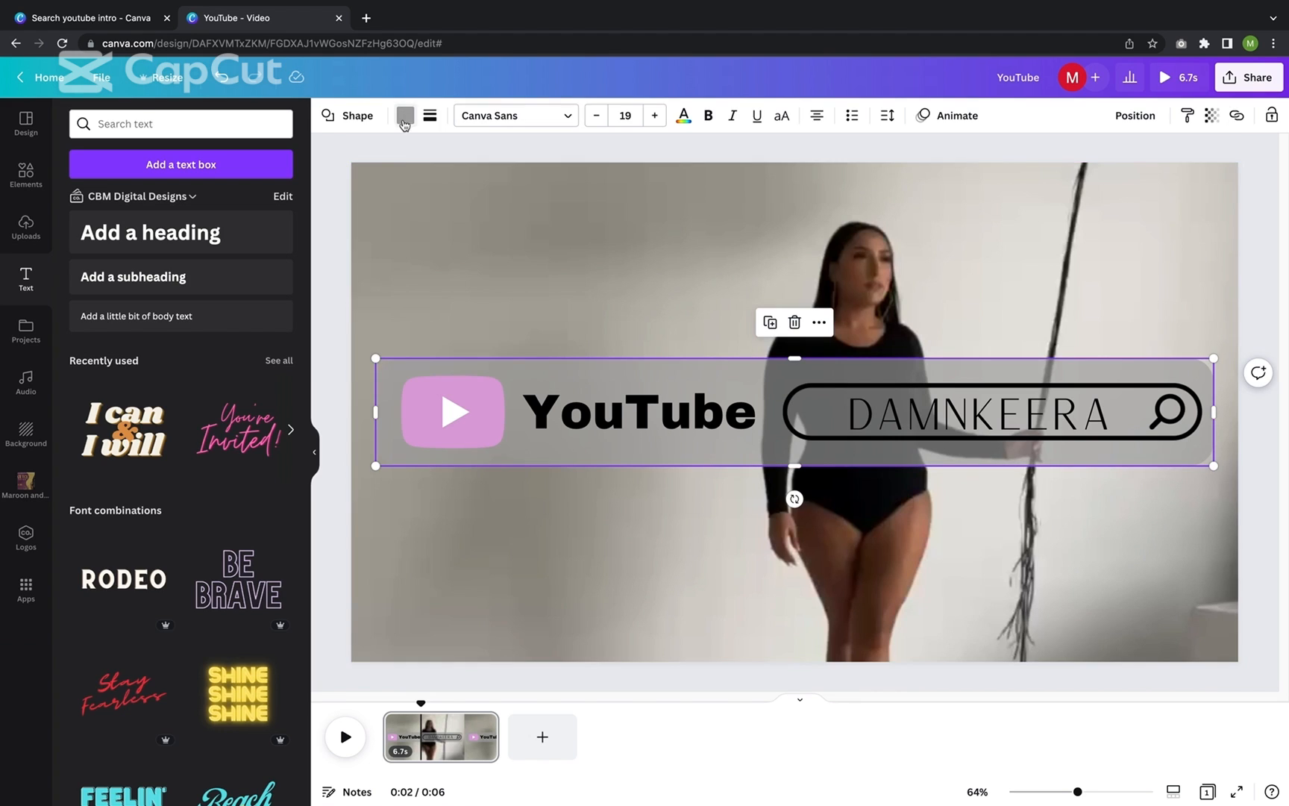
pyautogui.click(405, 116)
pyautogui.press('Escape')
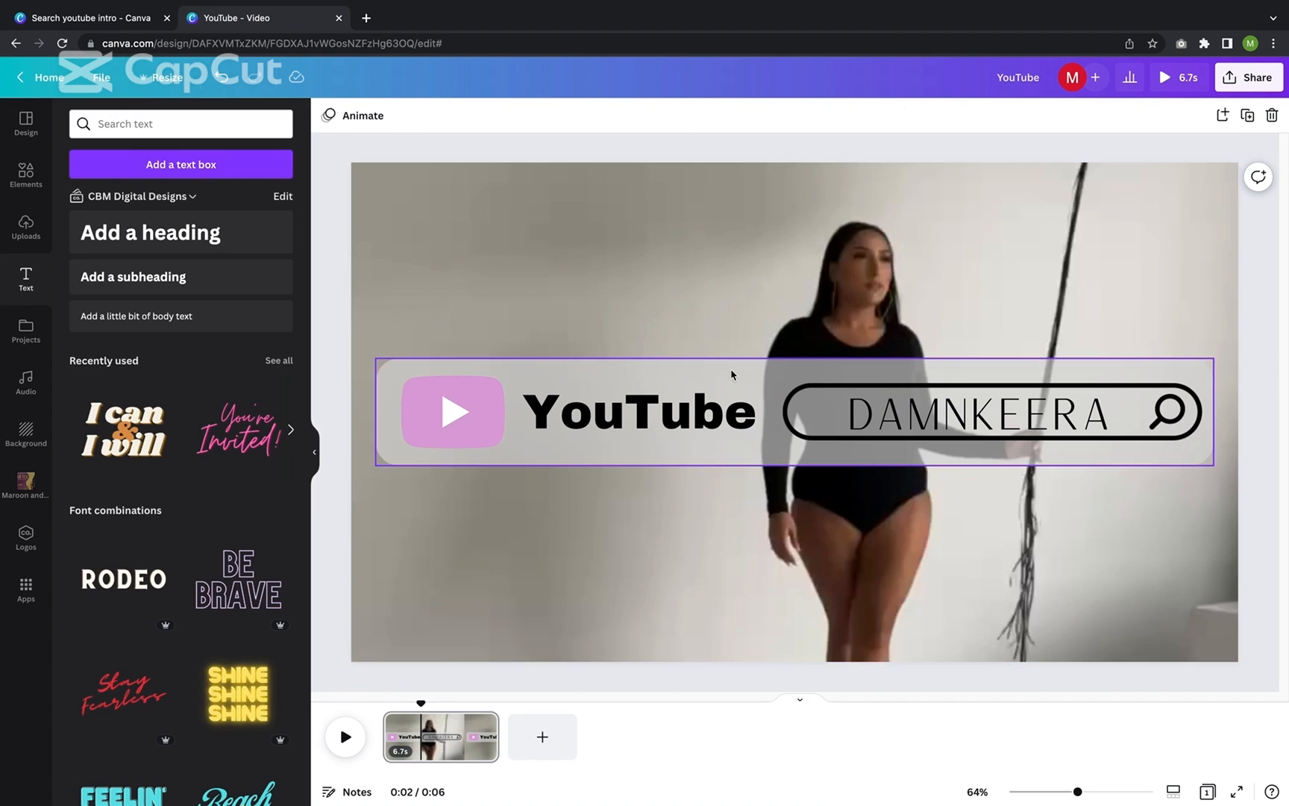
# Step: Search graphics for "search bar", insert the white bar with the maroon search button and move it below the wide bar
pyautogui.click(31, 191)
pyautogui.write('search bar')
pyautogui.press('Return')
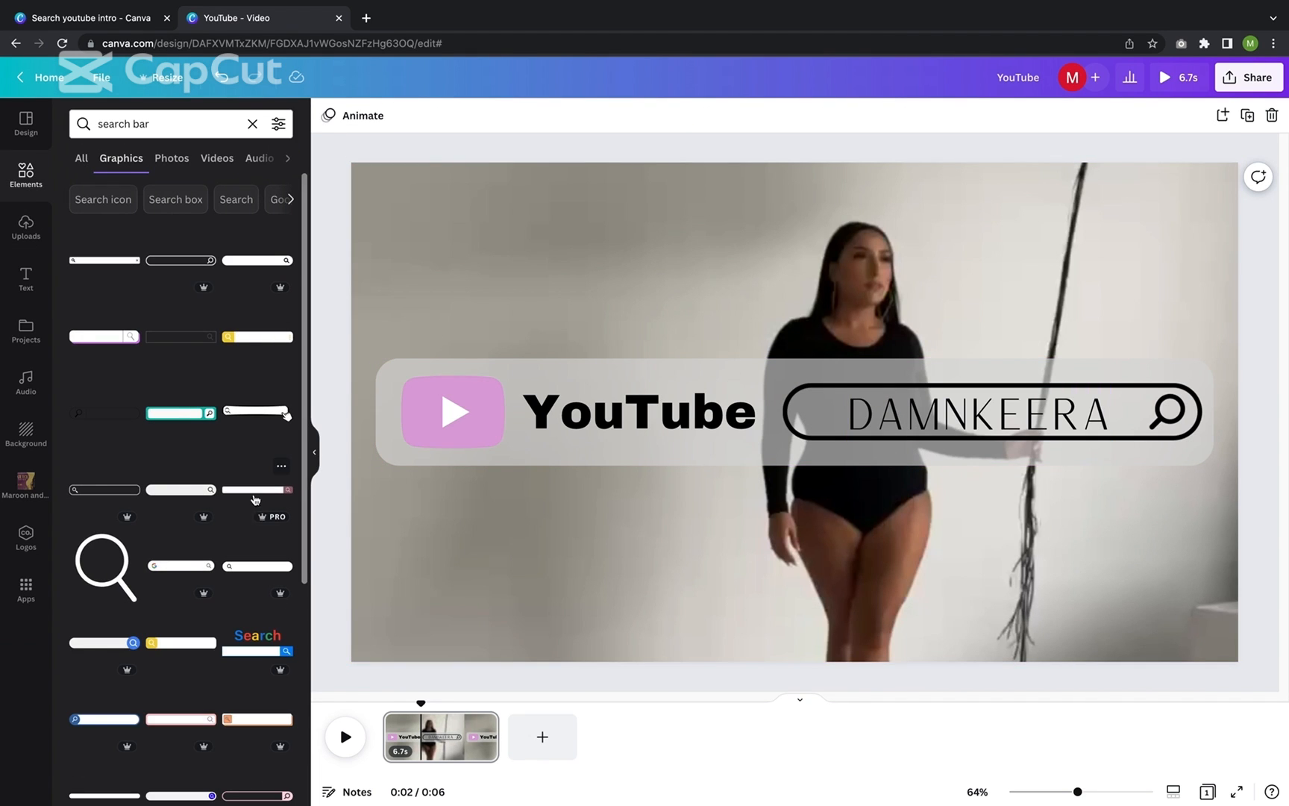
pyautogui.click(255, 500)
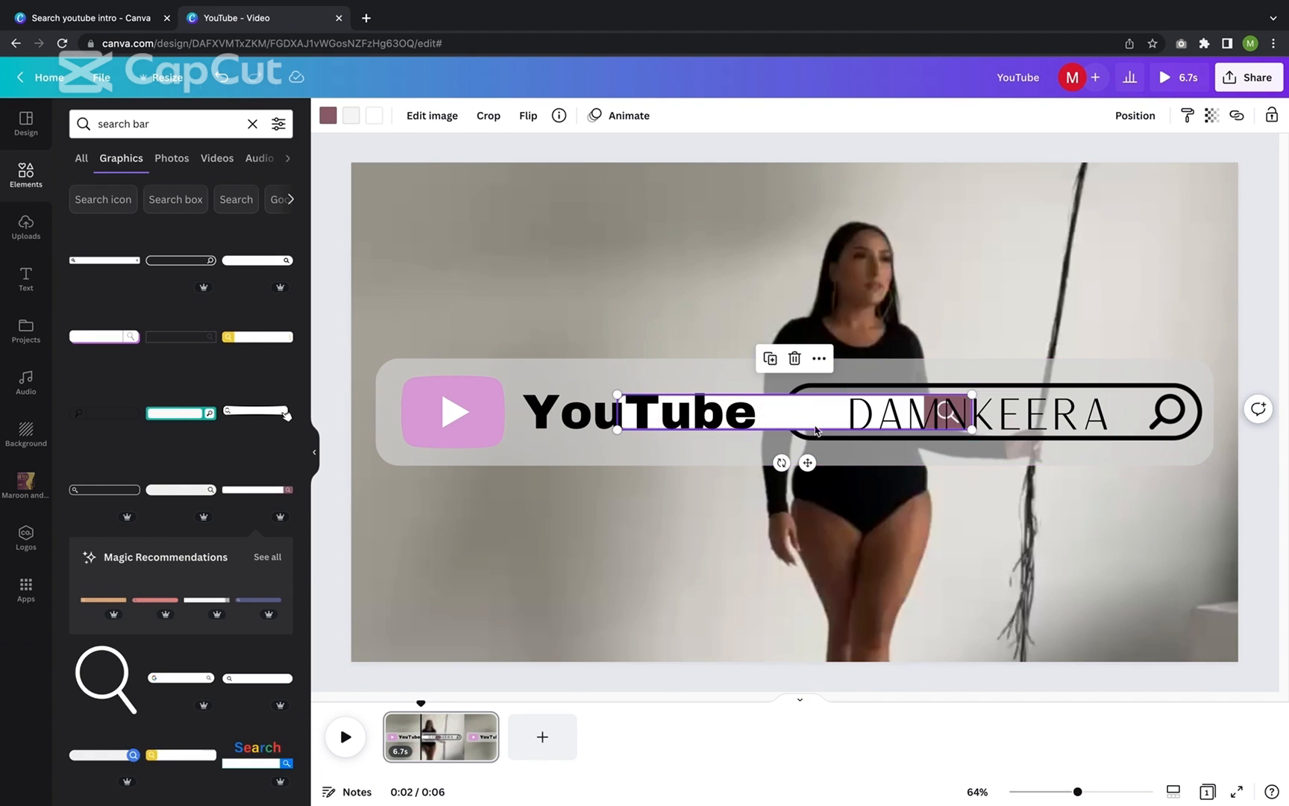
pyautogui.moveTo(796, 412); pyautogui.dragTo(918, 500)
# Step: Recolour the new search bar's button with the document's pink and move the channel name onto that bar
pyautogui.click(328, 115)
pyautogui.click(238, 190)
pyautogui.moveTo(978, 414); pyautogui.dragTo(918, 501)
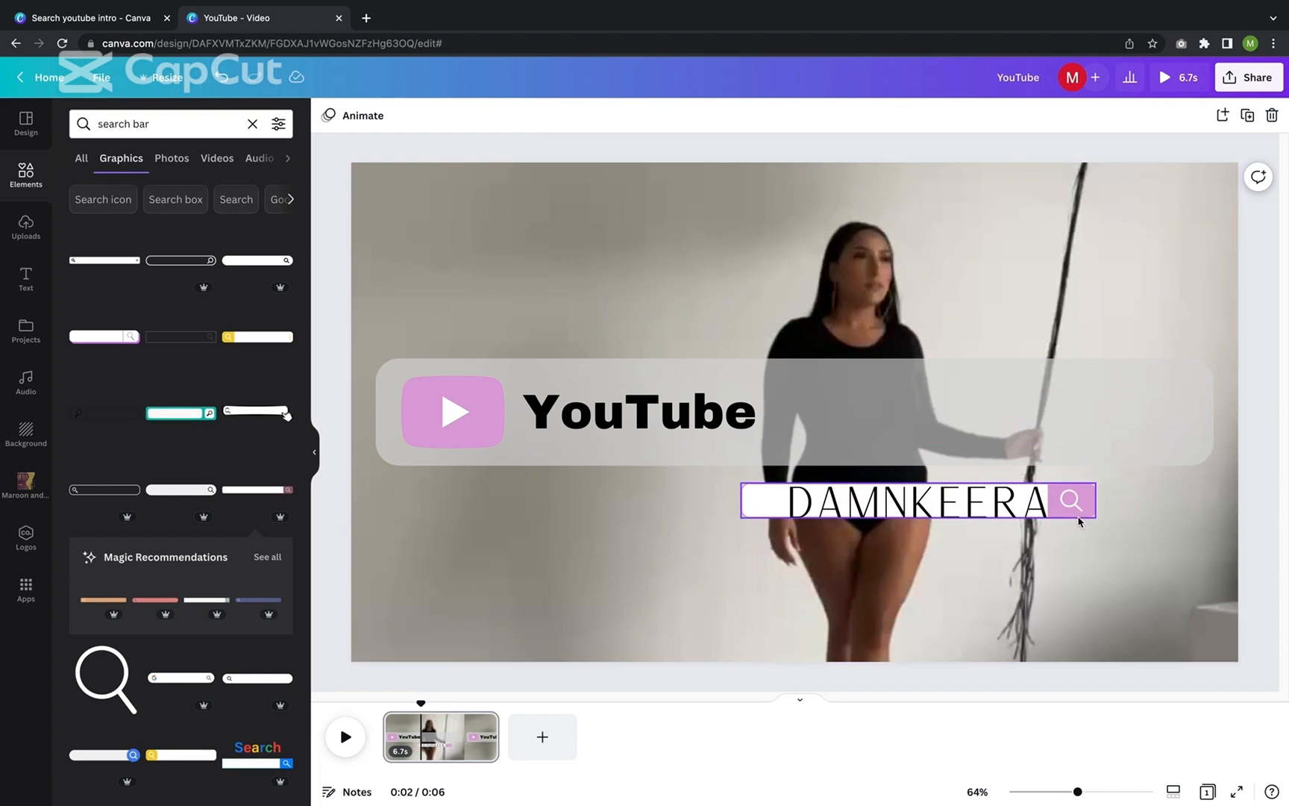
# Step: Enlarge the search bar, place it with the channel name beside the YouTube text, and give the name the Typewriter animation
pyautogui.moveTo(1080, 521); pyautogui.dragTo(1190, 431)
pyautogui.moveTo(1009, 484); pyautogui.dragTo(1050, 431)
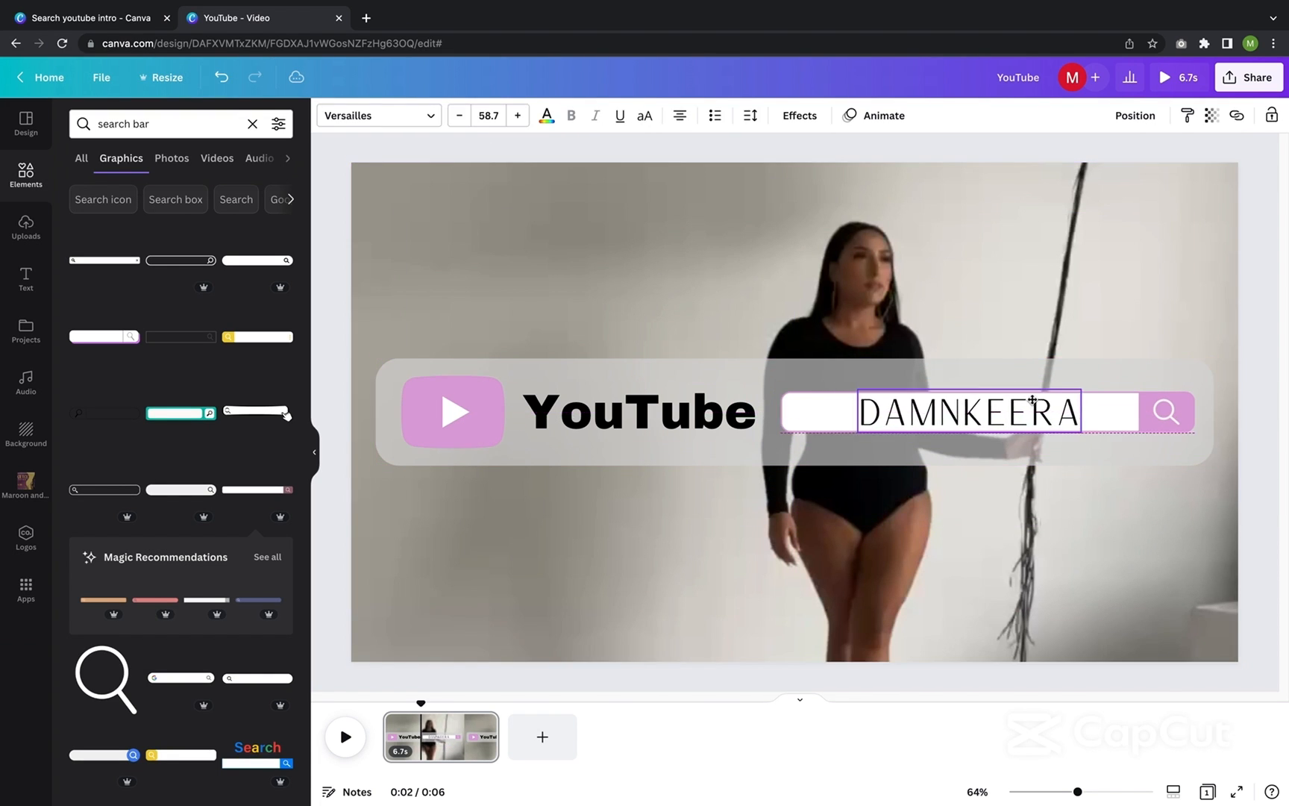
pyautogui.click(876, 115)
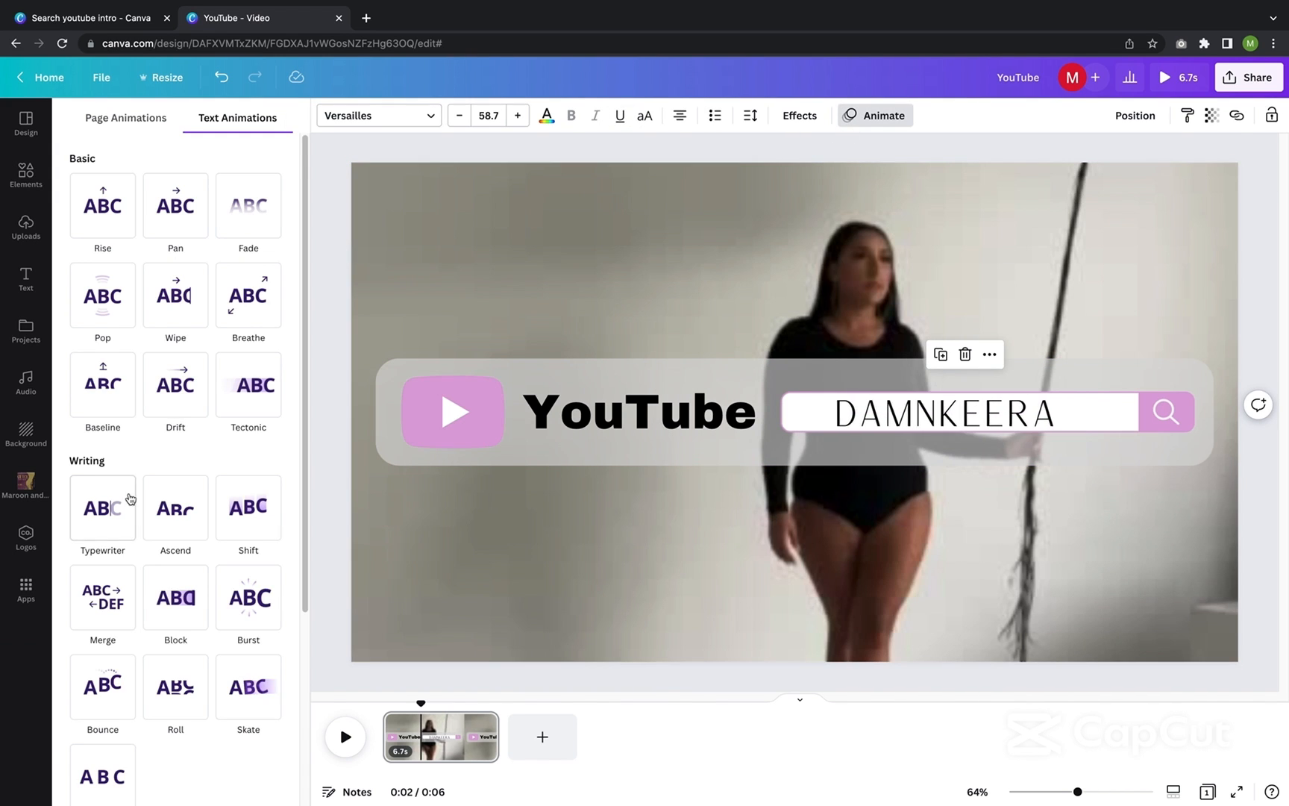
pyautogui.click(104, 496)
# Step: Add a second page and fill its background with the document's pink
pyautogui.click(519, 728)
pyautogui.click(29, 237)
pyautogui.click(26, 443)
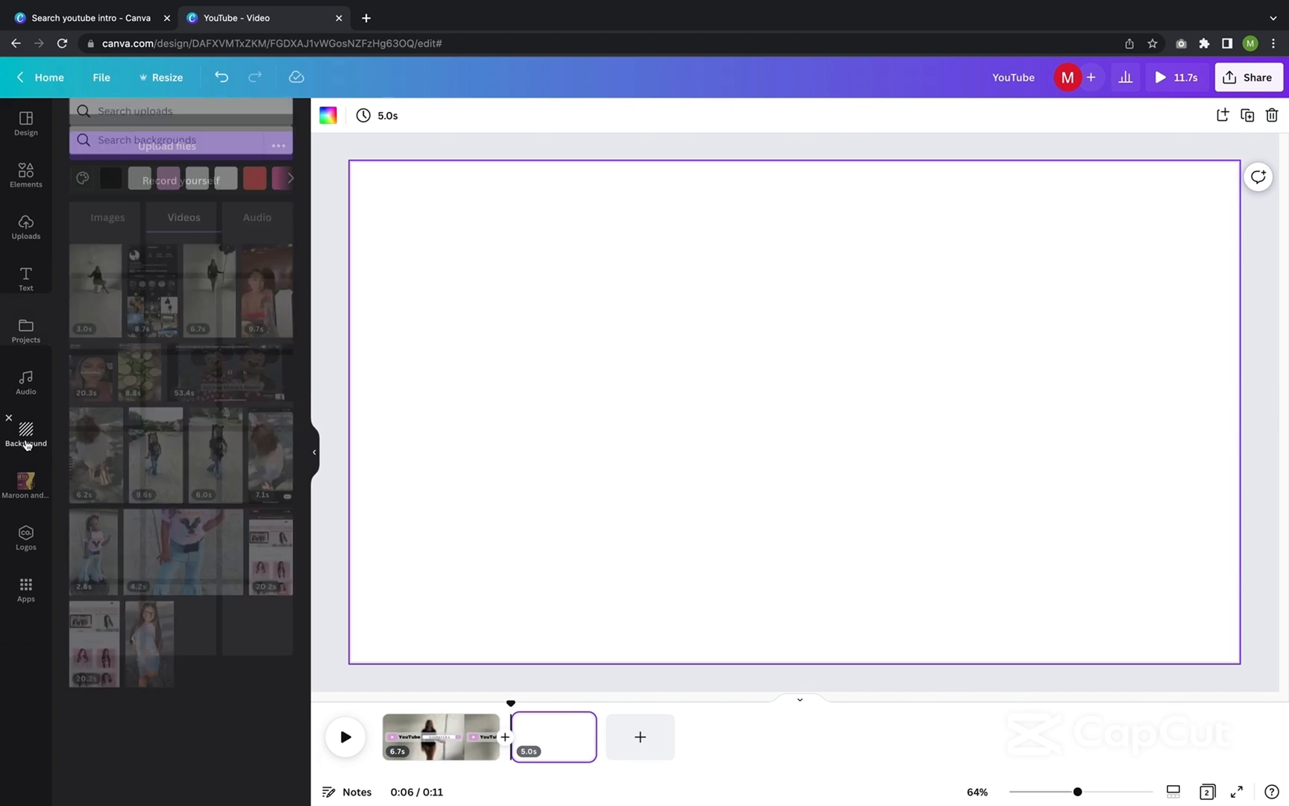
pyautogui.click(169, 162)
pyautogui.click(28, 278)
pyautogui.scroll(-15, 204, 486)
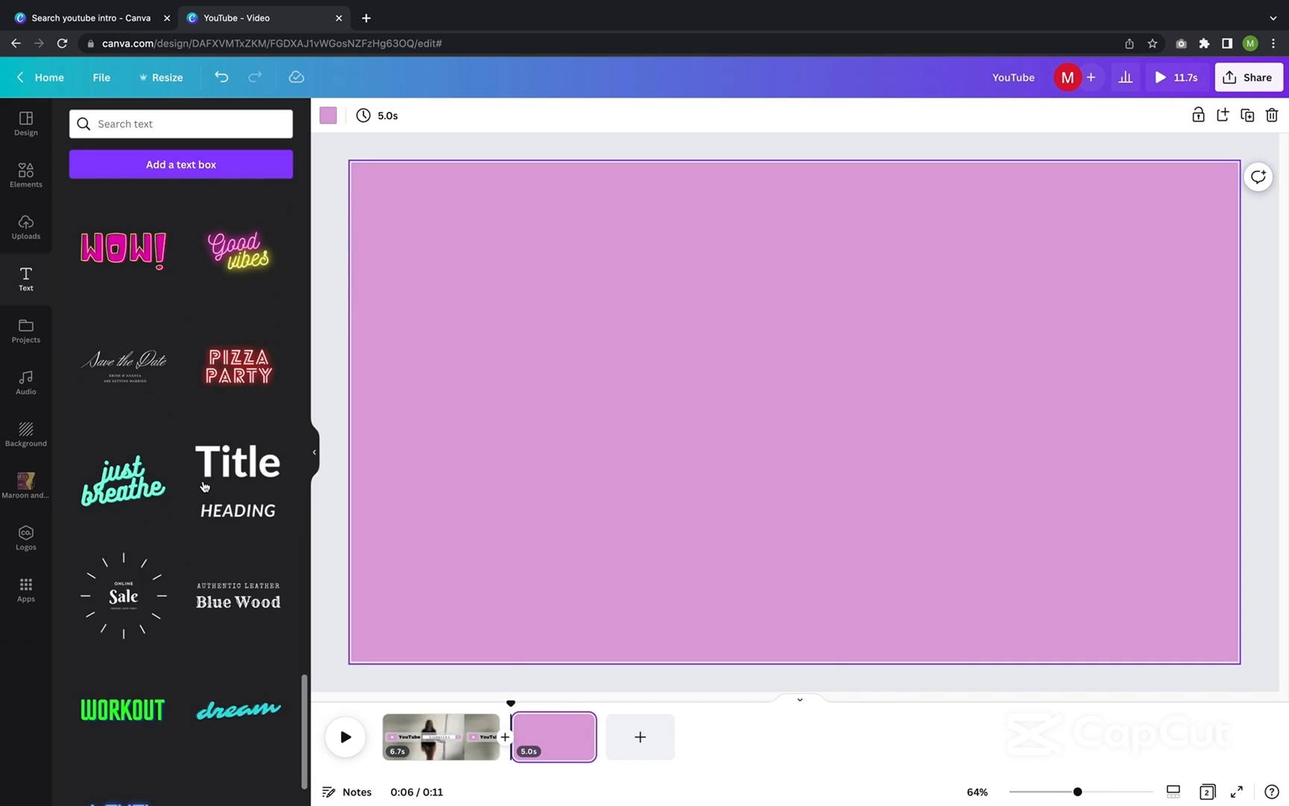
pyautogui.scroll(-5, 203, 485)
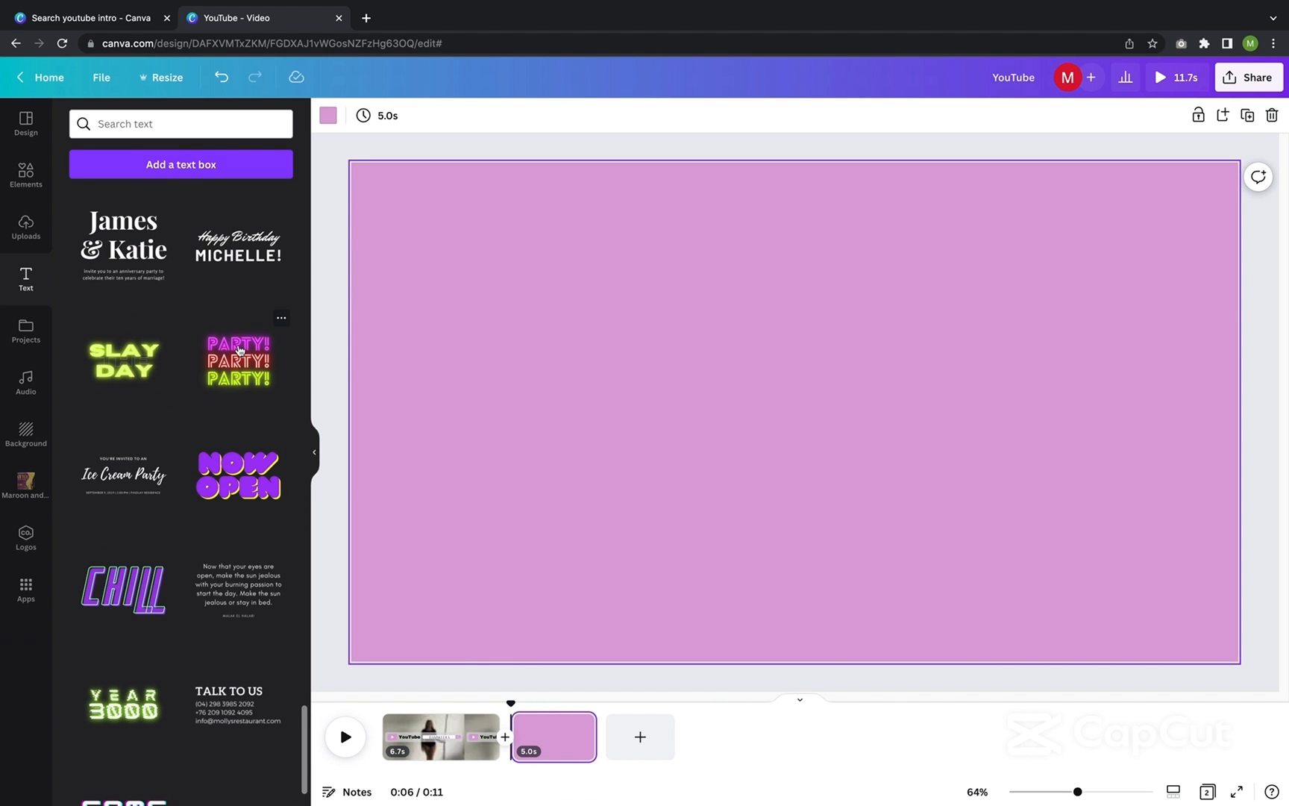
pyautogui.click(239, 354)
pyautogui.click(1075, 115)
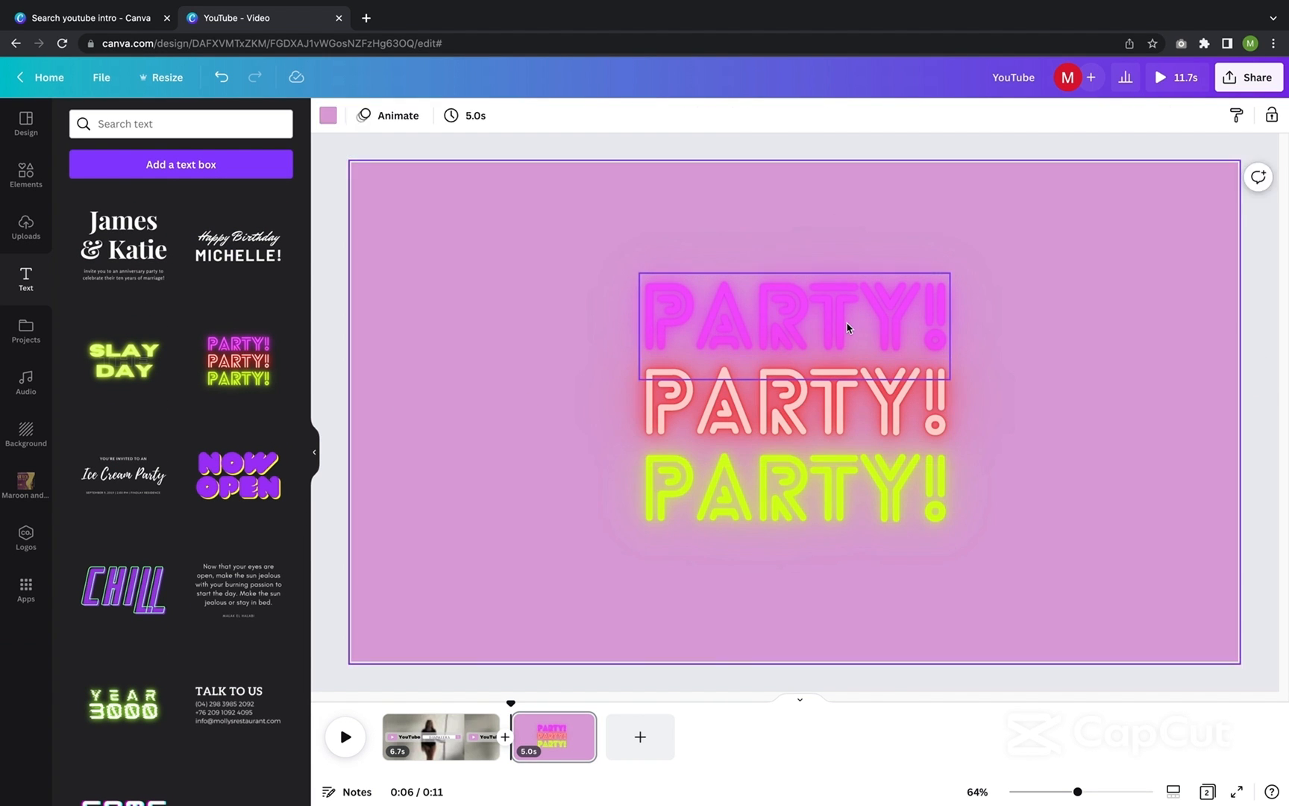
pyautogui.click(843, 325)
pyautogui.doubleClick(739, 308)
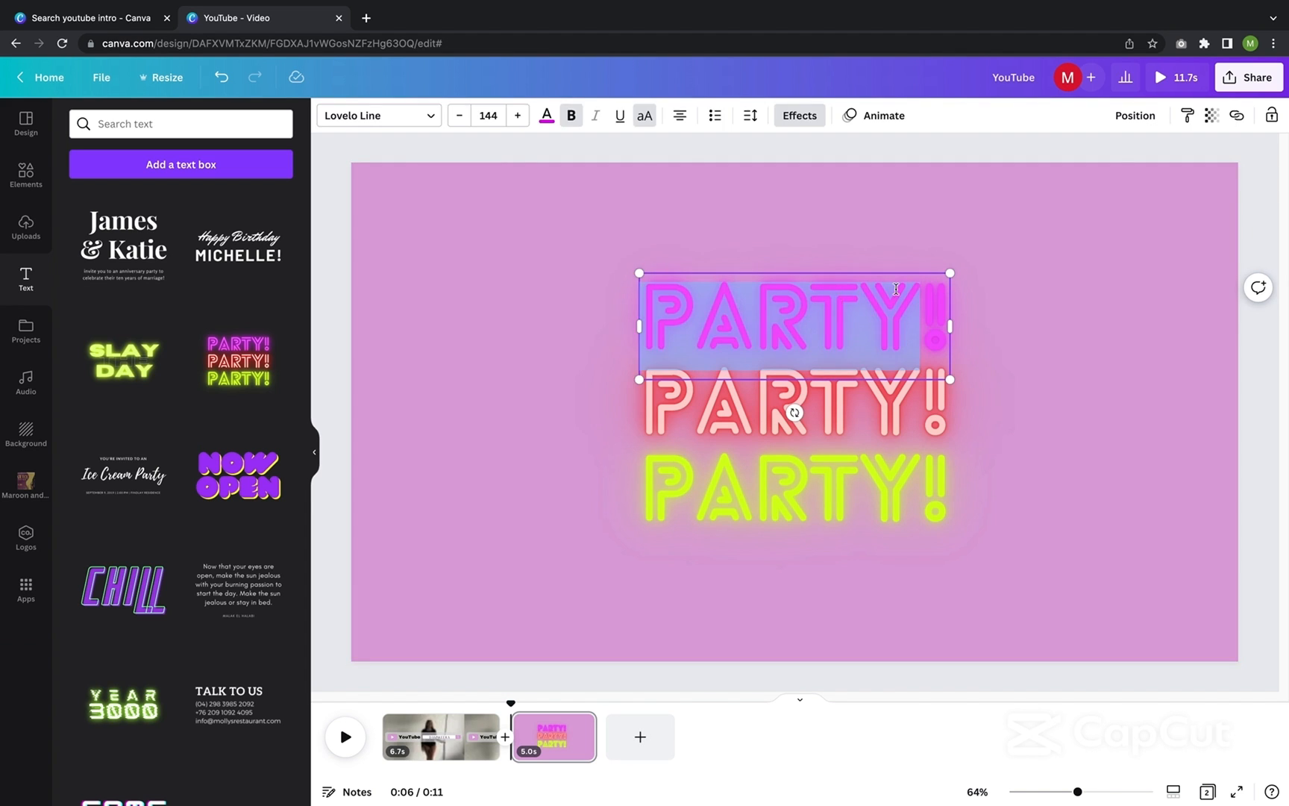
pyautogui.press('Escape')
pyautogui.press('Delete')
pyautogui.click(893, 370)
pyautogui.click(819, 322)
pyautogui.click(795, 321)
pyautogui.click(795, 407)
# Step: Add a heading with the channel handle to the pink page and set its font to Shrikhand
pyautogui.scroll(-15, 210, 522)
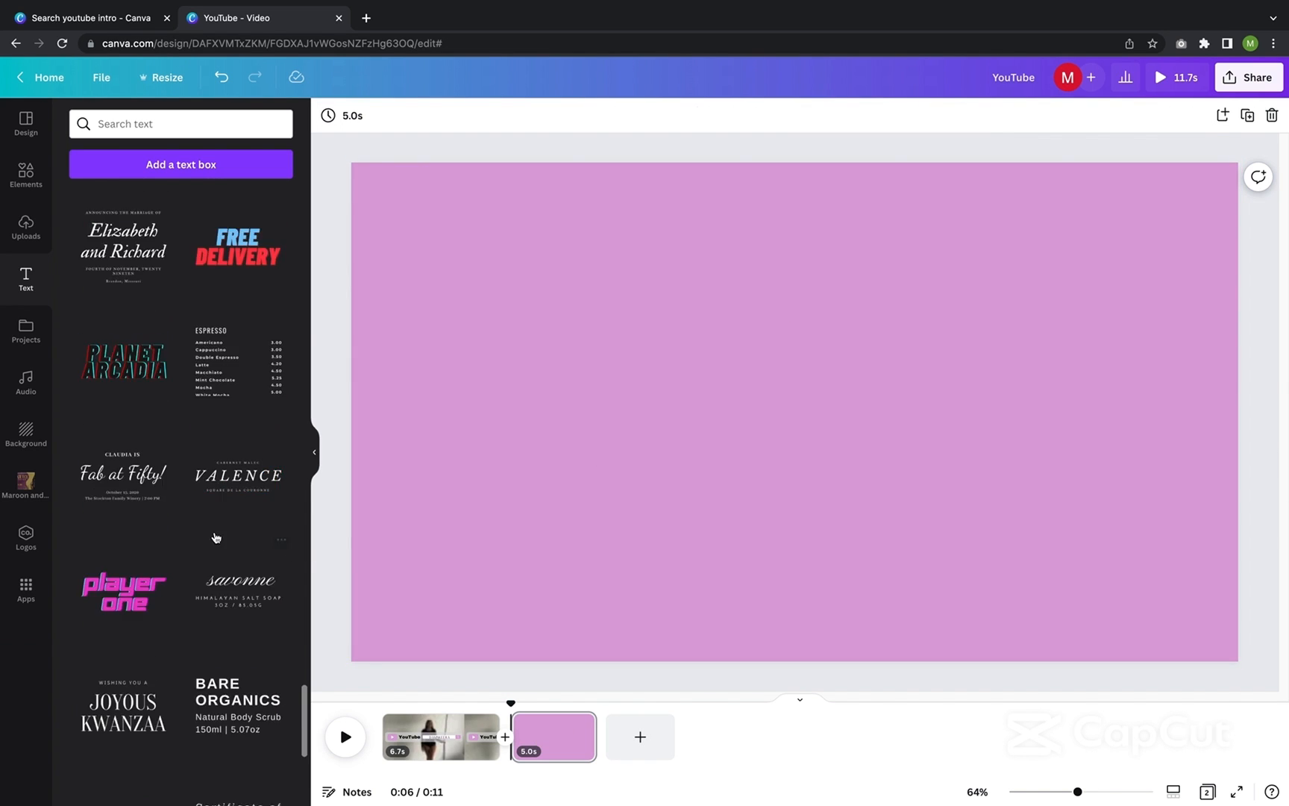
pyautogui.scroll(15, 210, 535)
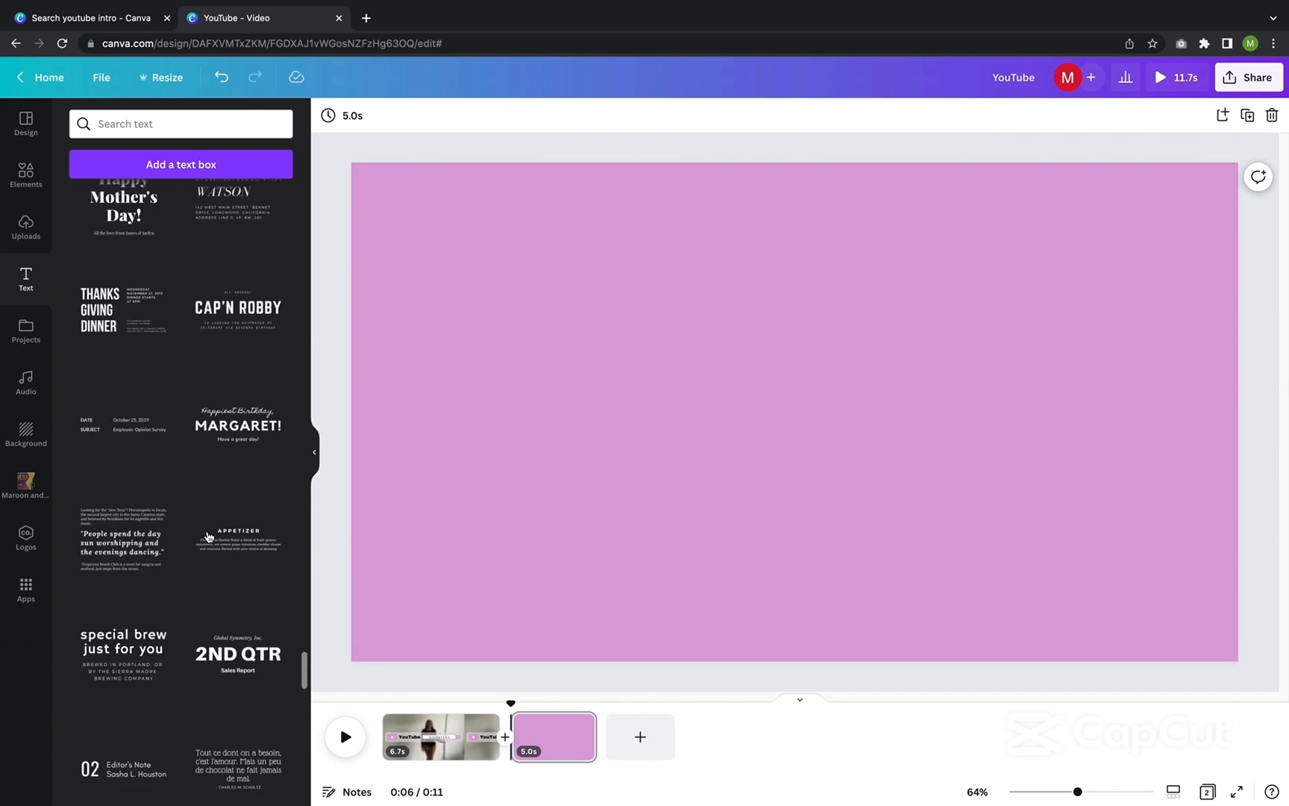
pyautogui.scroll(4, 207, 535)
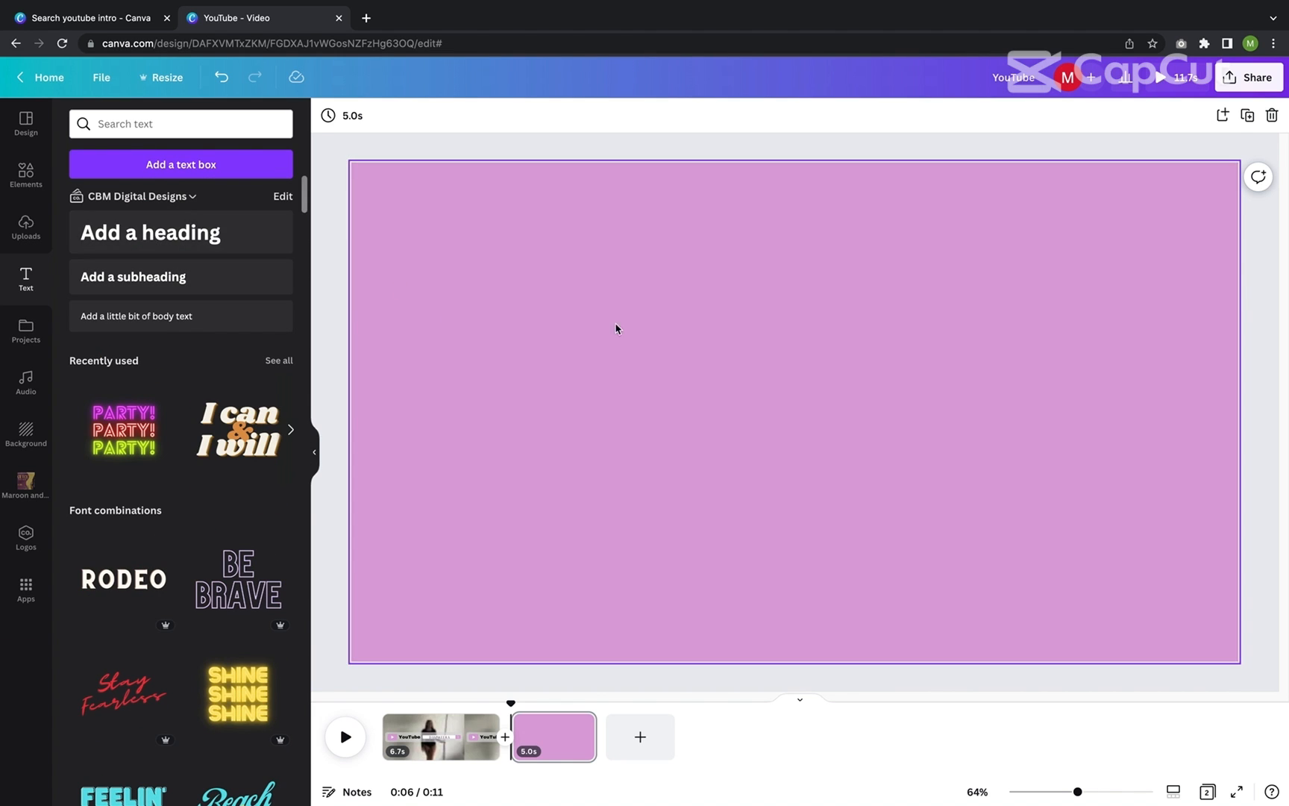
pyautogui.click(149, 232)
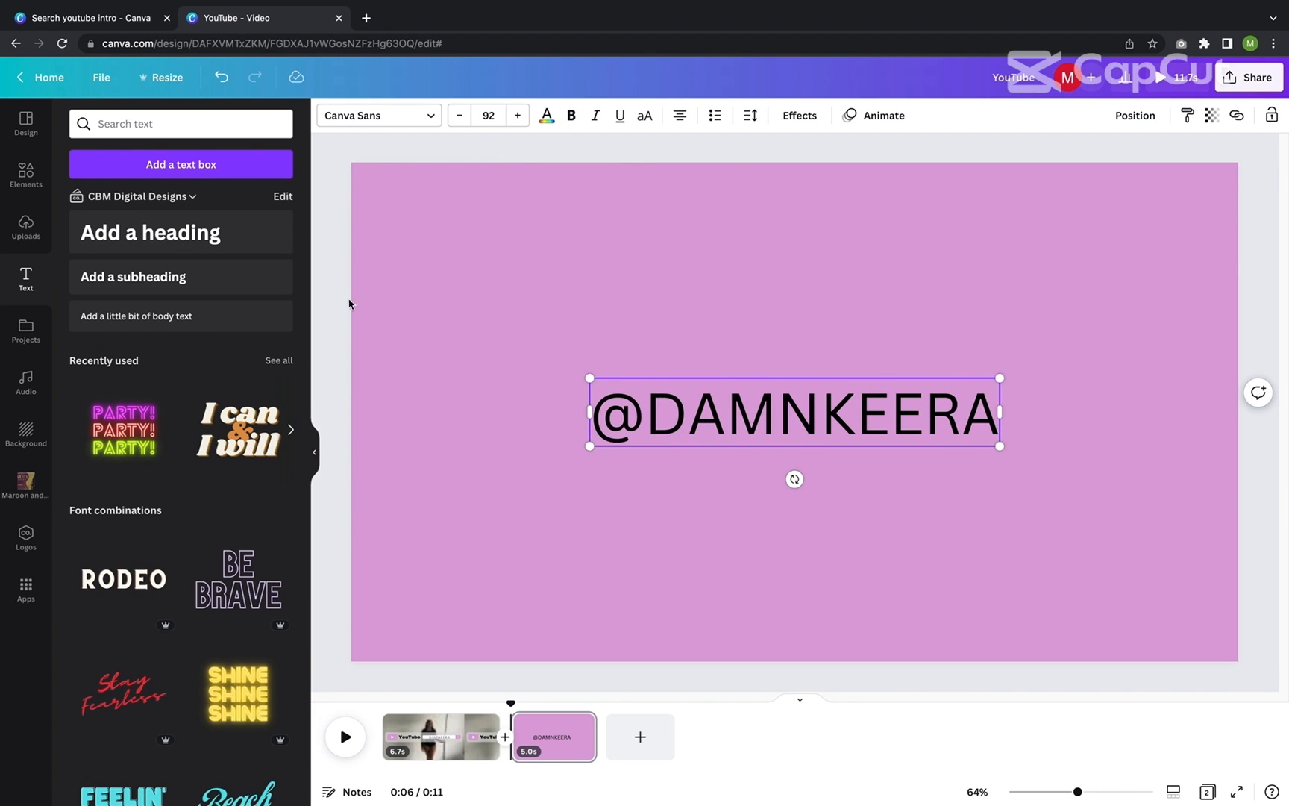
pyautogui.click(379, 116)
pyautogui.click(187, 260)
pyautogui.click(477, 351)
pyautogui.moveTo(694, 412); pyautogui.dragTo(694, 247)
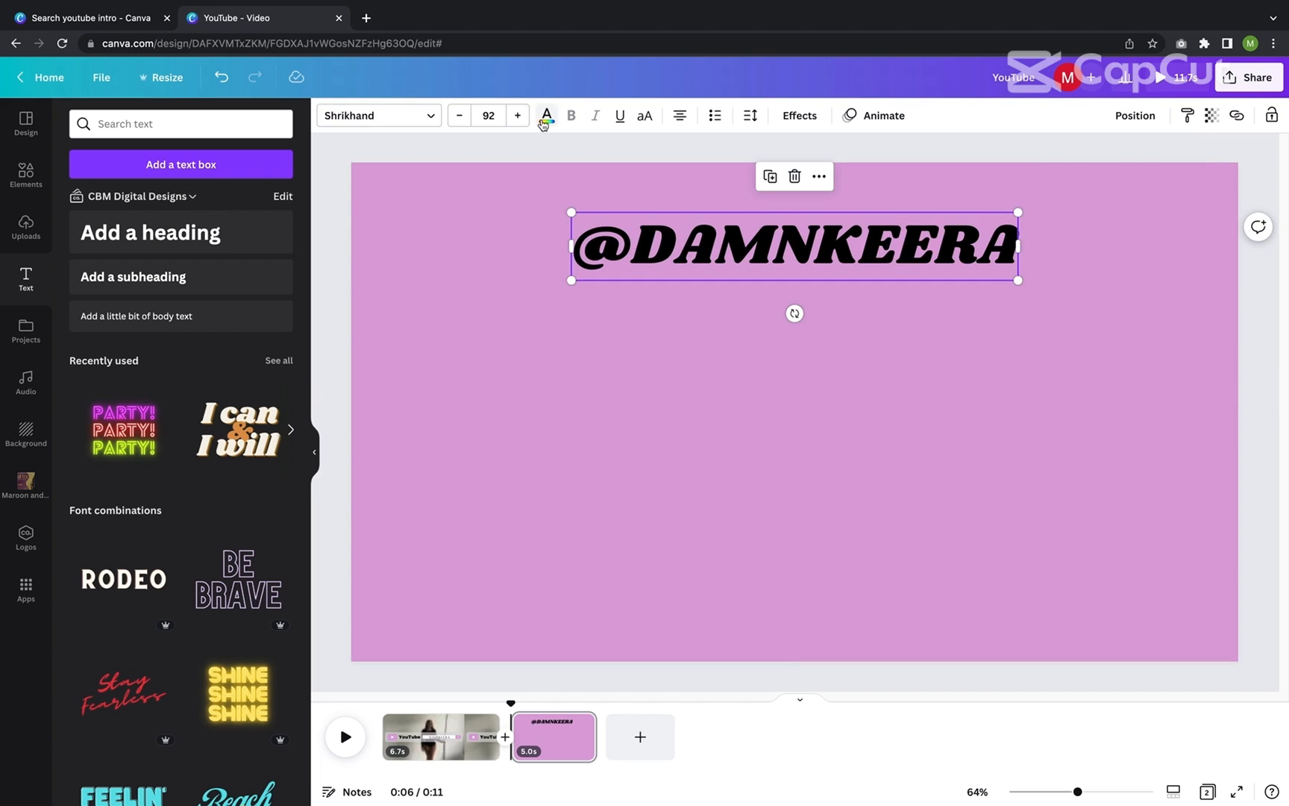
# Step: Set the channel handle's font size to 120 and align it to the vertical middle of the page
pyautogui.click(489, 115)
pyautogui.click(492, 530)
pyautogui.click(1135, 115)
pyautogui.click(955, 247)
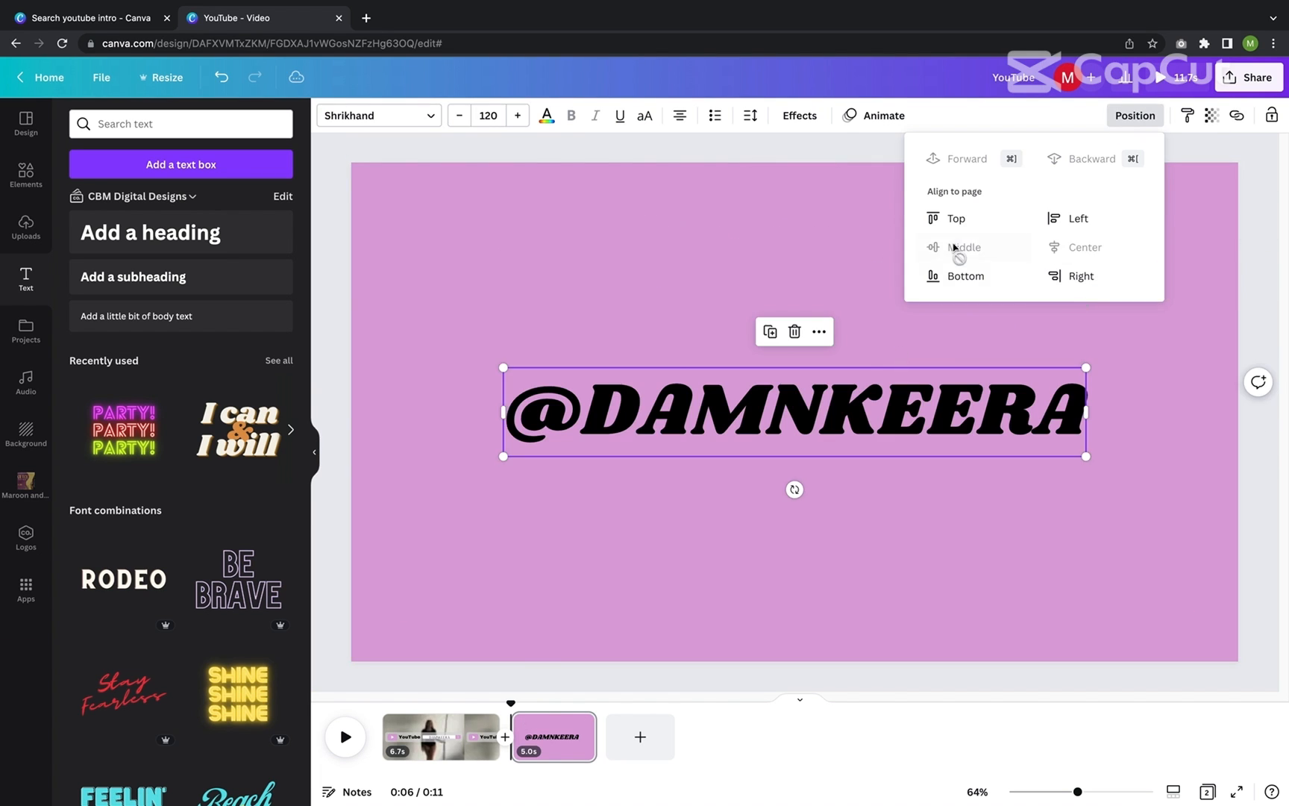
pyautogui.click(899, 376)
# Step: Duplicate the channel handle, recolour the copy white and centre it above the black one
pyautogui.click(771, 332)
pyautogui.moveTo(784, 407); pyautogui.dragTo(783, 244)
pyautogui.click(549, 116)
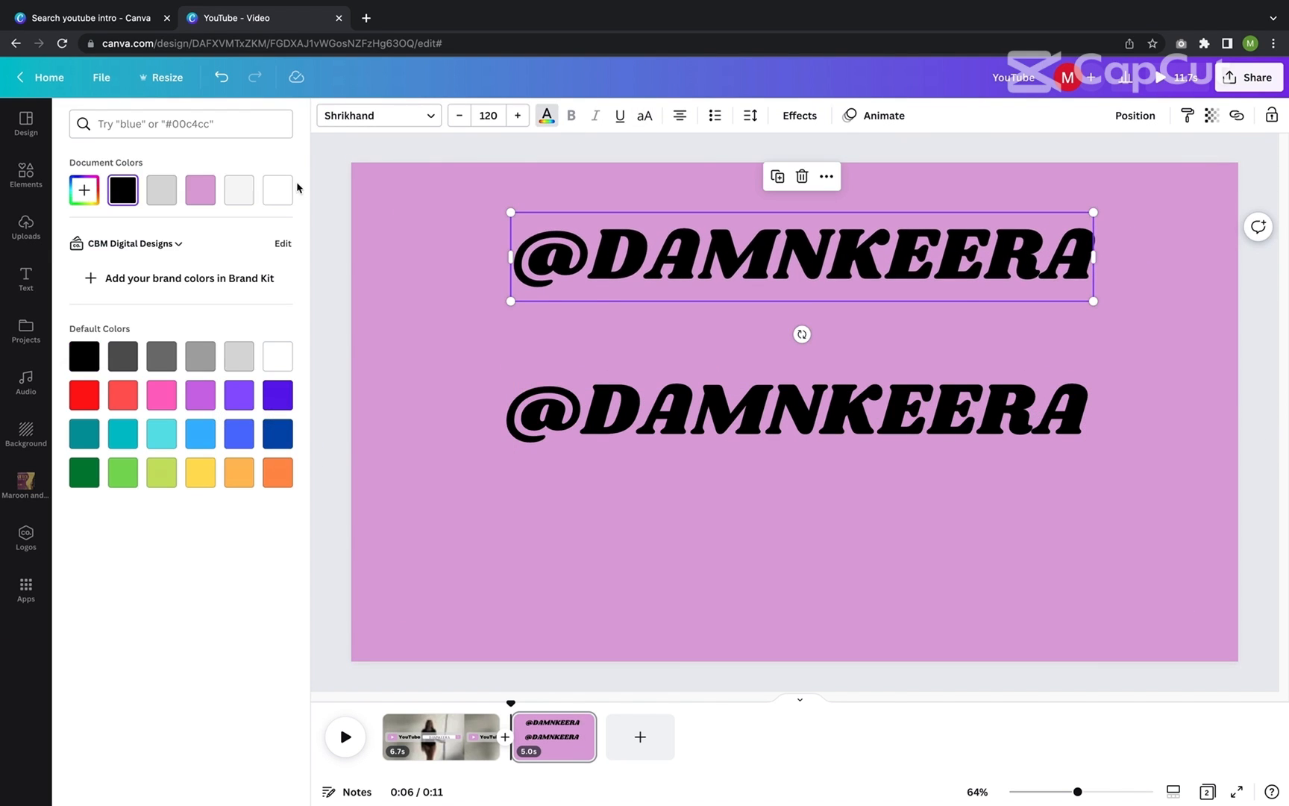
pyautogui.click(277, 190)
pyautogui.moveTo(702, 245); pyautogui.dragTo(694, 252)
pyautogui.moveTo(780, 240); pyautogui.dragTo(781, 250)
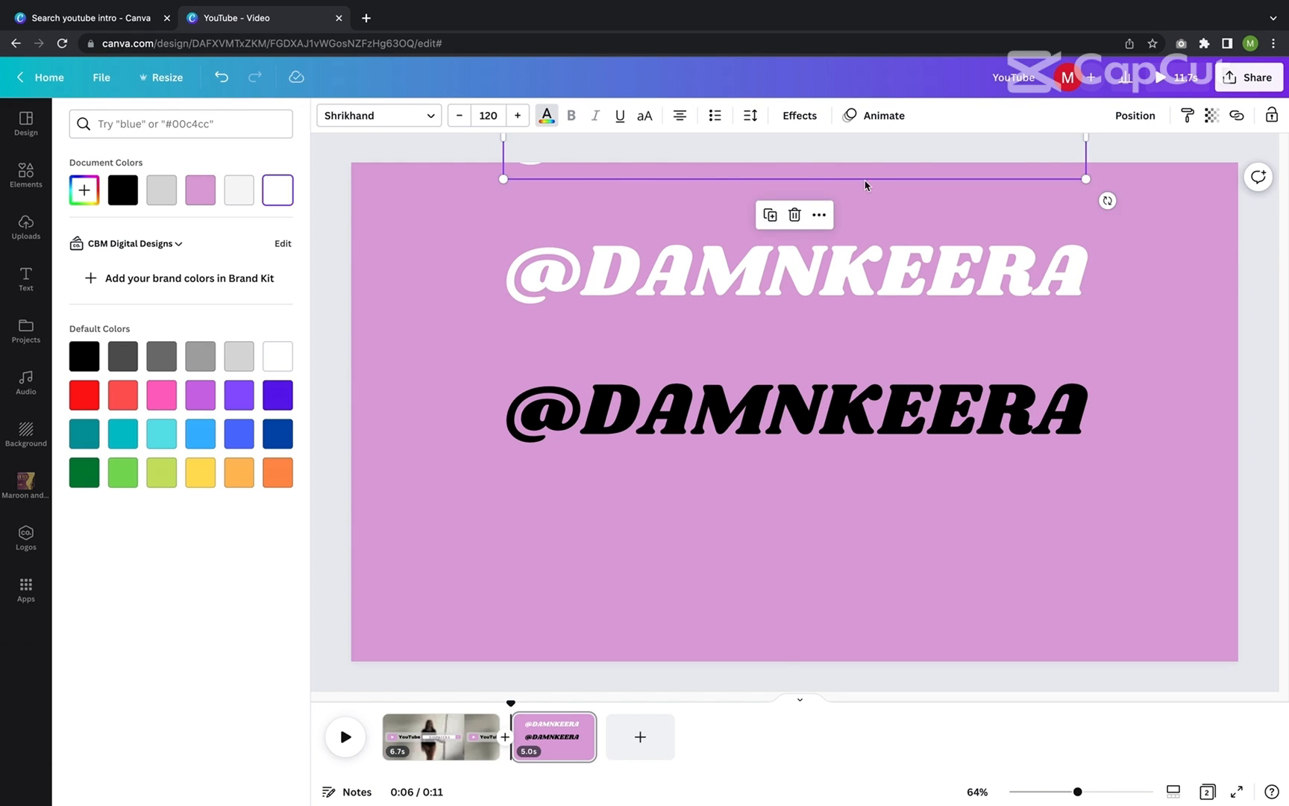
# Step: Place another white copy of the channel handle below the black one, evenly spaced with the others
pyautogui.moveTo(864, 185); pyautogui.dragTo(869, 571)
pyautogui.click(1000, 407)
pyautogui.click(856, 287)
pyautogui.click(849, 193)
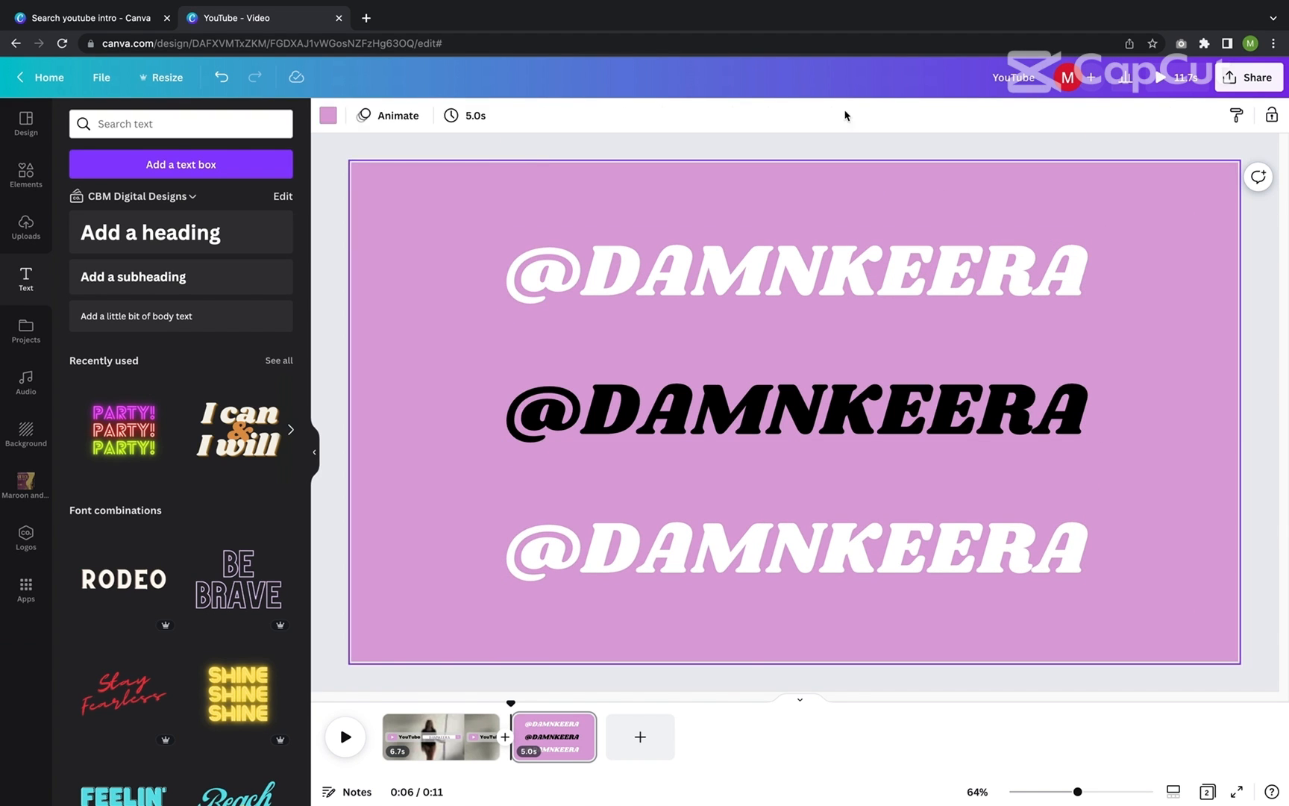
# Step: Apply the Disco page animation to the handle page after comparing Simple, Sleek and Fun, and add a third page
pyautogui.click(388, 115)
pyautogui.click(102, 206)
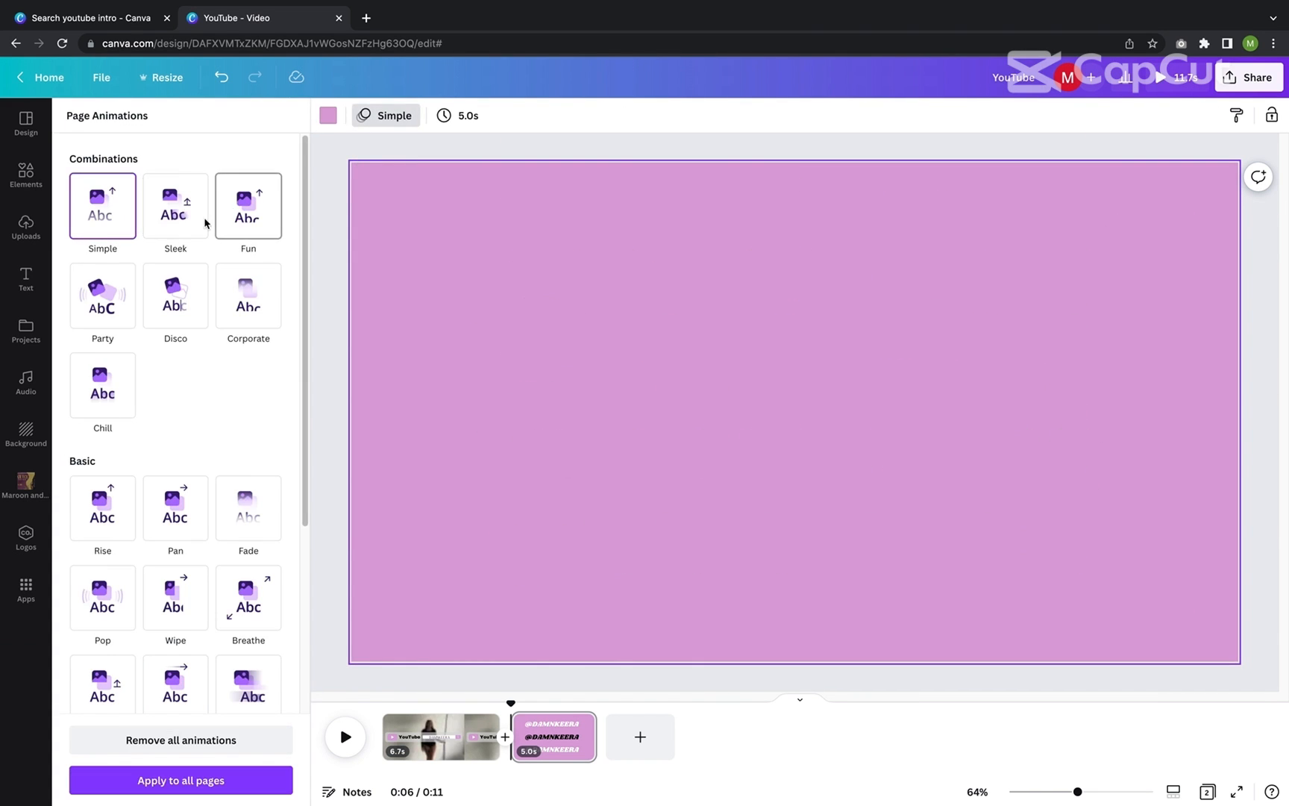
pyautogui.click(176, 205)
pyautogui.click(249, 205)
pyautogui.click(183, 302)
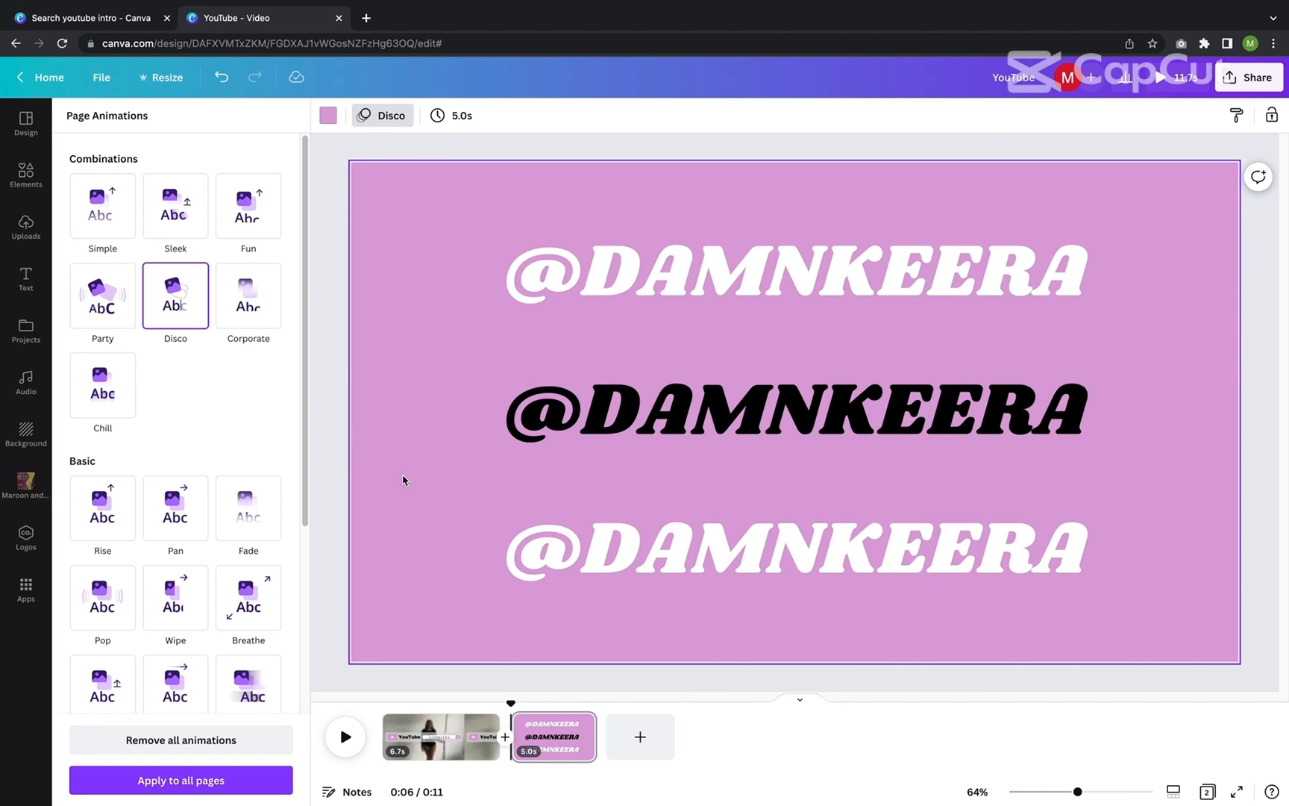
pyautogui.click(640, 737)
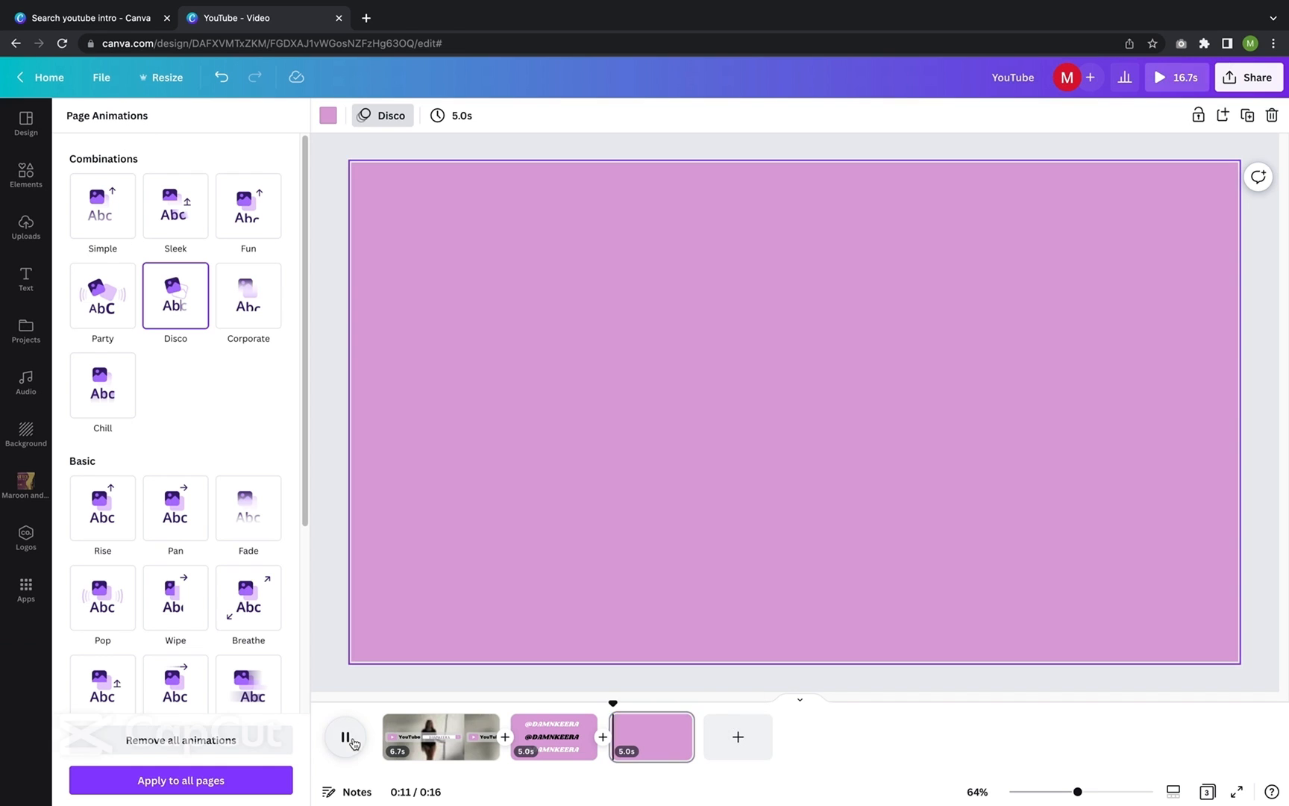
# Step: Preview the first page and shift its background clip down within the crop so the balloons show
pyautogui.click(348, 738)
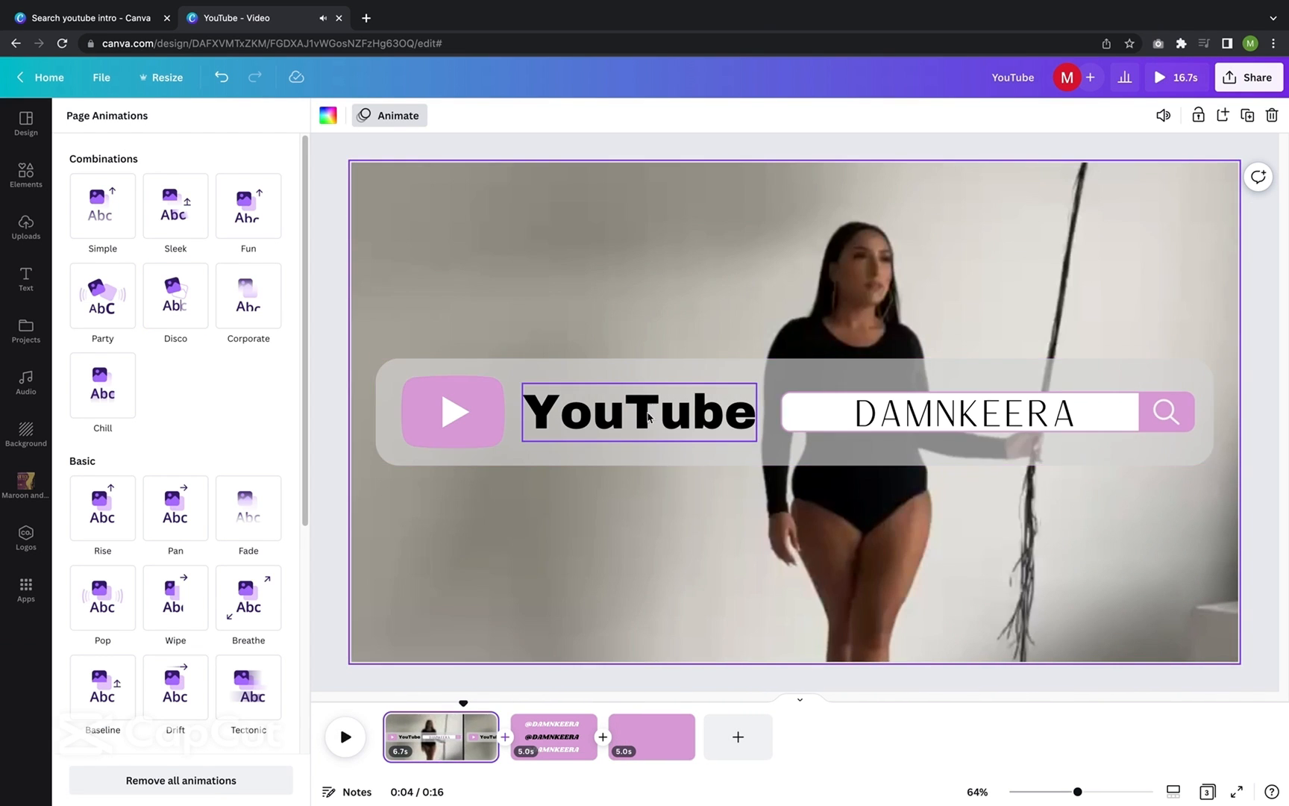
pyautogui.click(691, 397)
pyautogui.click(719, 179)
pyautogui.click(555, 121)
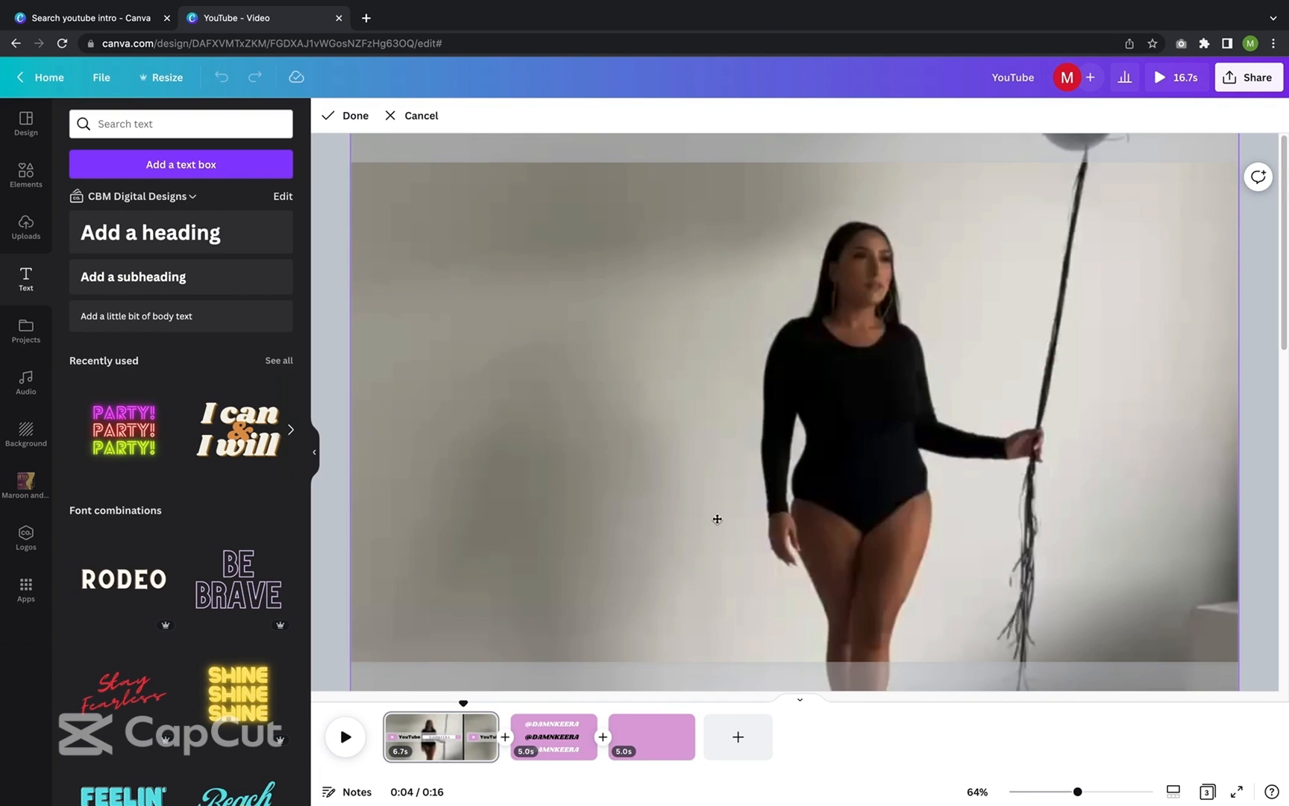
pyautogui.moveTo(666, 579); pyautogui.dragTo(657, 764)
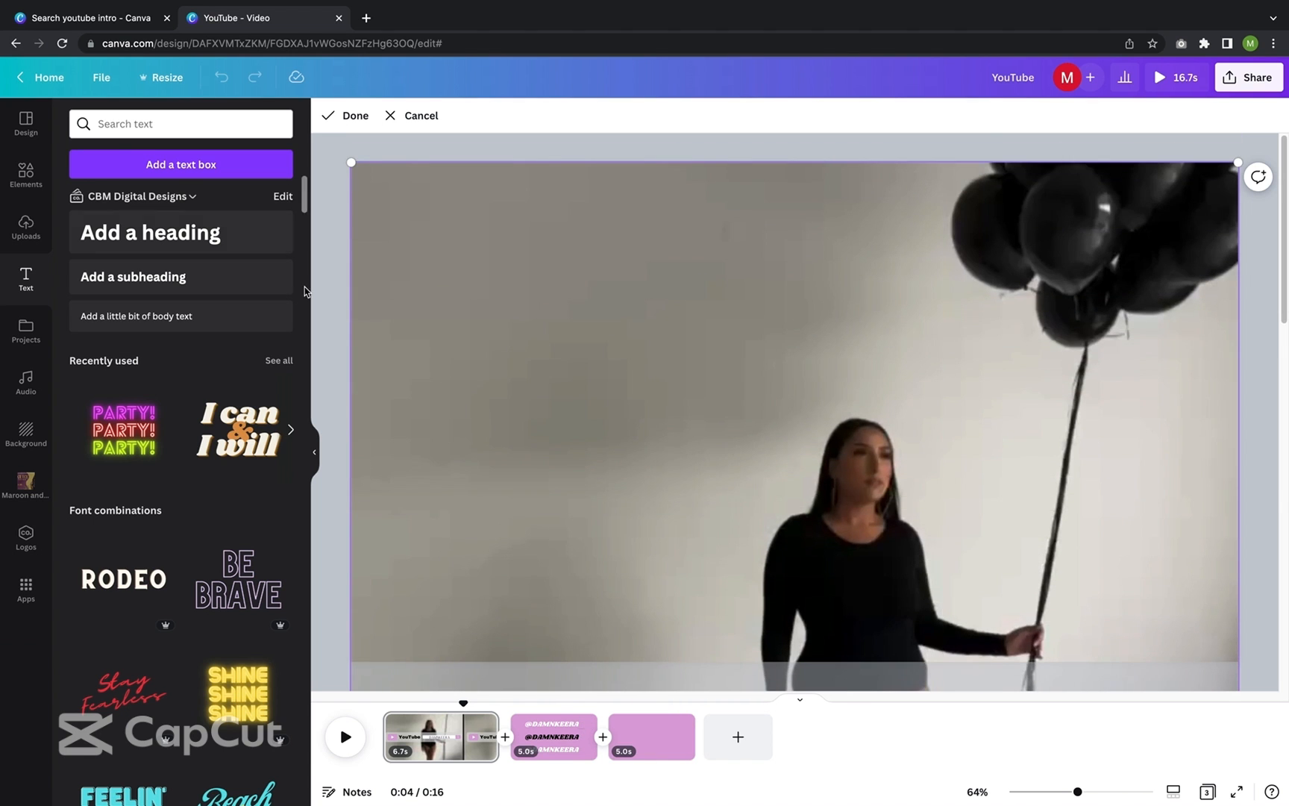
pyautogui.click(346, 117)
# Step: Apply the Street mono filter to the first page's background clip
pyautogui.click(348, 745)
pyautogui.click(382, 116)
pyautogui.click(272, 283)
pyautogui.scroll(-3, 261, 427)
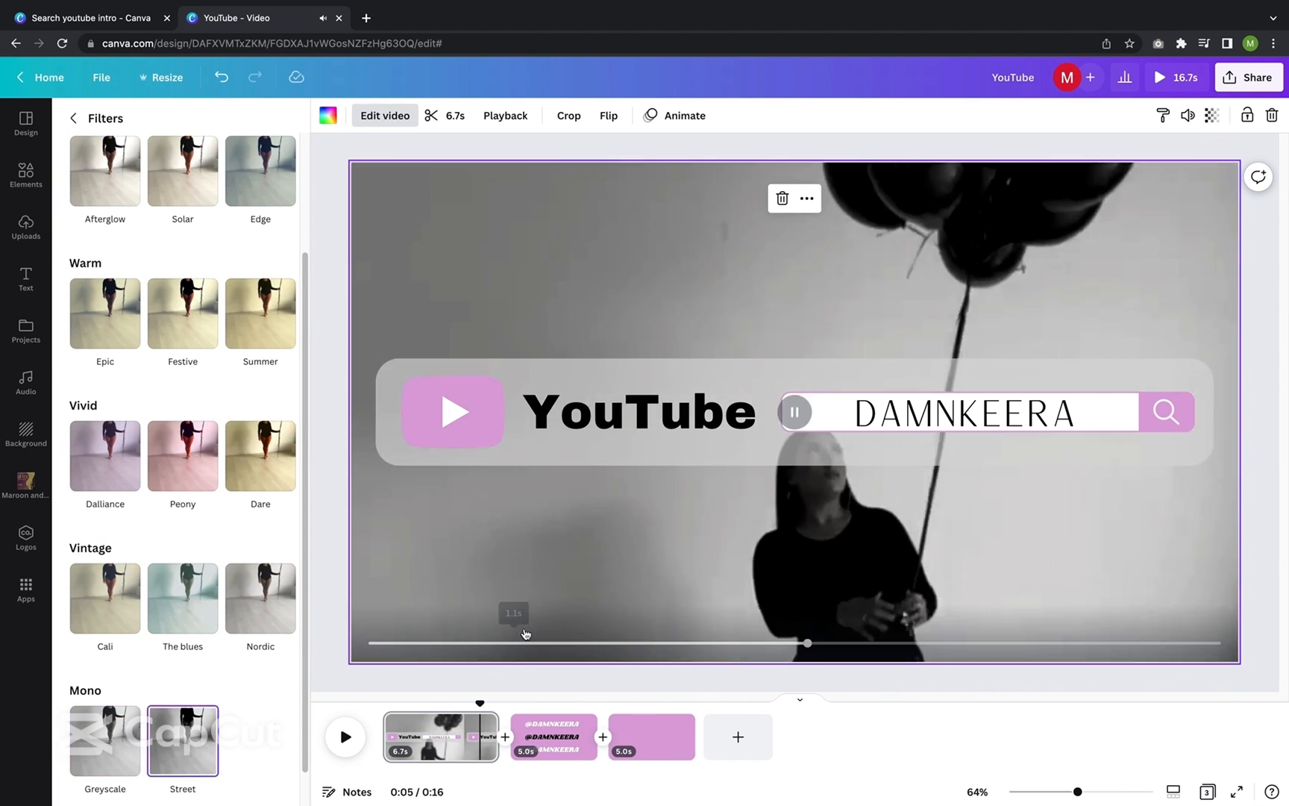
# Step: Shift the background clip back up within its crop so the woman's figure sits behind the bar
pyautogui.doubleClick(708, 291)
pyautogui.moveTo(707, 290); pyautogui.dragTo(706, 129)
pyautogui.click(354, 116)
pyautogui.click(385, 117)
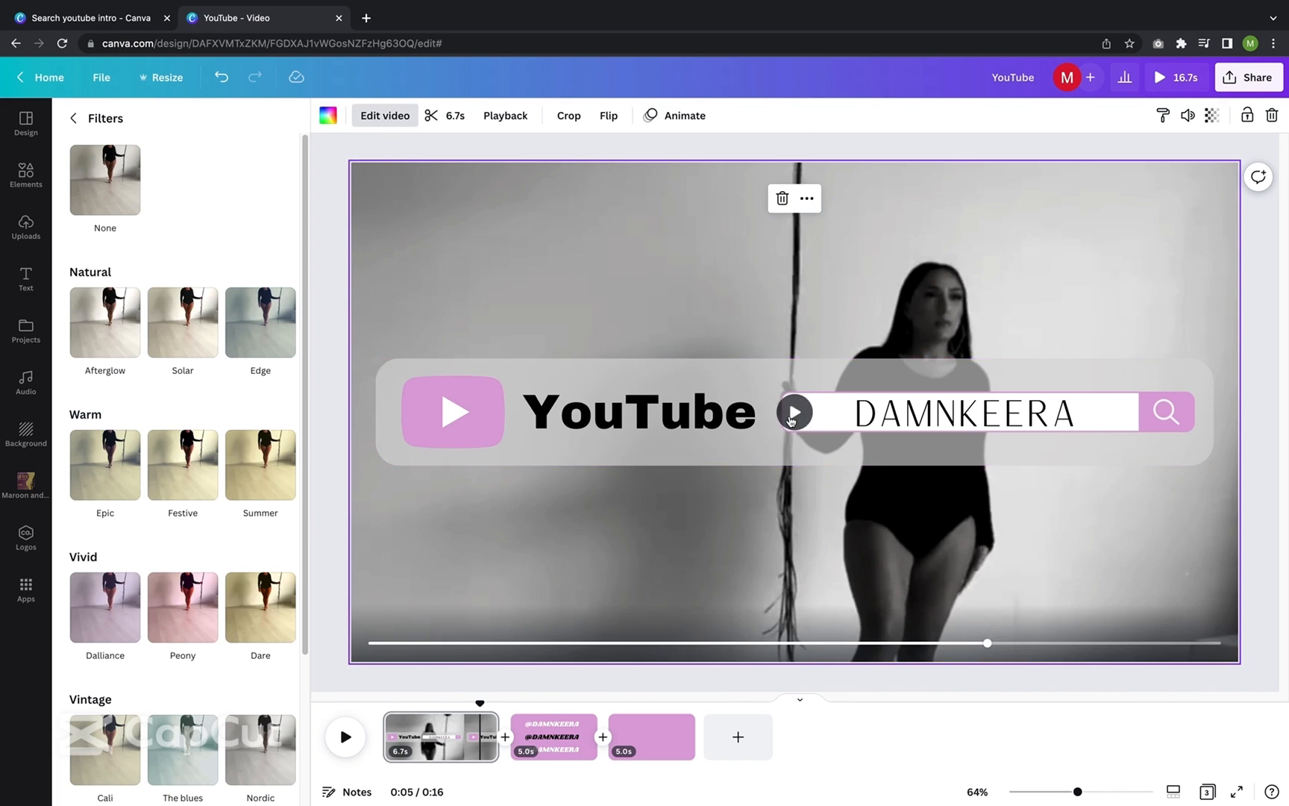
# Step: Trim the first page to 4.3 s and the handle page to 3.7 s while previewing the transition
pyautogui.click(348, 737)
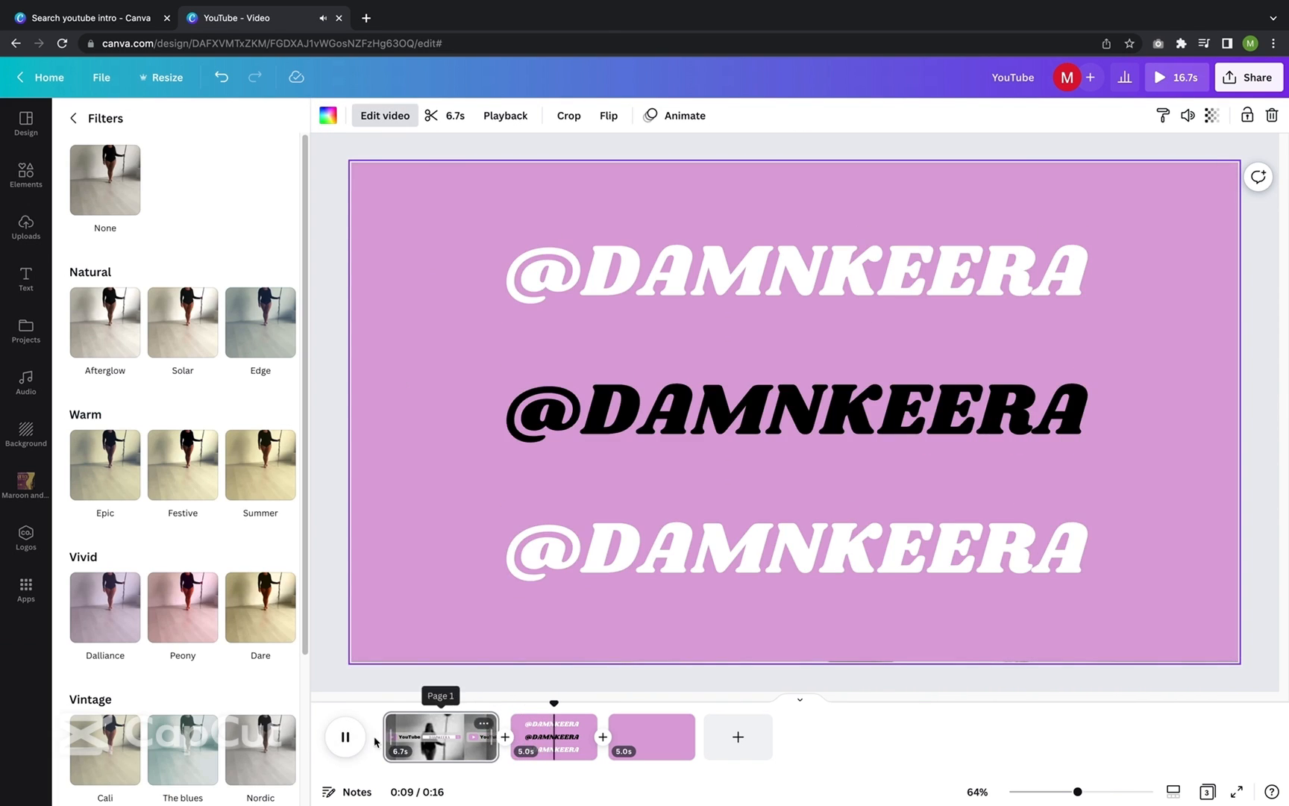
pyautogui.moveTo(595, 737); pyautogui.dragTo(476, 746)
pyautogui.click(352, 740)
pyautogui.click(475, 740)
pyautogui.click(345, 737)
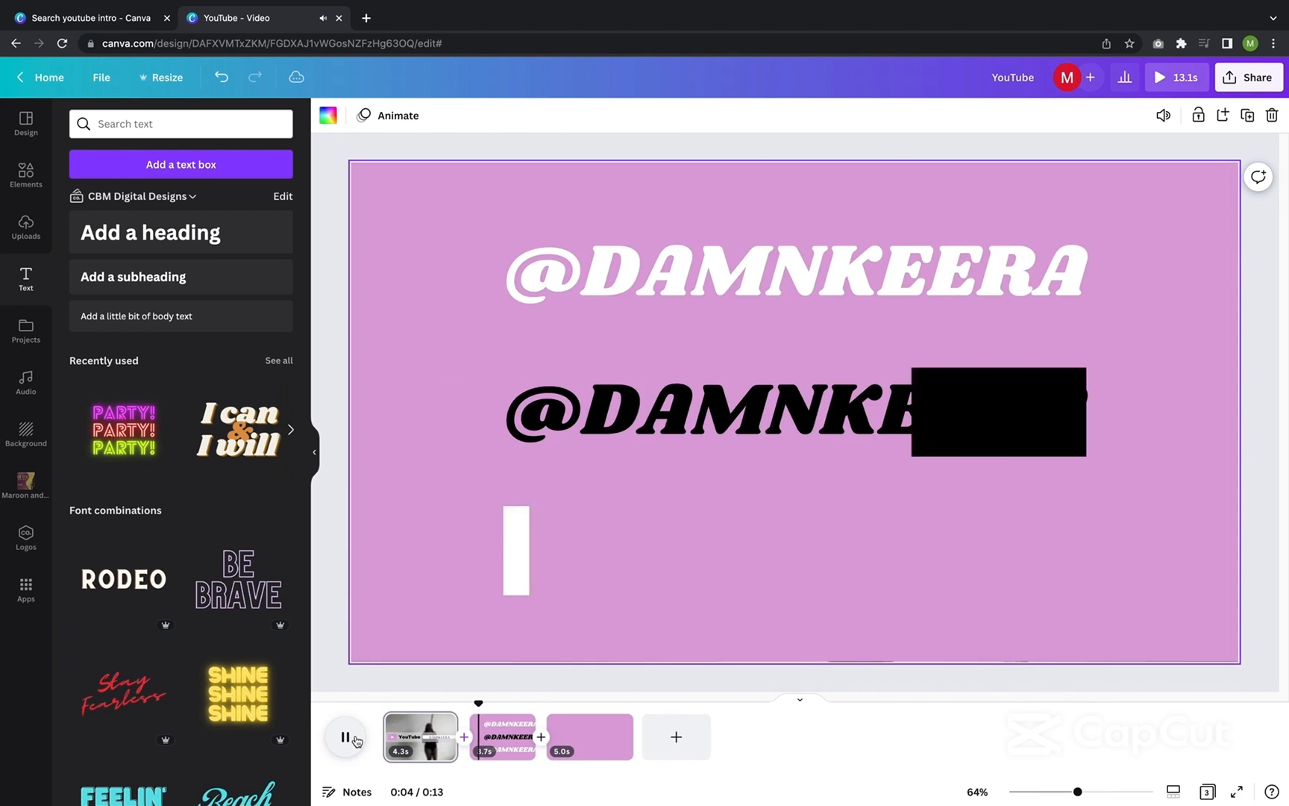
pyautogui.click(382, 746)
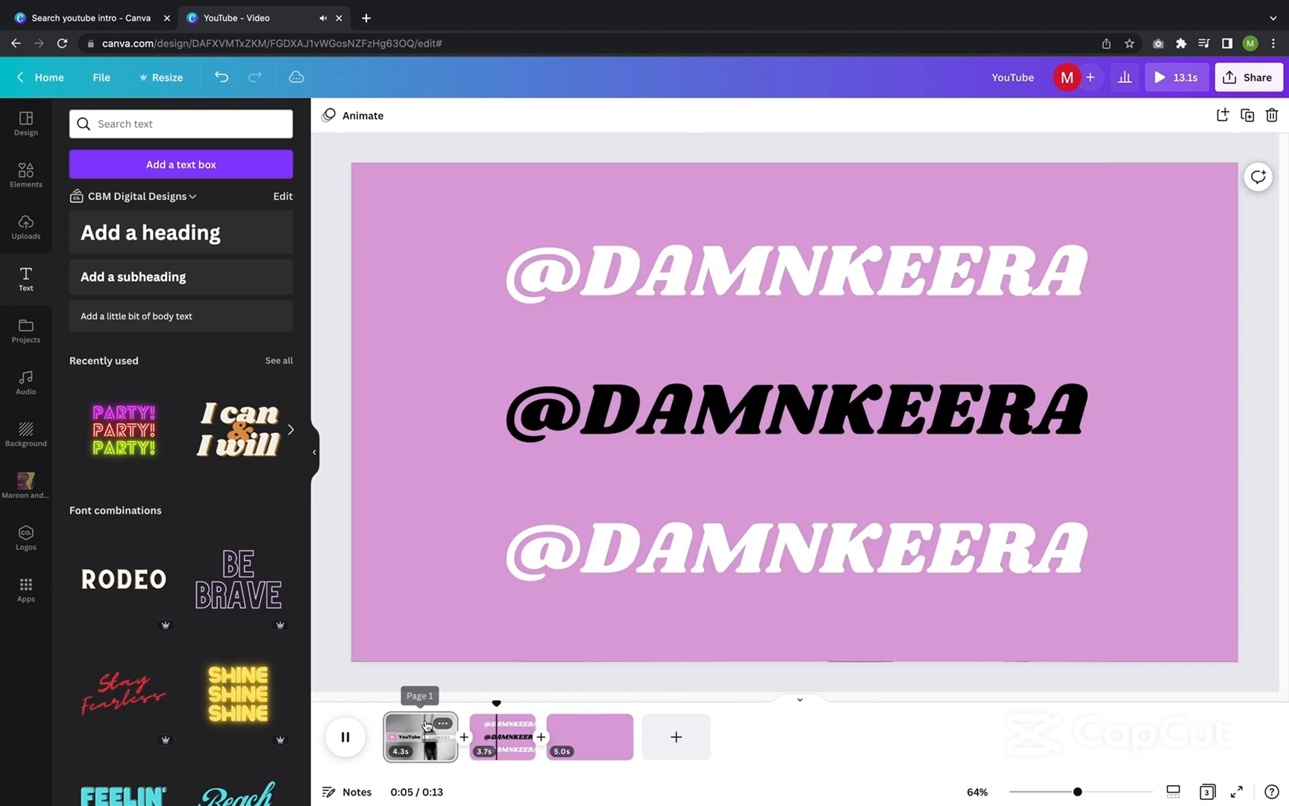
# Step: Set the first page's background clip filter to None and its brightness to 23
pyautogui.click(426, 725)
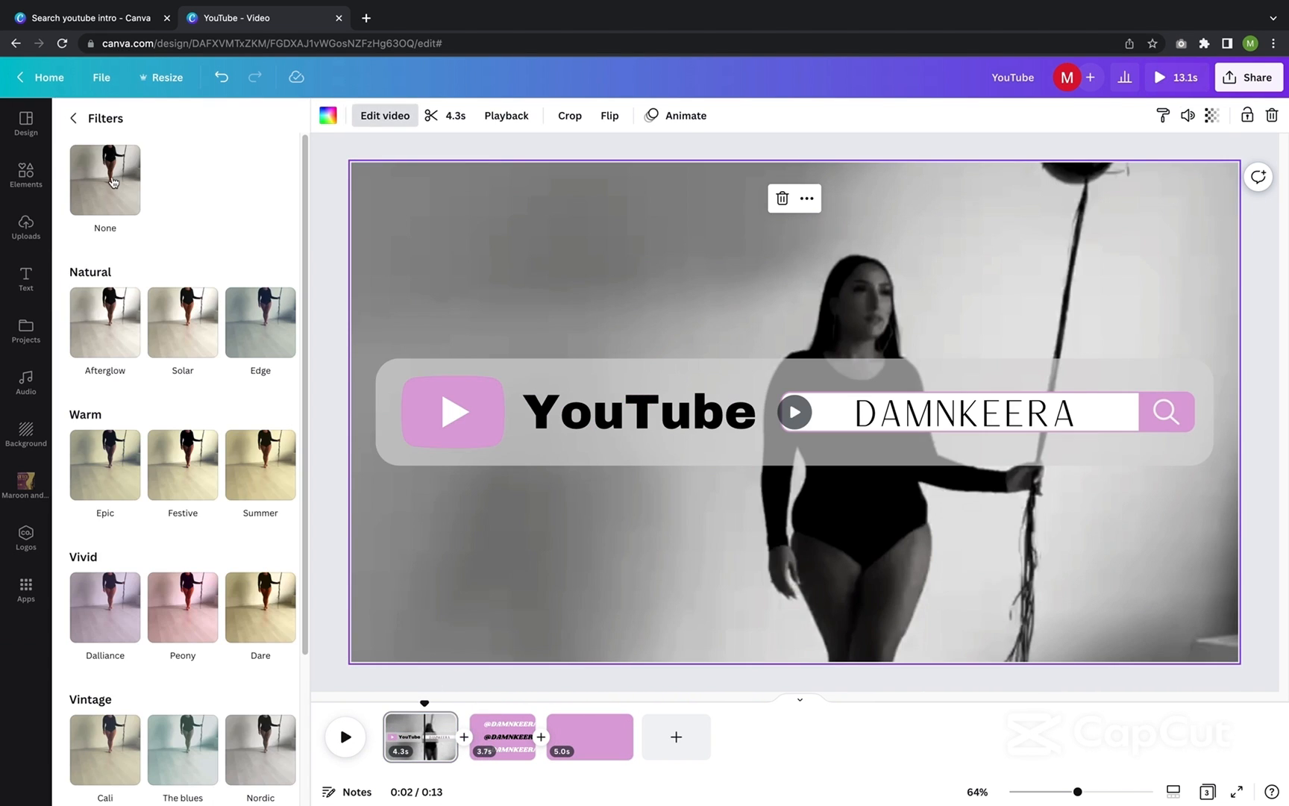
pyautogui.click(251, 492)
pyautogui.scroll(3, 251, 492)
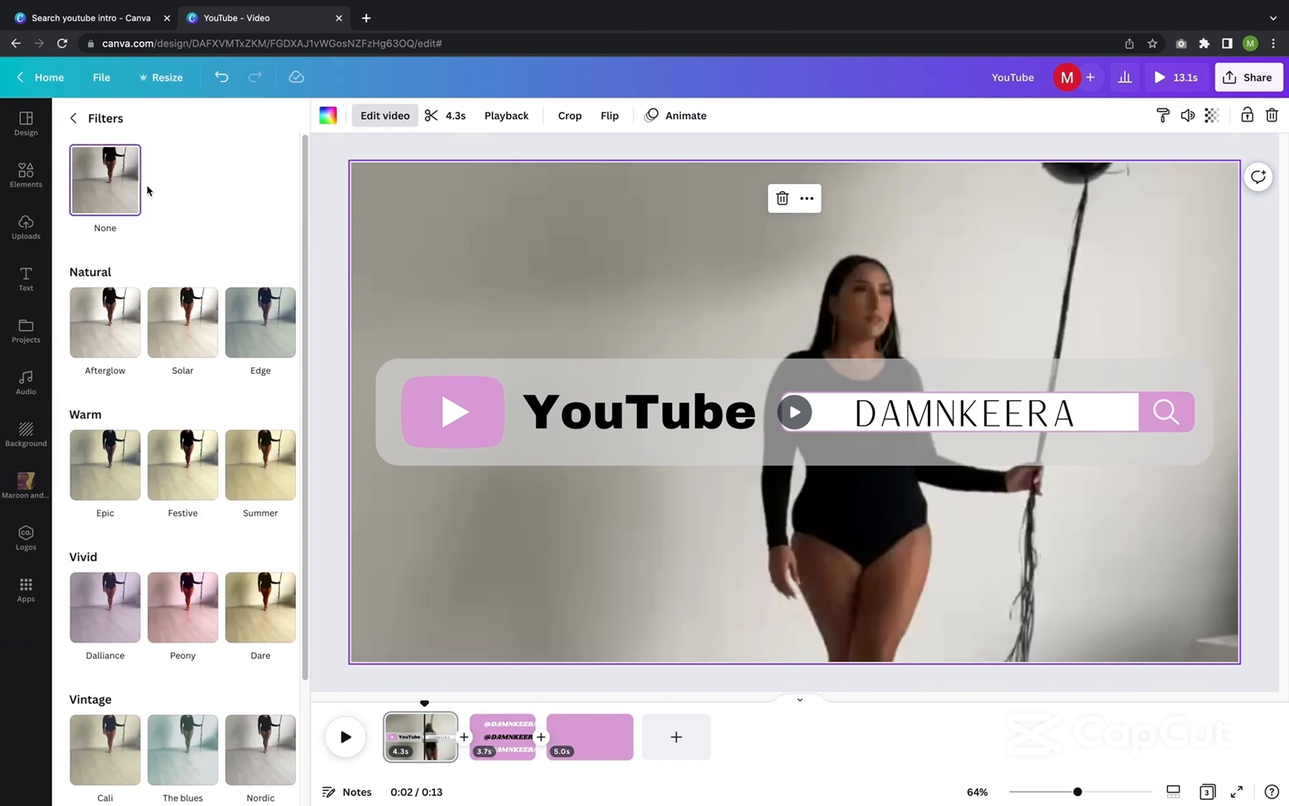
pyautogui.click(73, 118)
pyautogui.click(229, 123)
pyautogui.moveTo(175, 343); pyautogui.dragTo(200, 345)
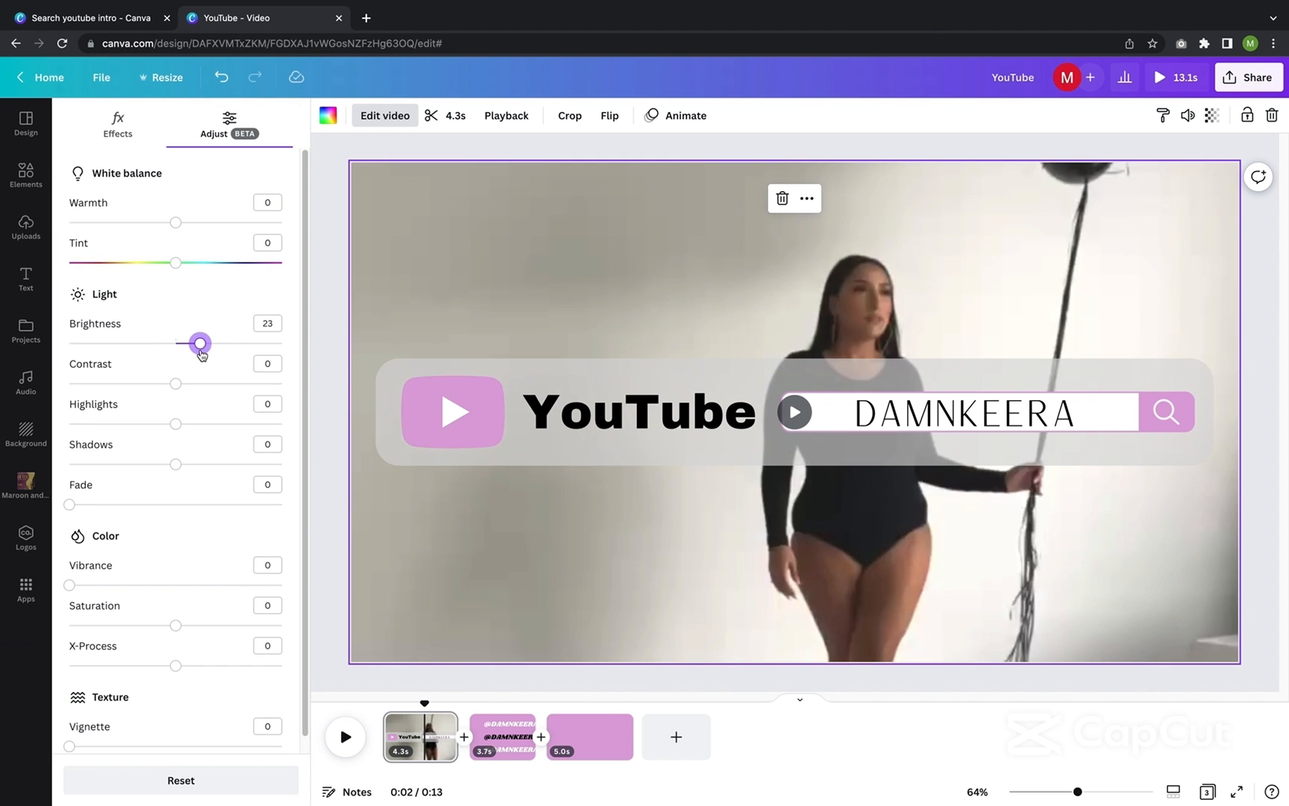
# Step: Shorten the handle page to 2.4 s and the first page to 3.3 s, and preview the sequence
pyautogui.click(345, 735)
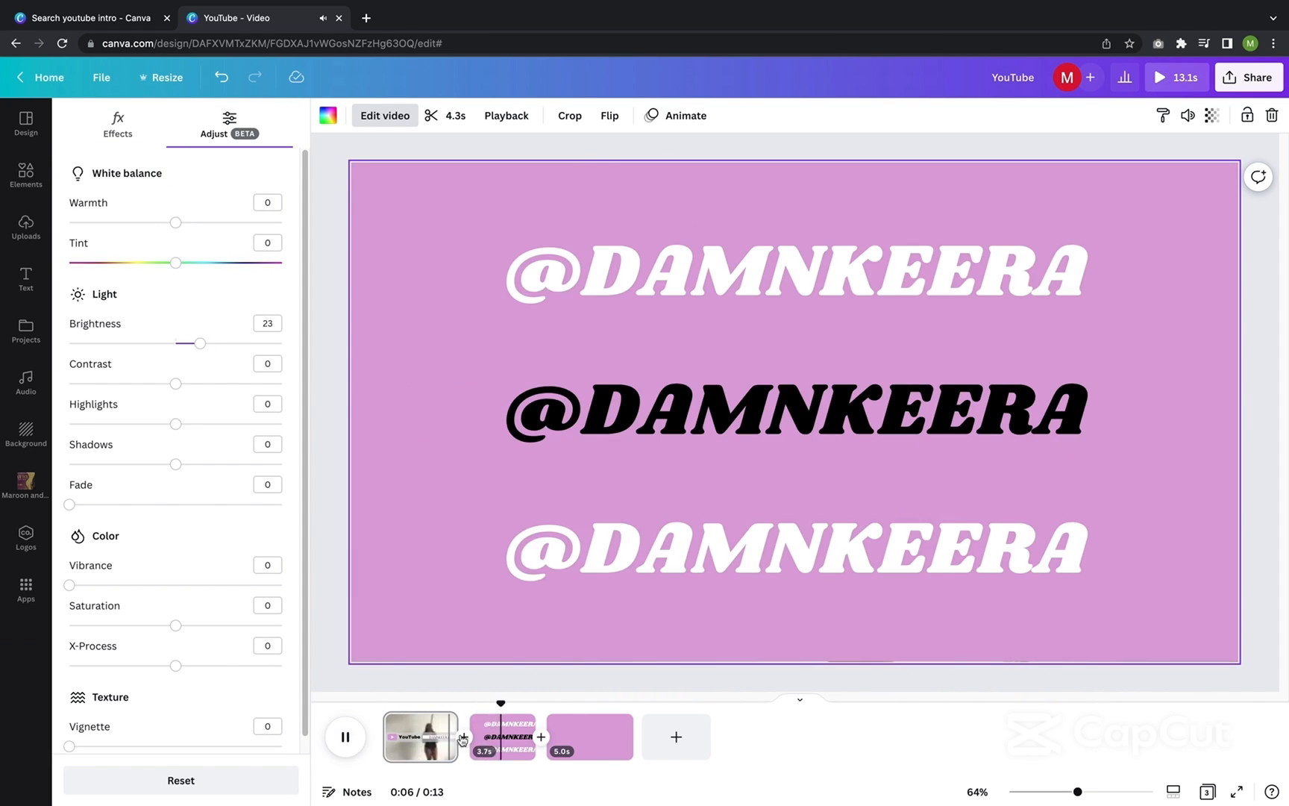
pyautogui.click(489, 737)
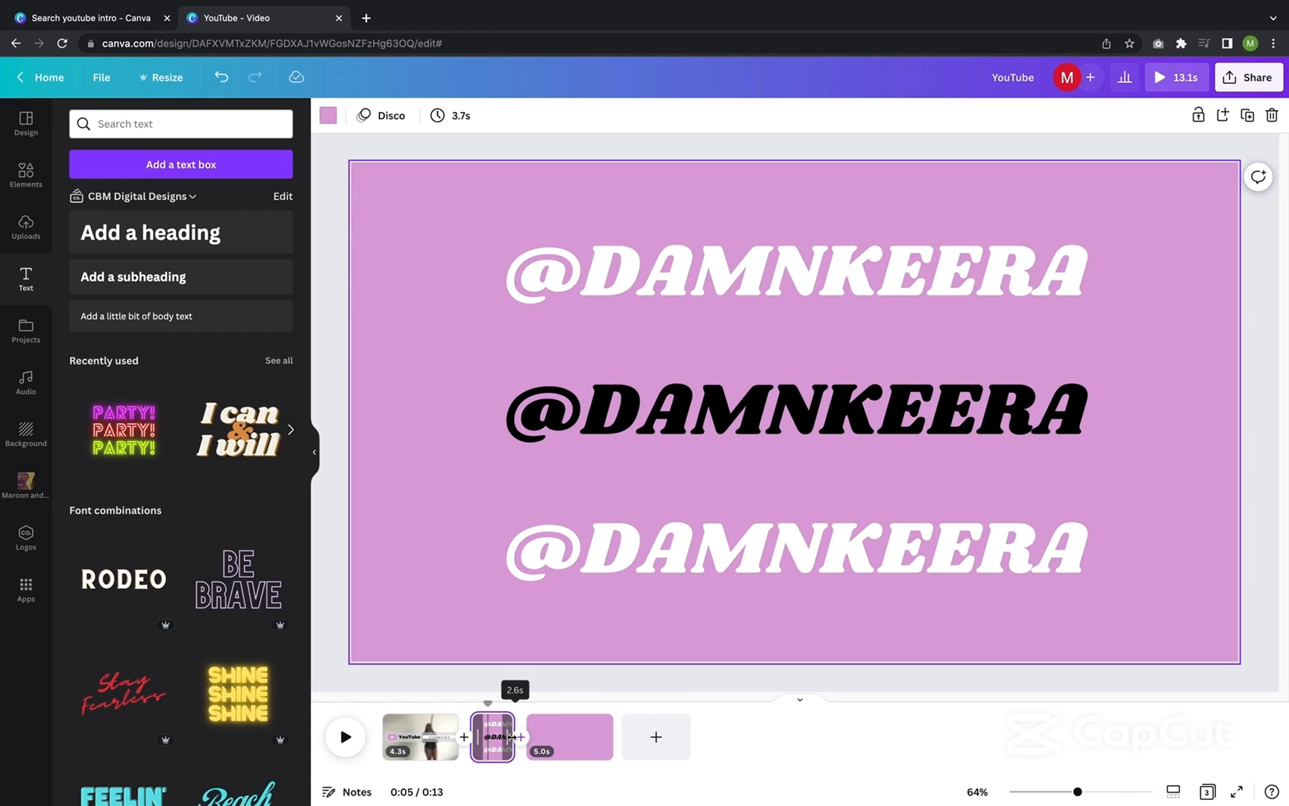
pyautogui.click(442, 759)
pyautogui.moveTo(457, 738); pyautogui.dragTo(439, 748)
pyautogui.click(360, 746)
pyautogui.click(426, 746)
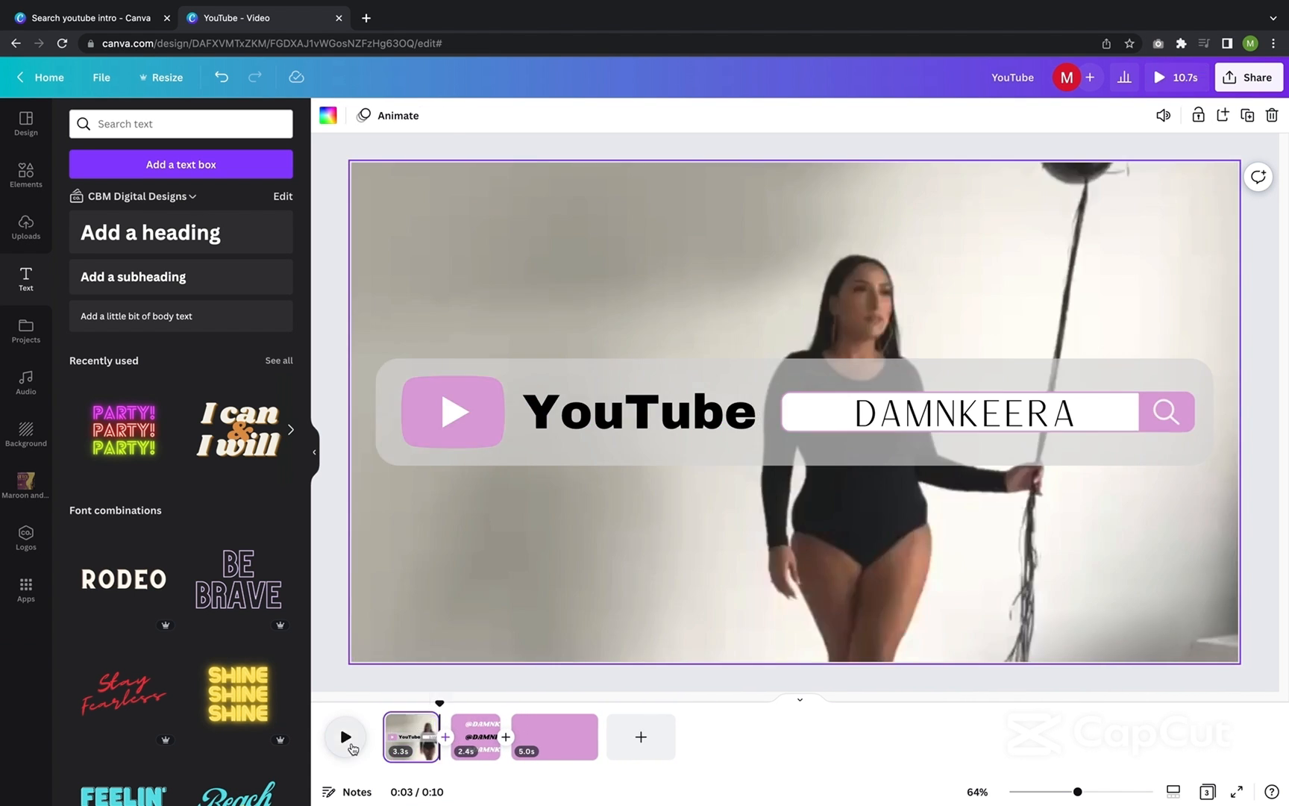
pyautogui.click(352, 746)
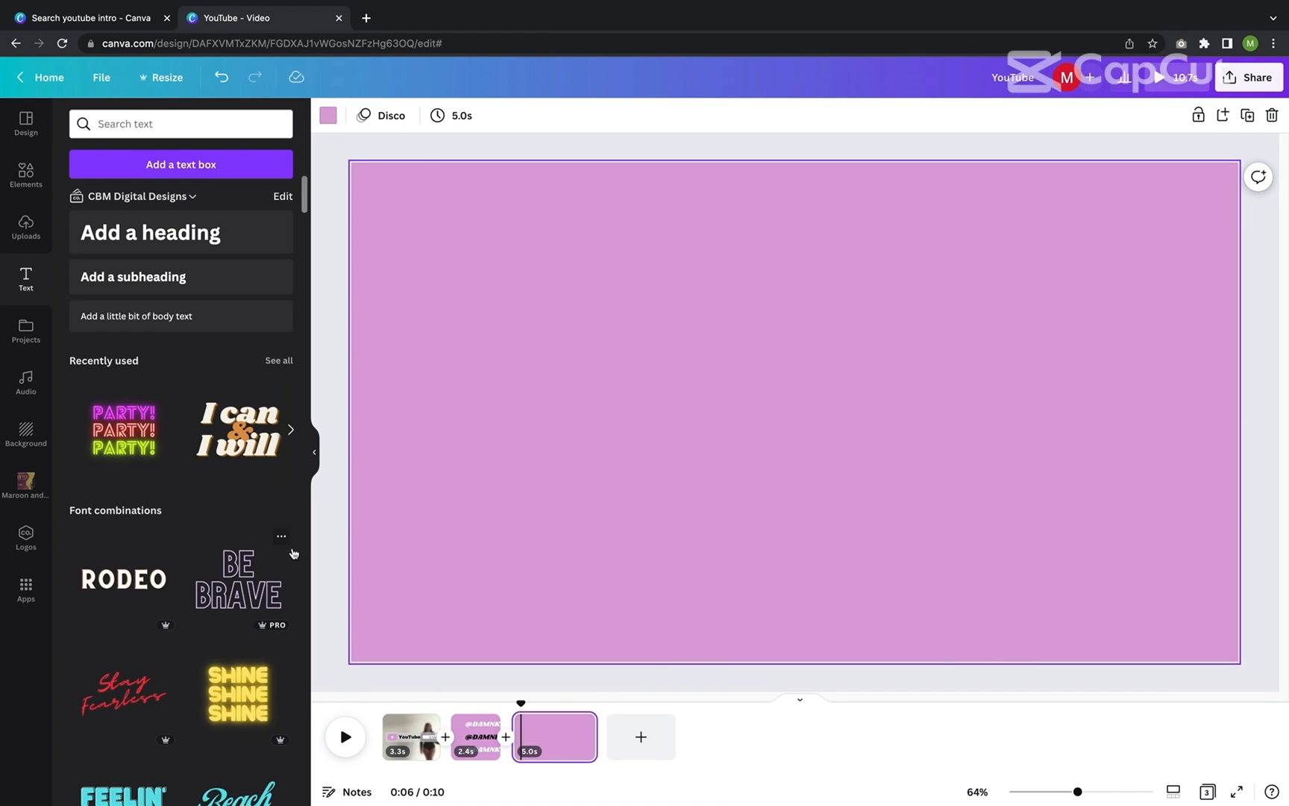
# Step: Insert the uploaded phone recording of the Instagram profile on the third page and open the elements library
pyautogui.click(26, 176)
pyautogui.click(33, 225)
pyautogui.click(158, 307)
pyautogui.click(27, 176)
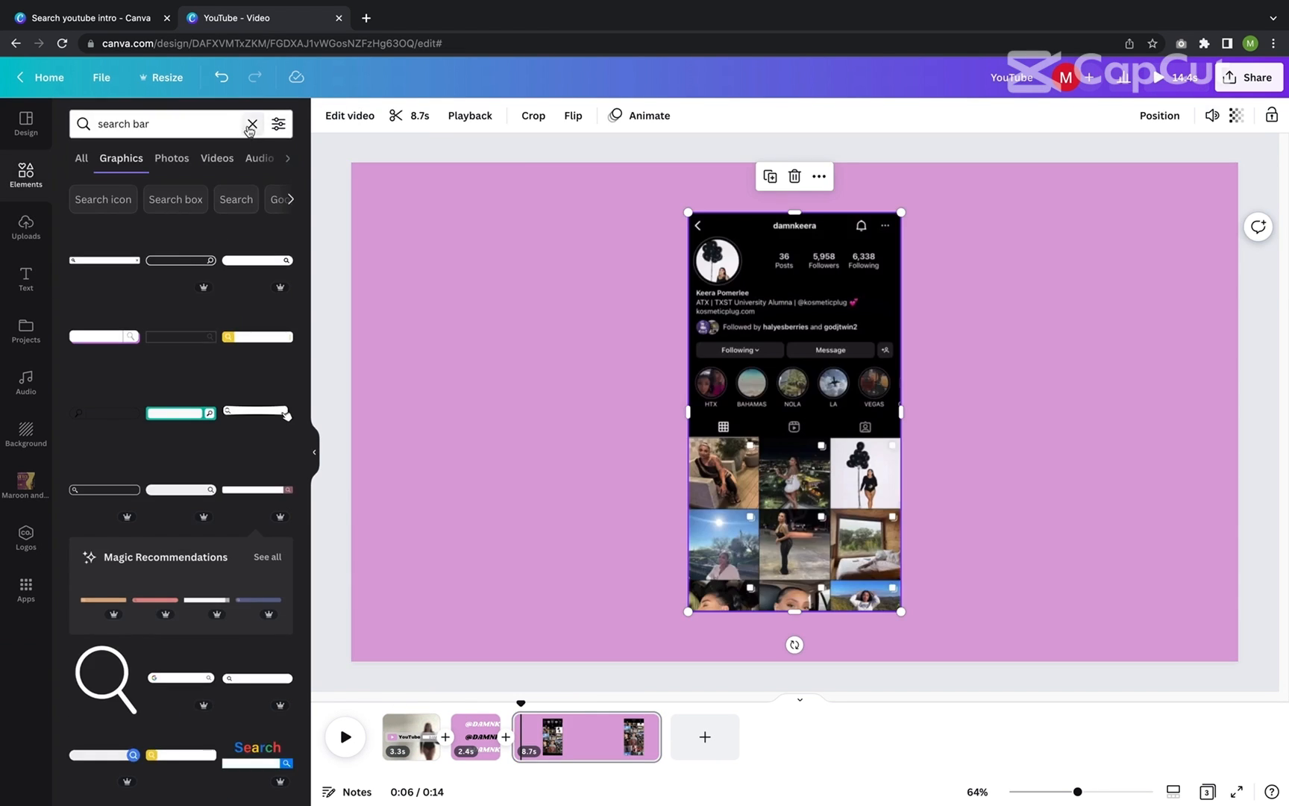
# Step: Clear the search-bar query from the elements library and open the full collection of frames
pyautogui.click(252, 127)
pyautogui.scroll(-12, 250, 503)
pyautogui.click(273, 353)
pyautogui.scroll(-6, 236, 476)
pyautogui.click(118, 521)
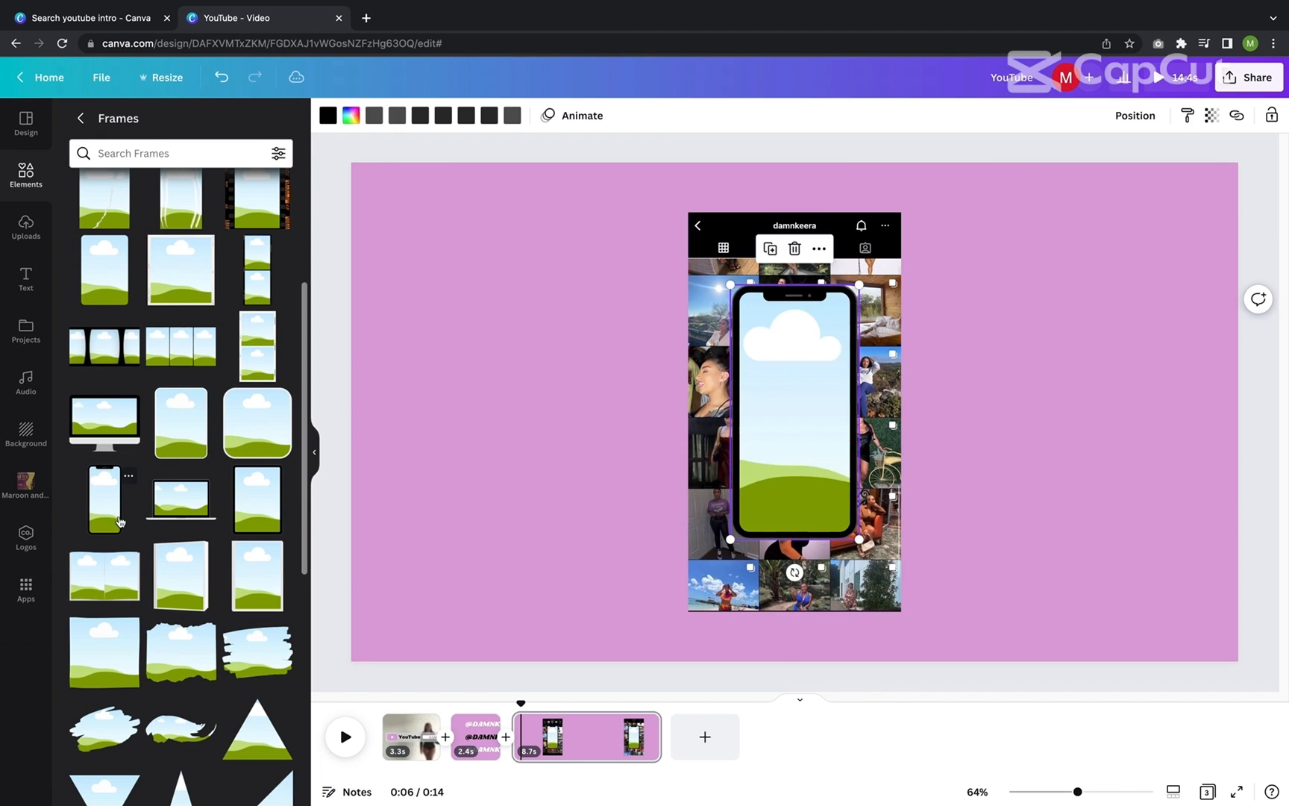
pyautogui.hotkey('ctrl', 'z')
pyautogui.click(261, 503)
pyautogui.moveTo(835, 470); pyautogui.dragTo(607, 460)
pyautogui.click(566, 240)
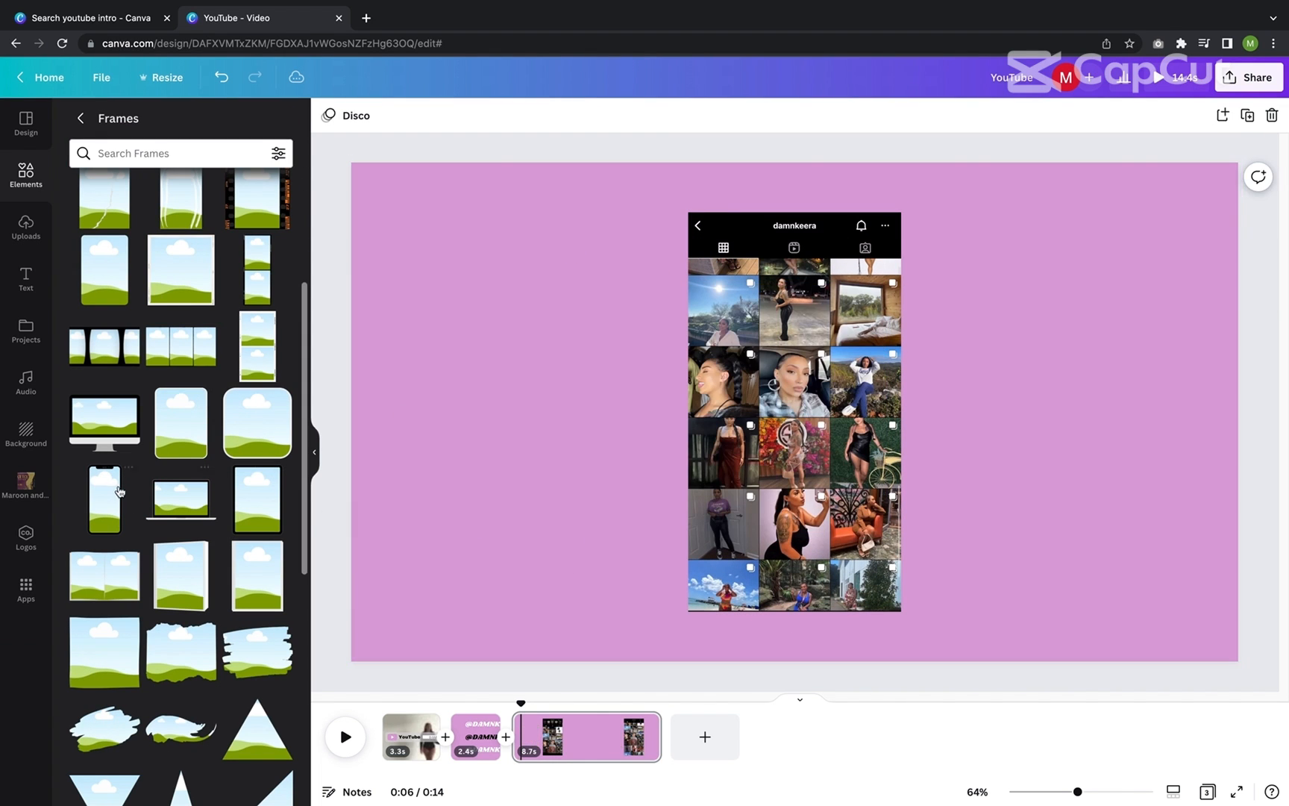
# Step: Insert a phone frame on the third page, fill it with the Instagram profile recording, and enlarge it to nearly the page's height
pyautogui.click(118, 496)
pyautogui.moveTo(794, 421); pyautogui.dragTo(511, 408)
pyautogui.moveTo(511, 409); pyautogui.dragTo(728, 378)
pyautogui.moveTo(800, 494); pyautogui.dragTo(864, 622)
pyautogui.moveTo(791, 461); pyautogui.dragTo(779, 432)
pyautogui.moveTo(852, 593); pyautogui.dragTo(871, 629)
pyautogui.moveTo(791, 447); pyautogui.dragTo(801, 420)
# Step: Trim the third page to 3.3 s and preview the video
pyautogui.click(952, 485)
pyautogui.click(608, 745)
pyautogui.moveTo(659, 749); pyautogui.dragTo(570, 749)
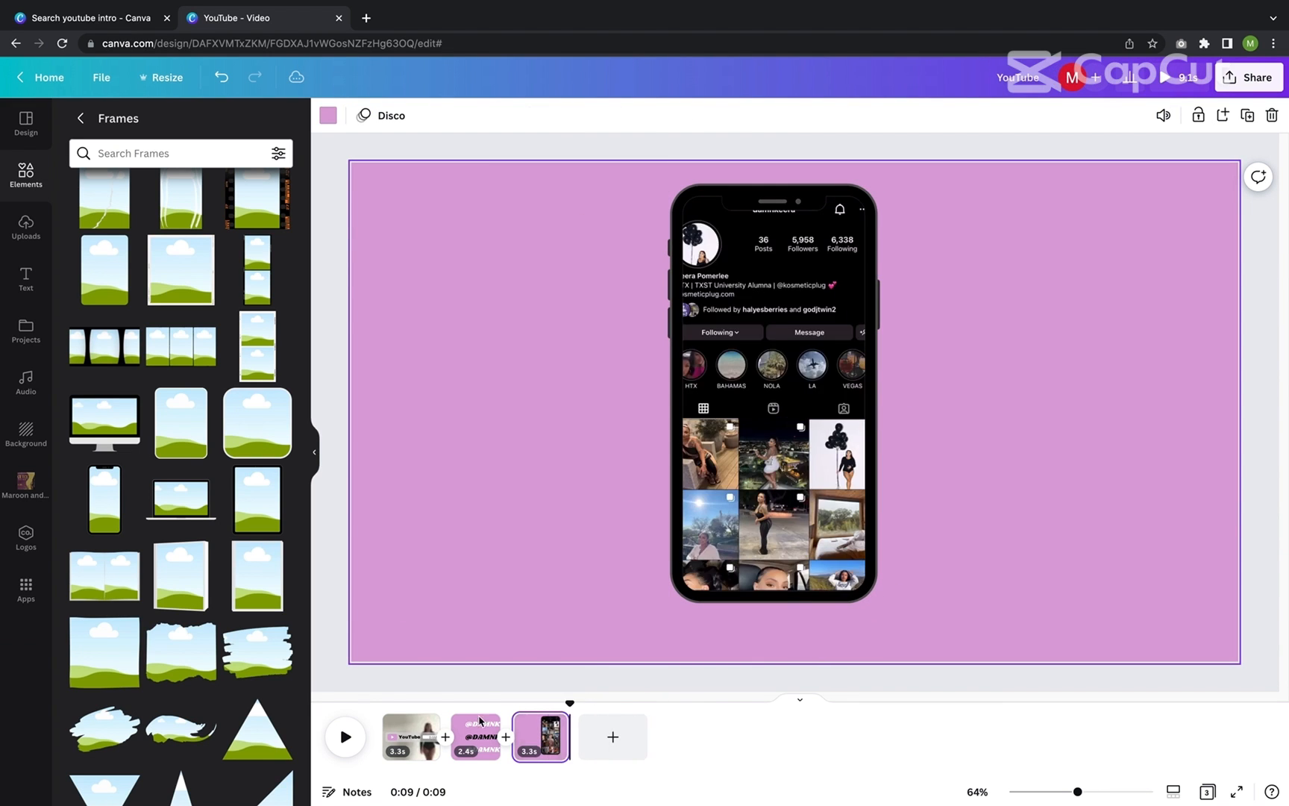
pyautogui.press('space')
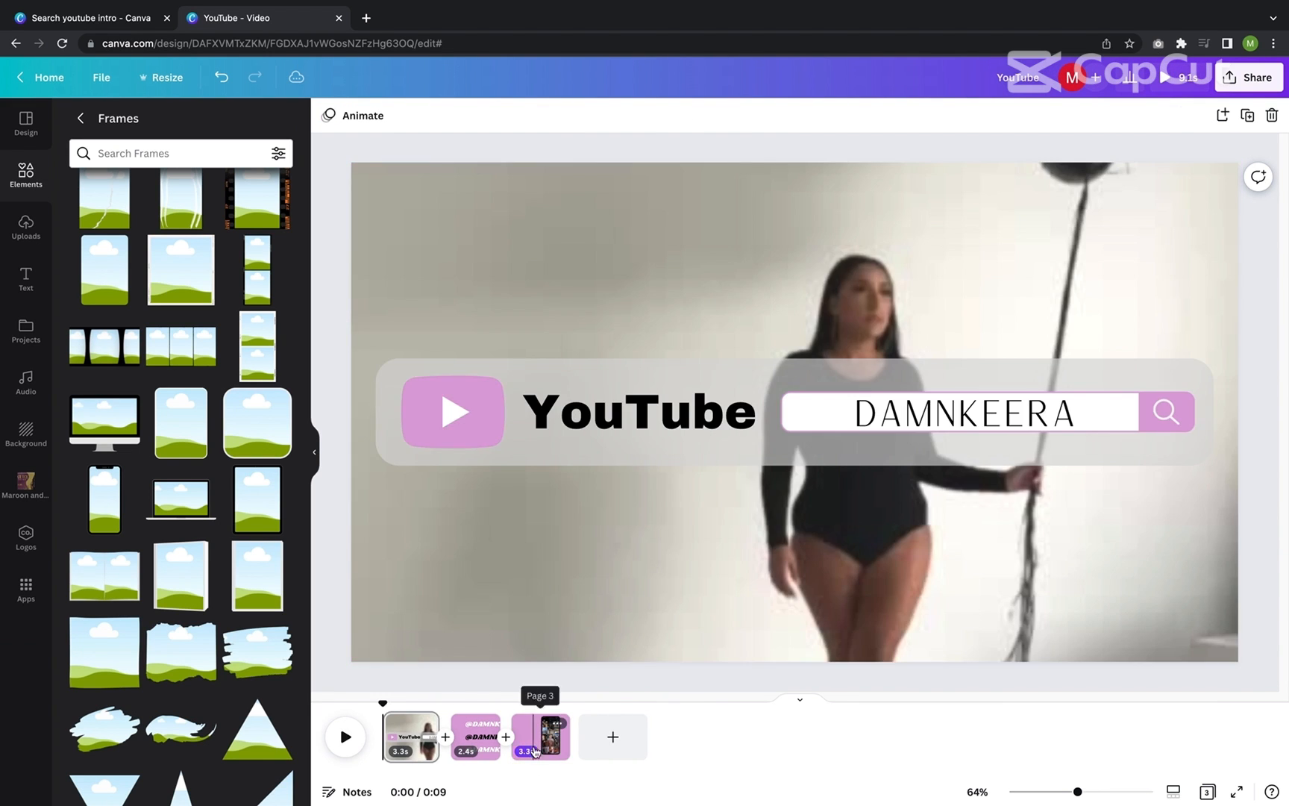
# Step: Move the phone with the Instagram recording to the centre of the third page
pyautogui.click(534, 746)
pyautogui.click(789, 478)
pyautogui.moveTo(790, 479); pyautogui.dragTo(811, 487)
pyautogui.click(536, 450)
# Step: Search graphics for instagram and place the white outlined logo, about 164 by 164, in the third page's upper-left area
pyautogui.click(80, 118)
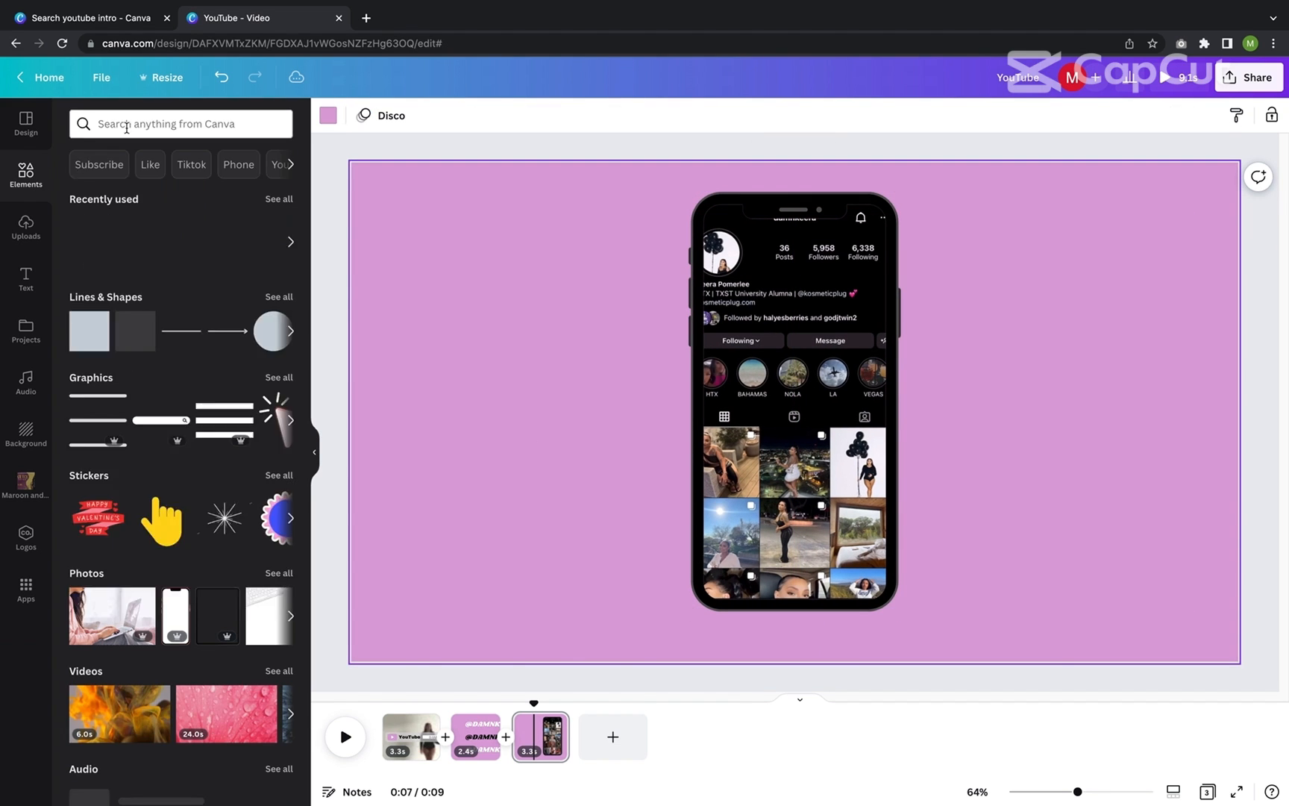
pyautogui.click(141, 124)
pyautogui.write('INST')
pyautogui.click(193, 190)
pyautogui.click(269, 238)
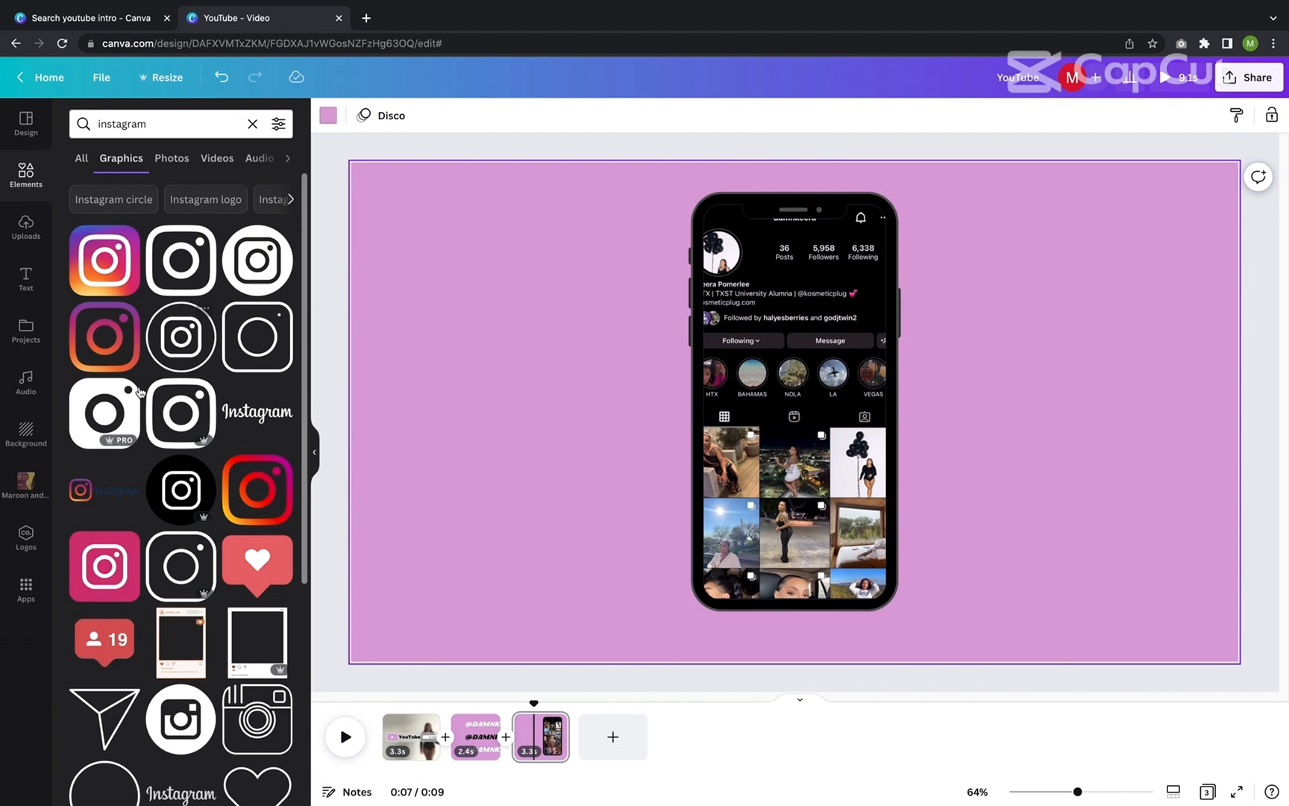
pyautogui.click(258, 336)
pyautogui.moveTo(795, 414); pyautogui.dragTo(475, 361)
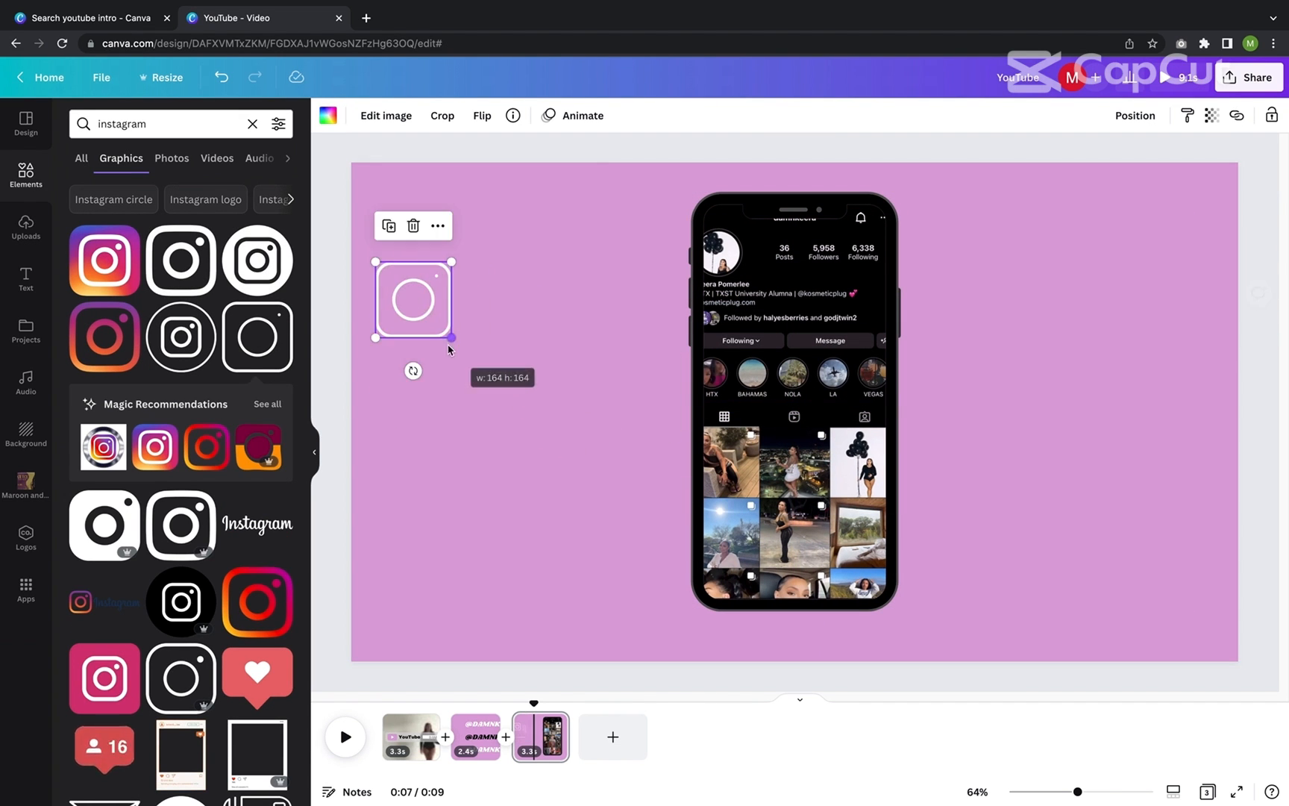
pyautogui.scroll(-8, 210, 489)
pyautogui.click(181, 470)
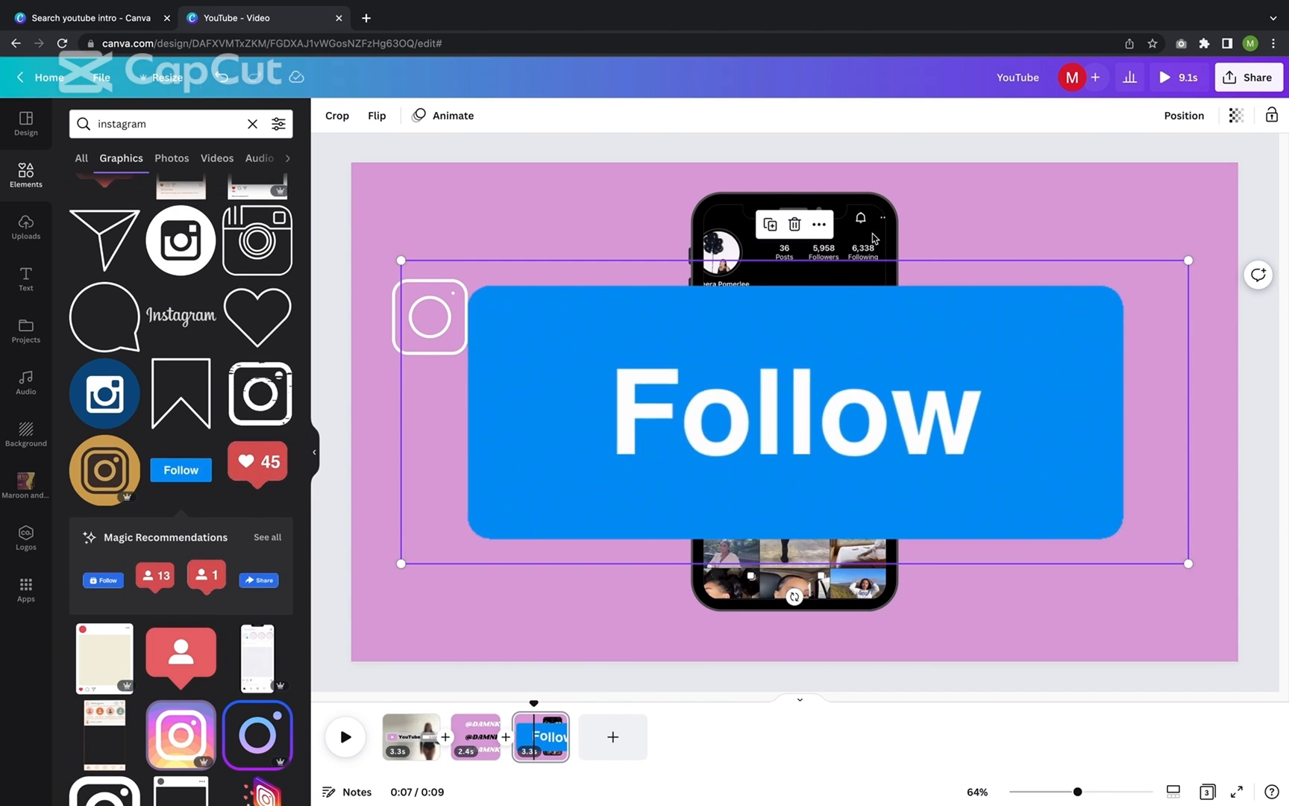
pyautogui.press('Delete')
# Step: Shift the phone left of the page centre and insert the white Instagram post template graphic showing 100k views
pyautogui.scroll(-2, 173, 640)
pyautogui.scroll(-11, 227, 607)
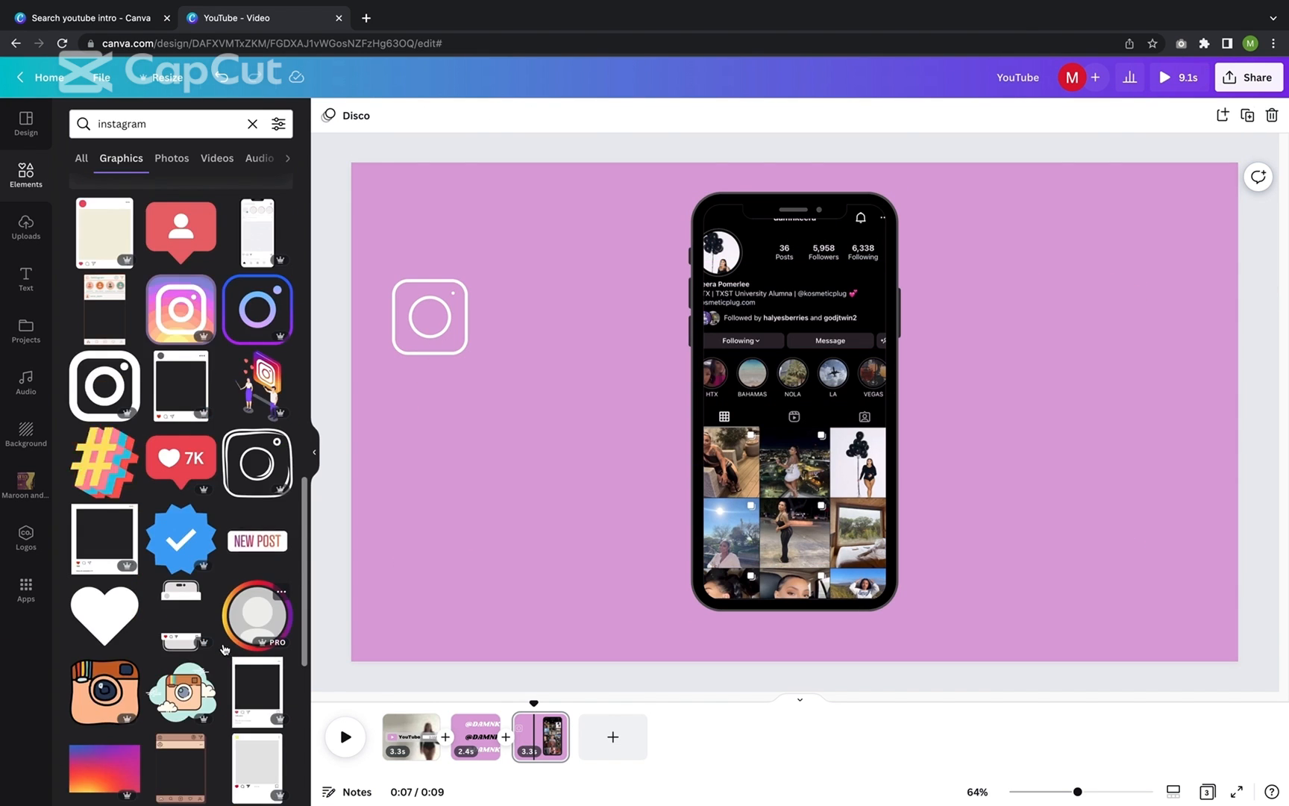
pyautogui.moveTo(851, 396); pyautogui.dragTo(690, 385)
pyautogui.click(258, 584)
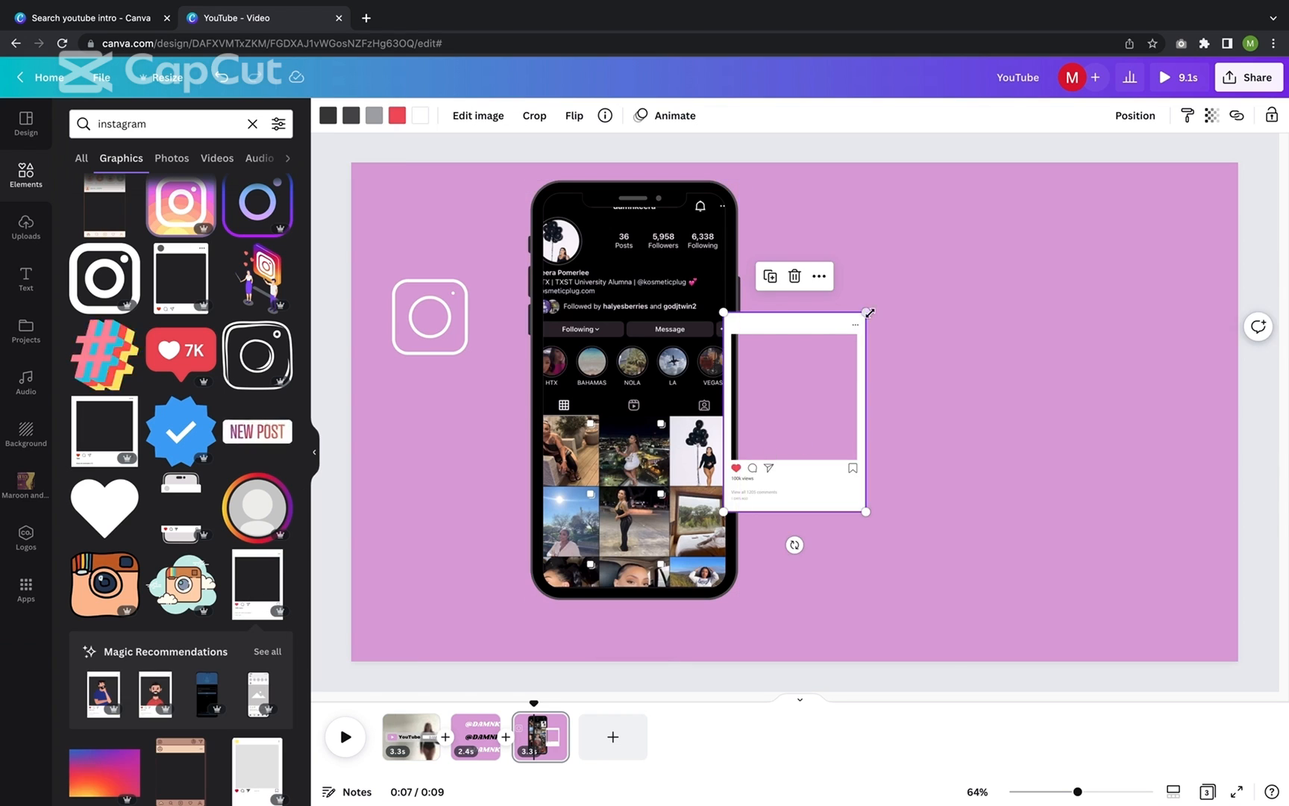
# Step: Enlarge the Instagram post graphic, place it to the right of the phone and tilt it slightly clockwise
pyautogui.moveTo(866, 313); pyautogui.dragTo(969, 170)
pyautogui.moveTo(925, 477); pyautogui.dragTo(1067, 556)
pyautogui.moveTo(981, 487); pyautogui.dragTo(1046, 523)
pyautogui.moveTo(661, 453)
pyautogui.mouseDown()
pyautogui.moveTo(693, 456)
pyautogui.moveTo(670, 453)
pyautogui.mouseUp()
pyautogui.moveTo(946, 501); pyautogui.dragTo(868, 490)
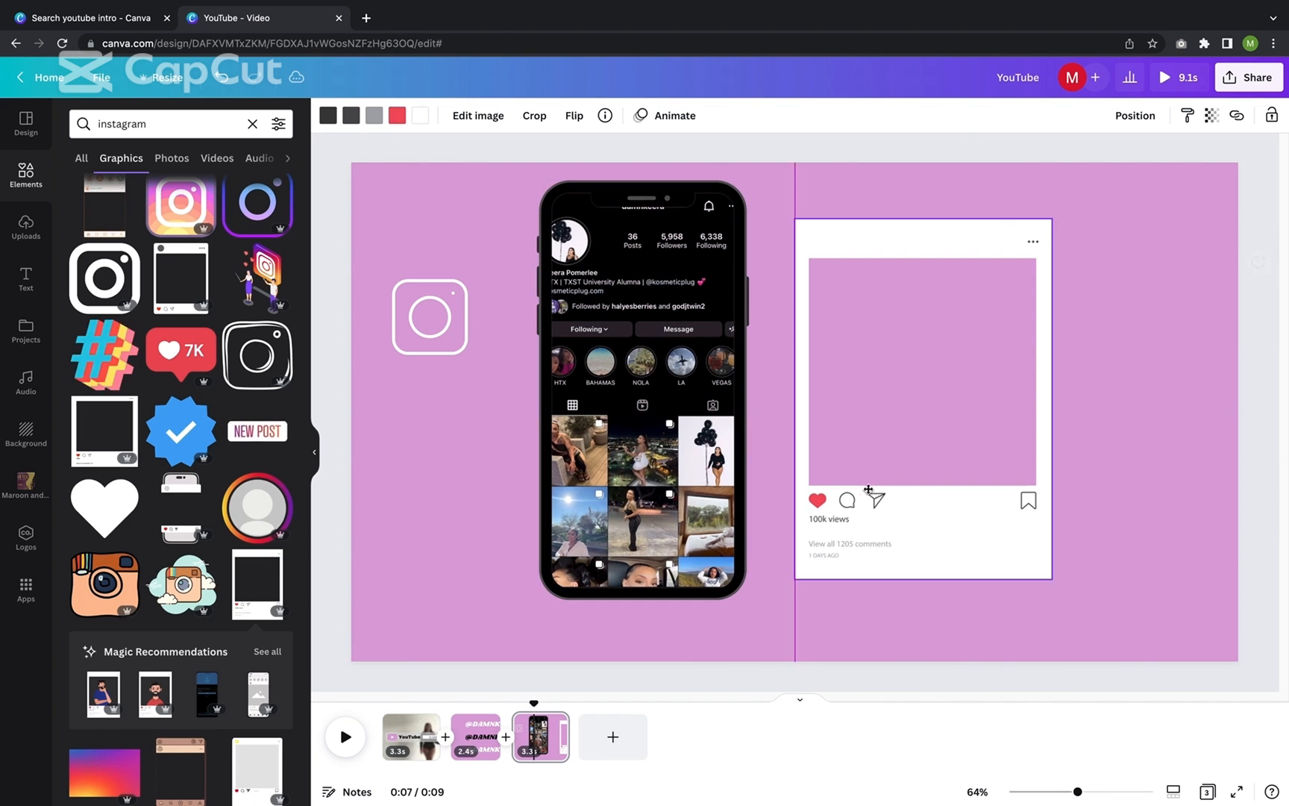
pyautogui.moveTo(927, 619); pyautogui.dragTo(984, 615)
pyautogui.scroll(-20, 228, 531)
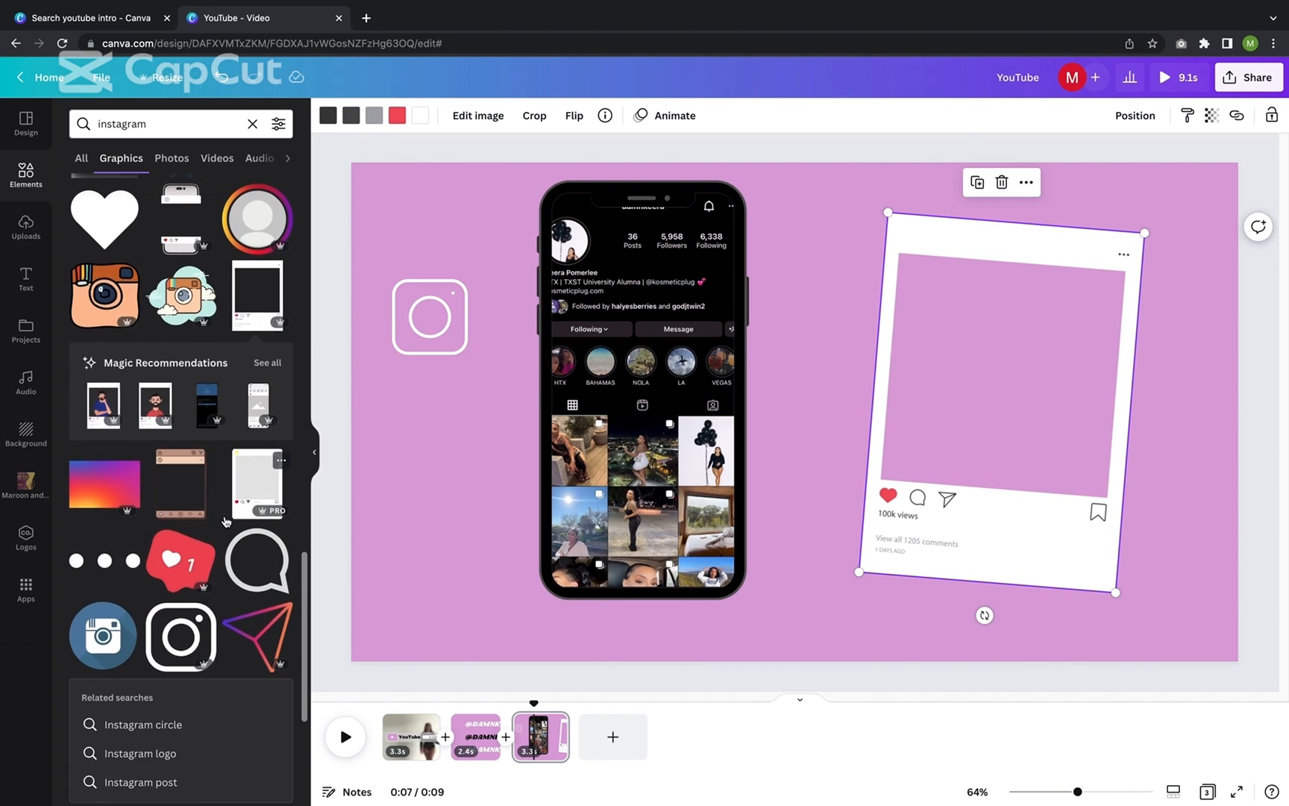
pyautogui.scroll(-10, 228, 531)
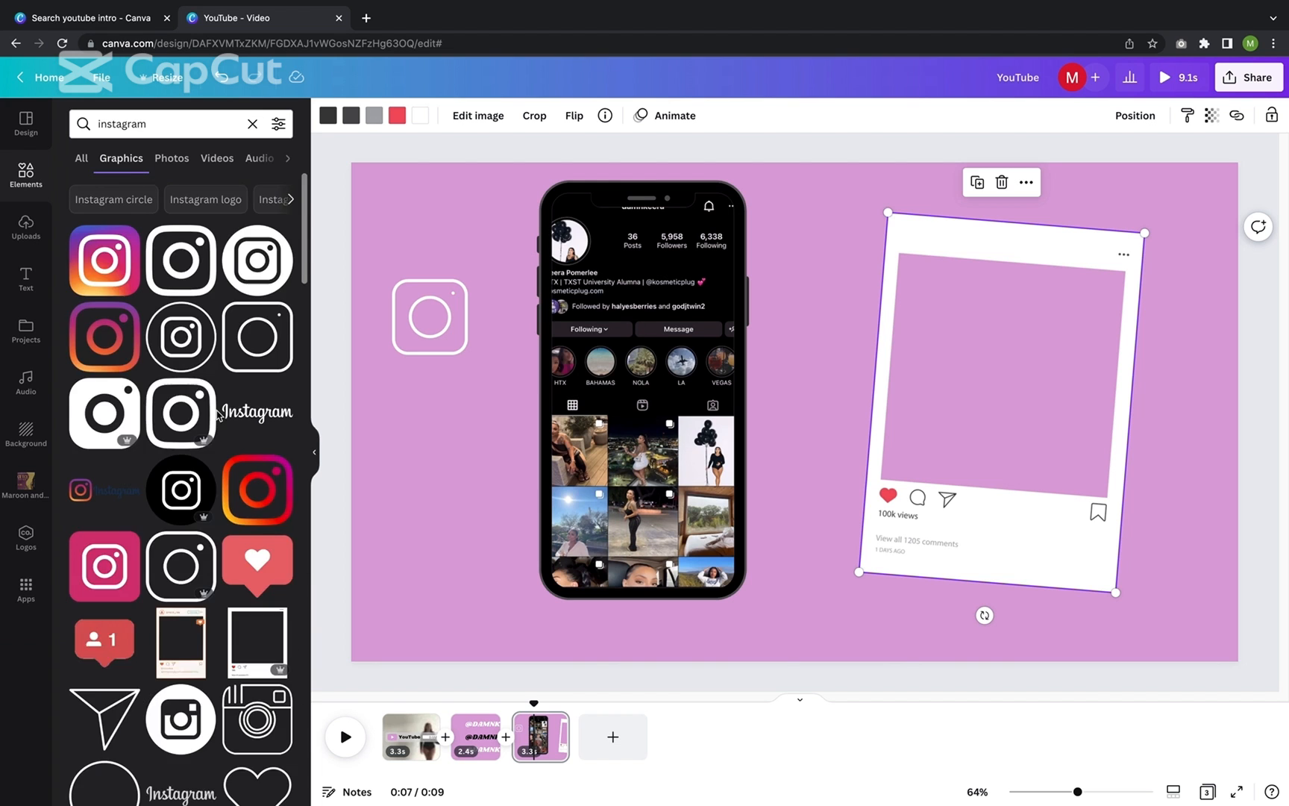
pyautogui.click(256, 492)
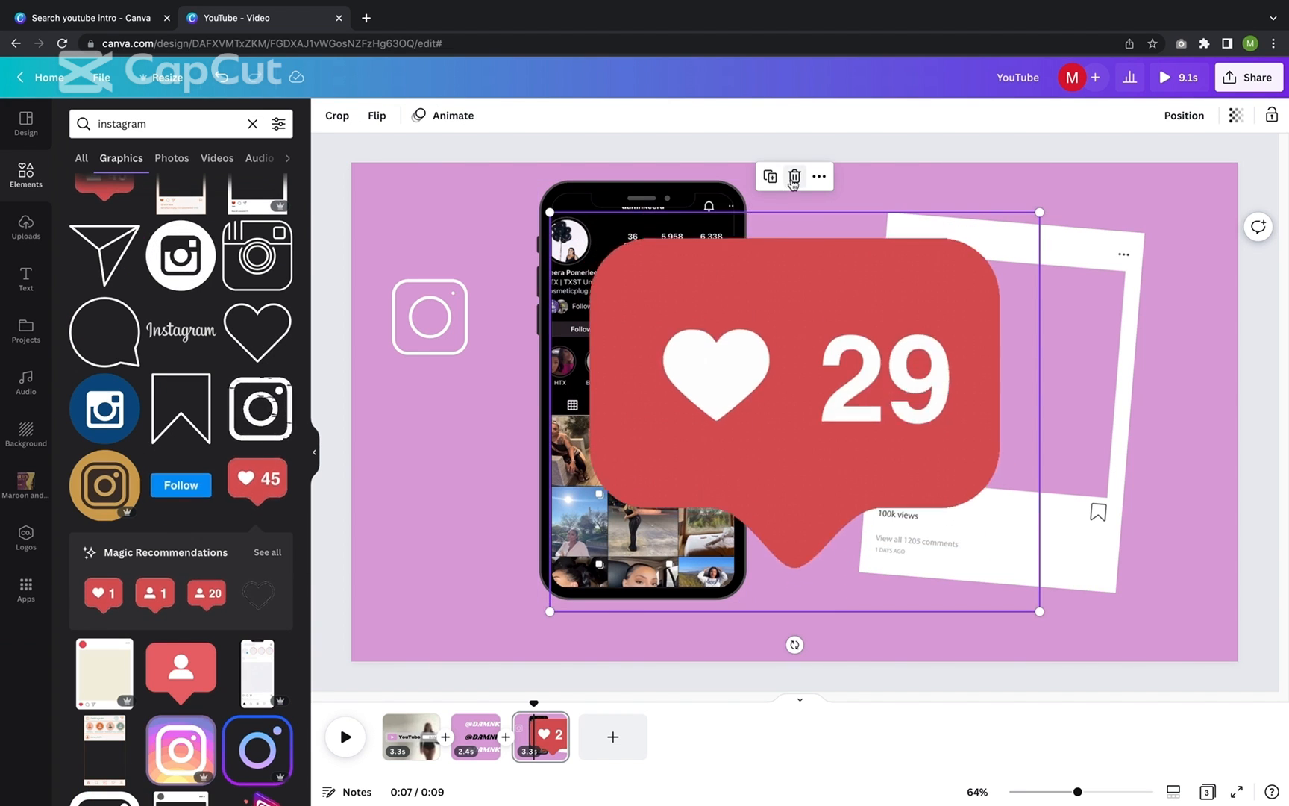
pyautogui.click(793, 179)
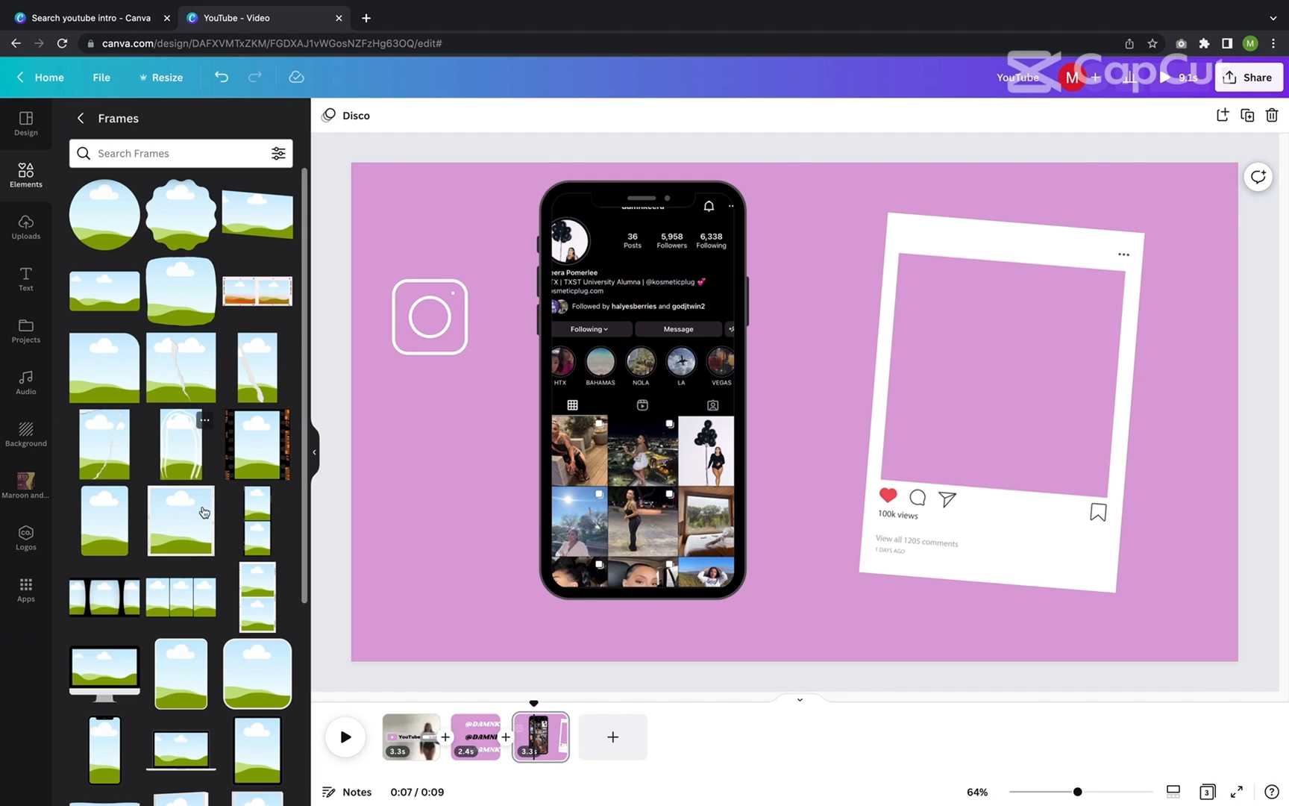
pyautogui.moveTo(203, 512); pyautogui.dragTo(742, 280)
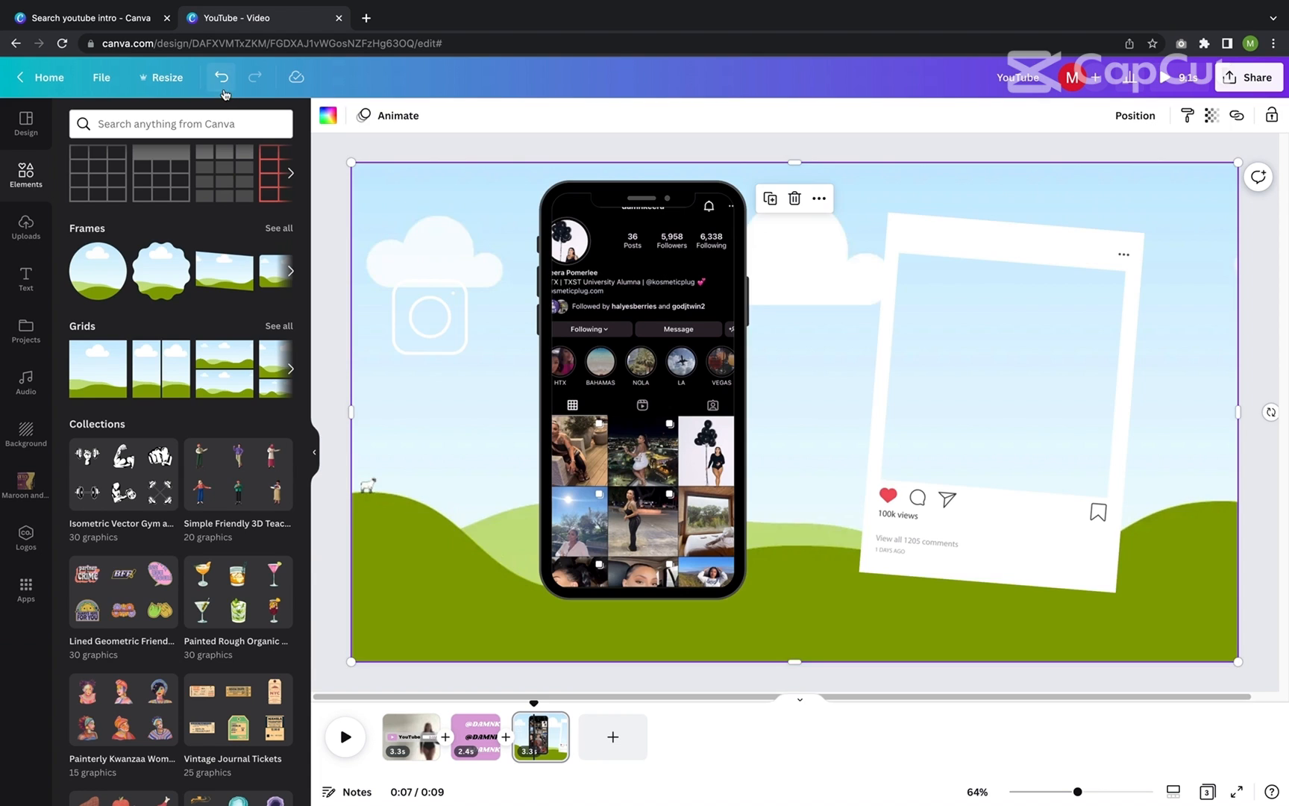
pyautogui.click(222, 79)
pyautogui.scroll(-1, 211, 417)
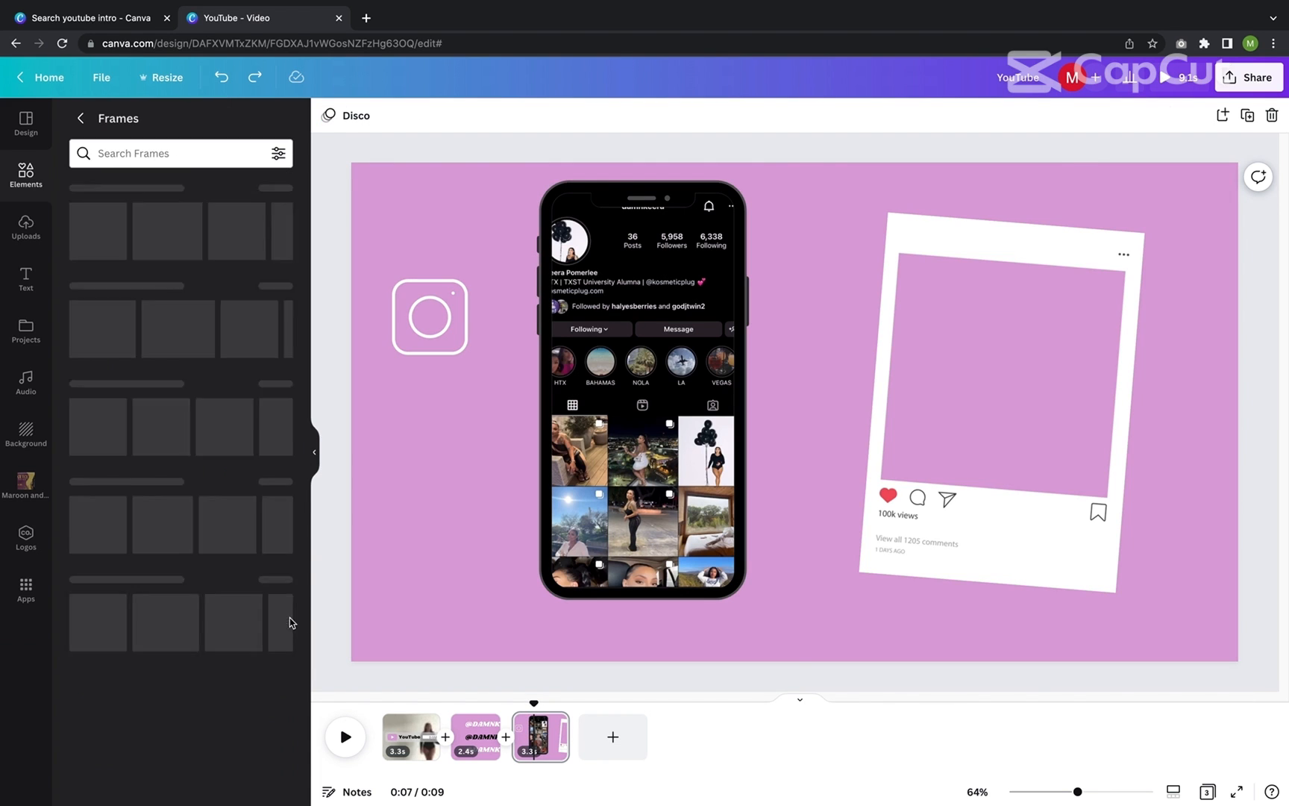
# Step: Look through the uploaded images and videos and the computer's Downloads and Recents folders for a photo to use
pyautogui.scroll(10, 174, 456)
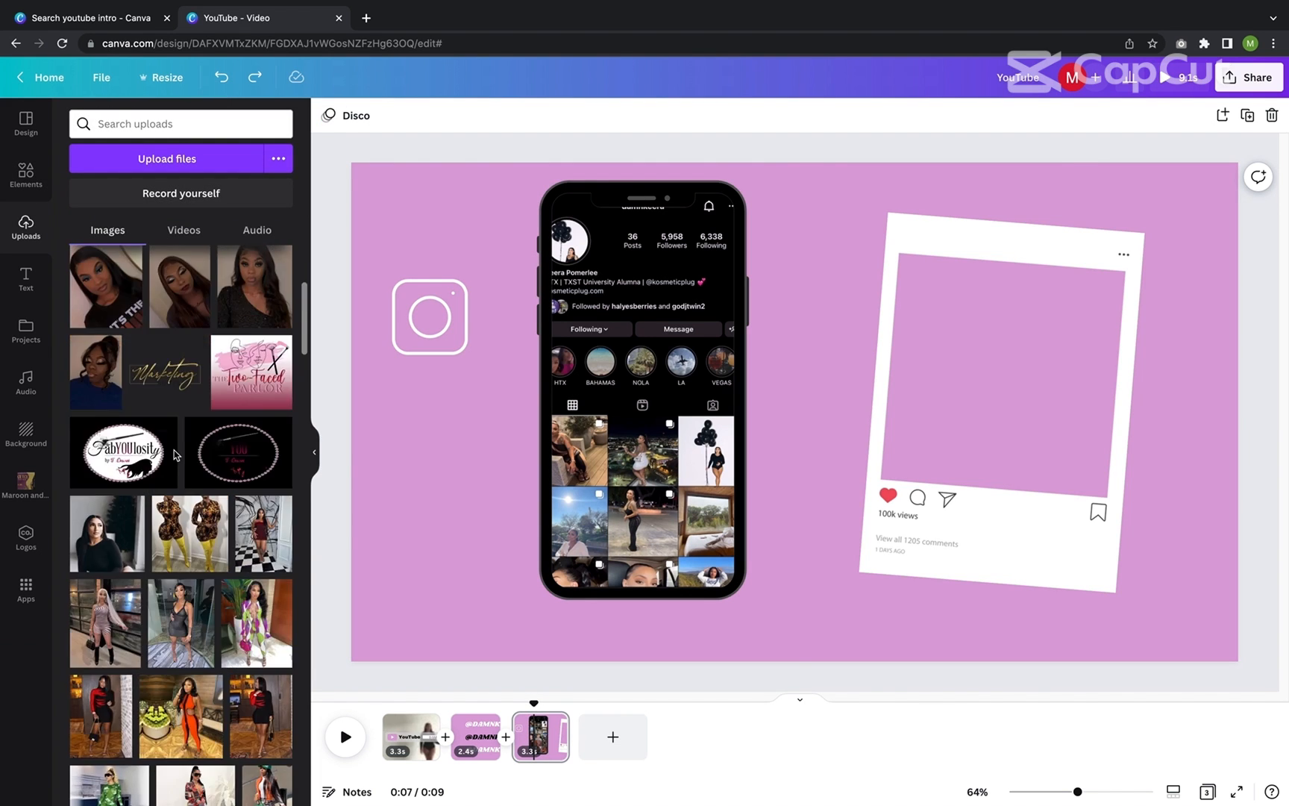
pyautogui.scroll(-10, 175, 457)
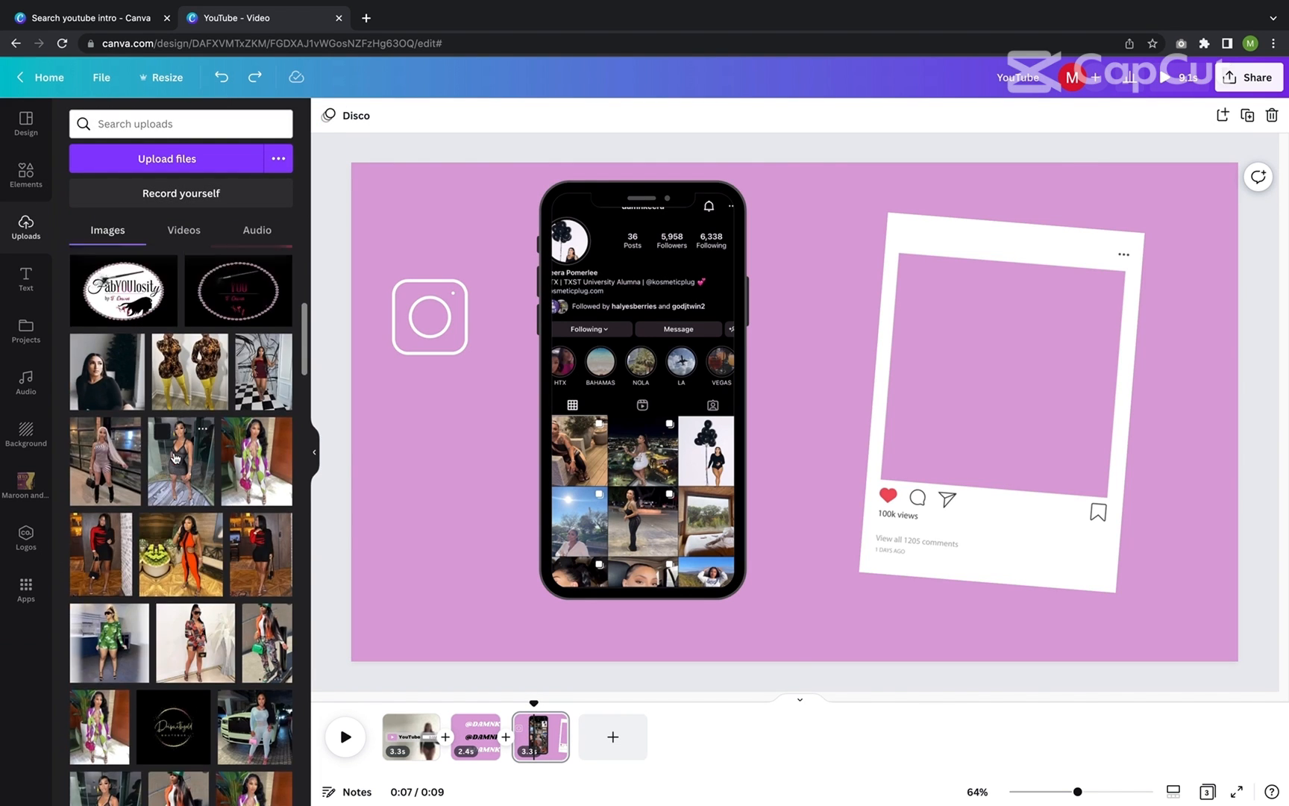
pyautogui.scroll(10, 174, 456)
pyautogui.click(158, 236)
pyautogui.click(22, 195)
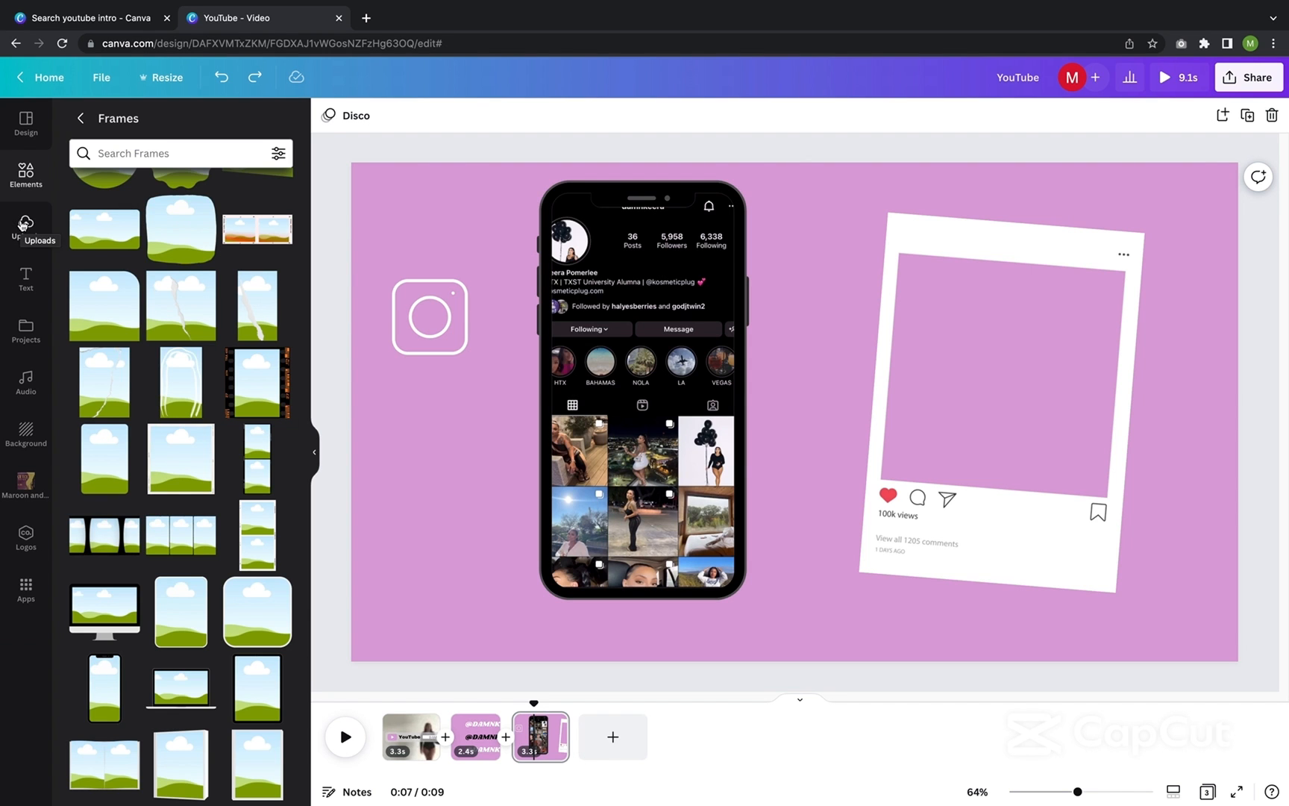
pyautogui.click(24, 224)
pyautogui.click(166, 159)
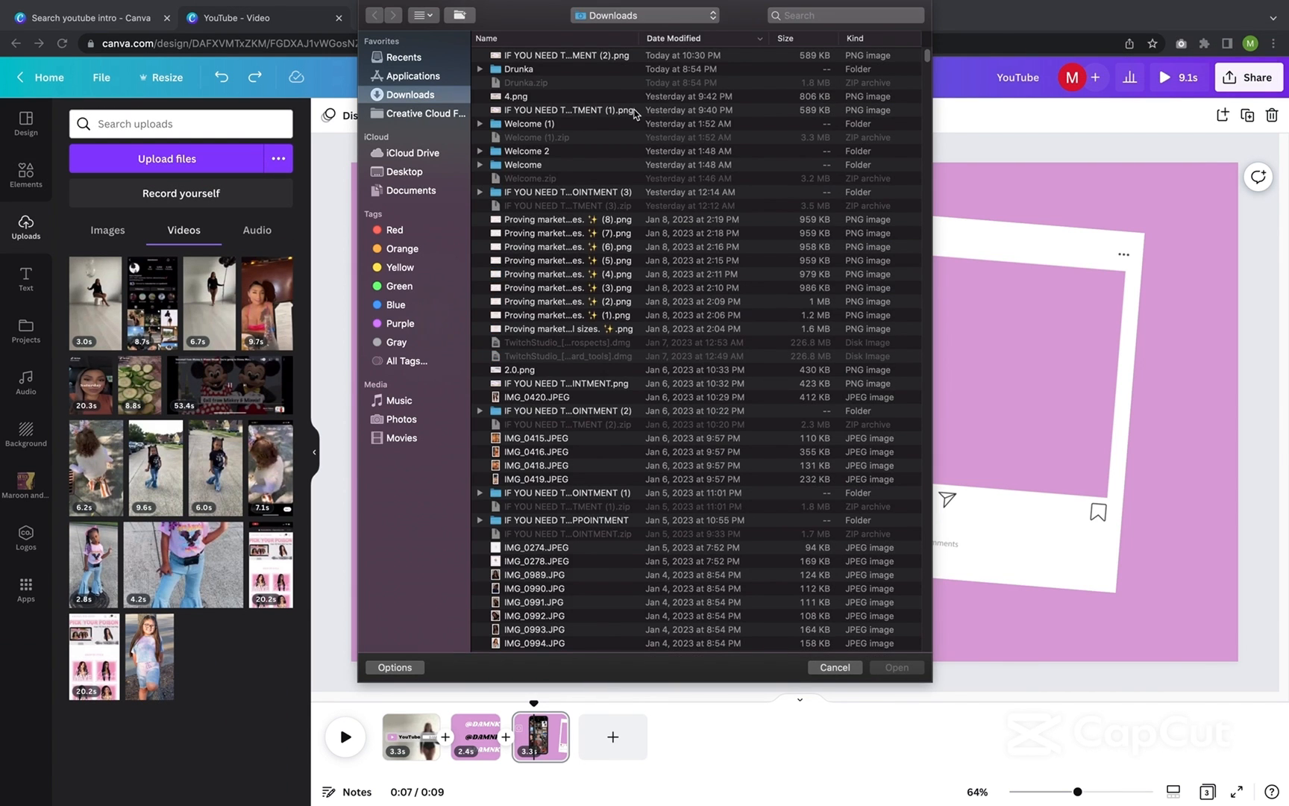
pyautogui.click(841, 671)
pyautogui.click(108, 230)
pyautogui.click(179, 155)
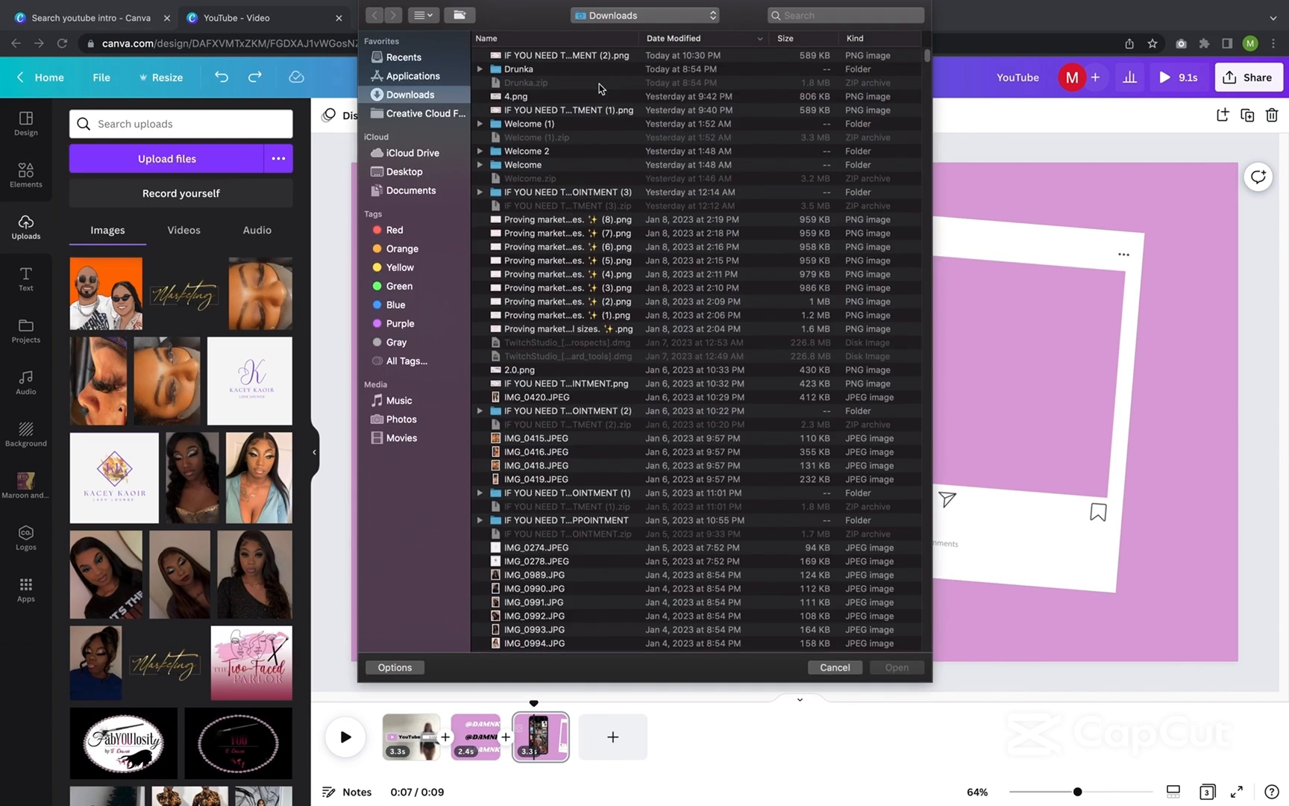
pyautogui.click(403, 58)
pyautogui.click(410, 95)
pyautogui.click(836, 672)
# Step: Add a fourth page and insert the uploaded portrait of the woman in a black top on its left half
pyautogui.click(613, 736)
pyautogui.scroll(-5, 155, 478)
pyautogui.click(142, 470)
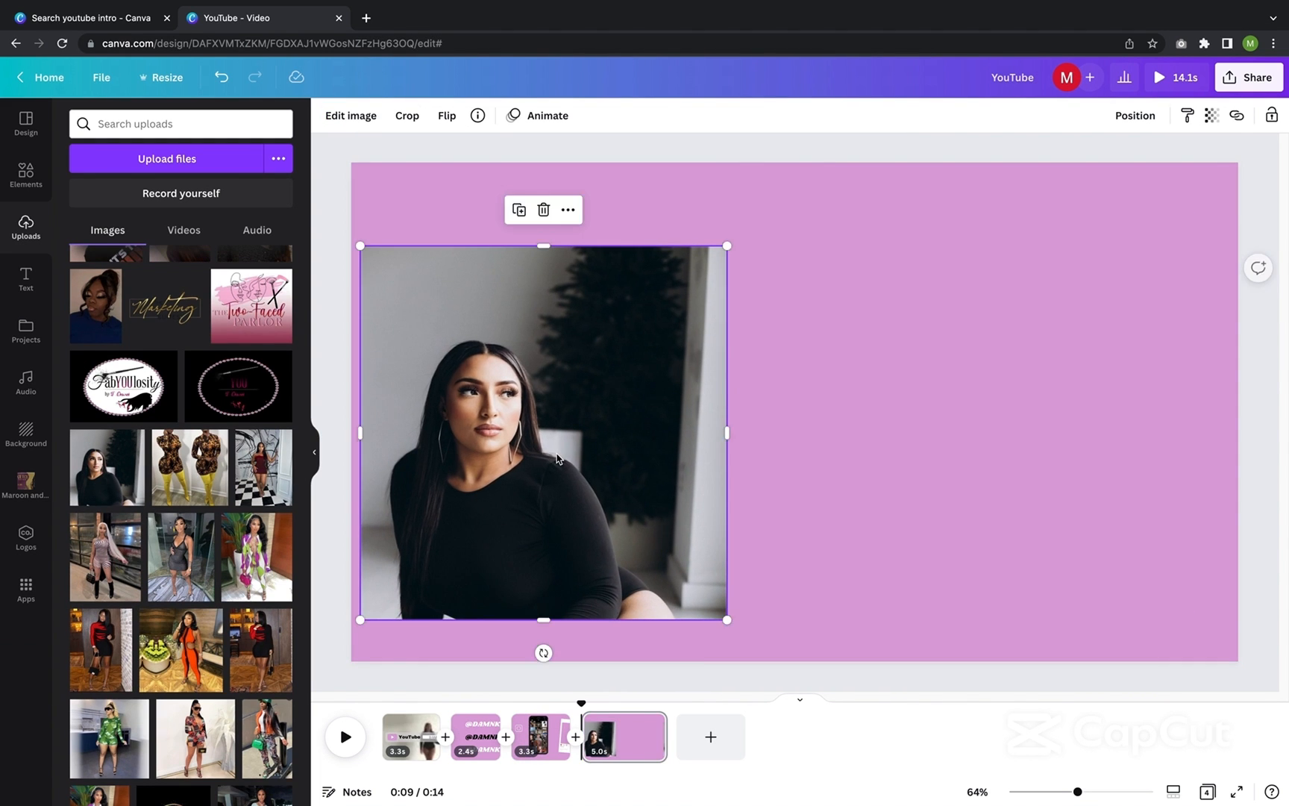
# Step: Remove the background from the portrait on the fourth page and apply the edit
pyautogui.click(349, 116)
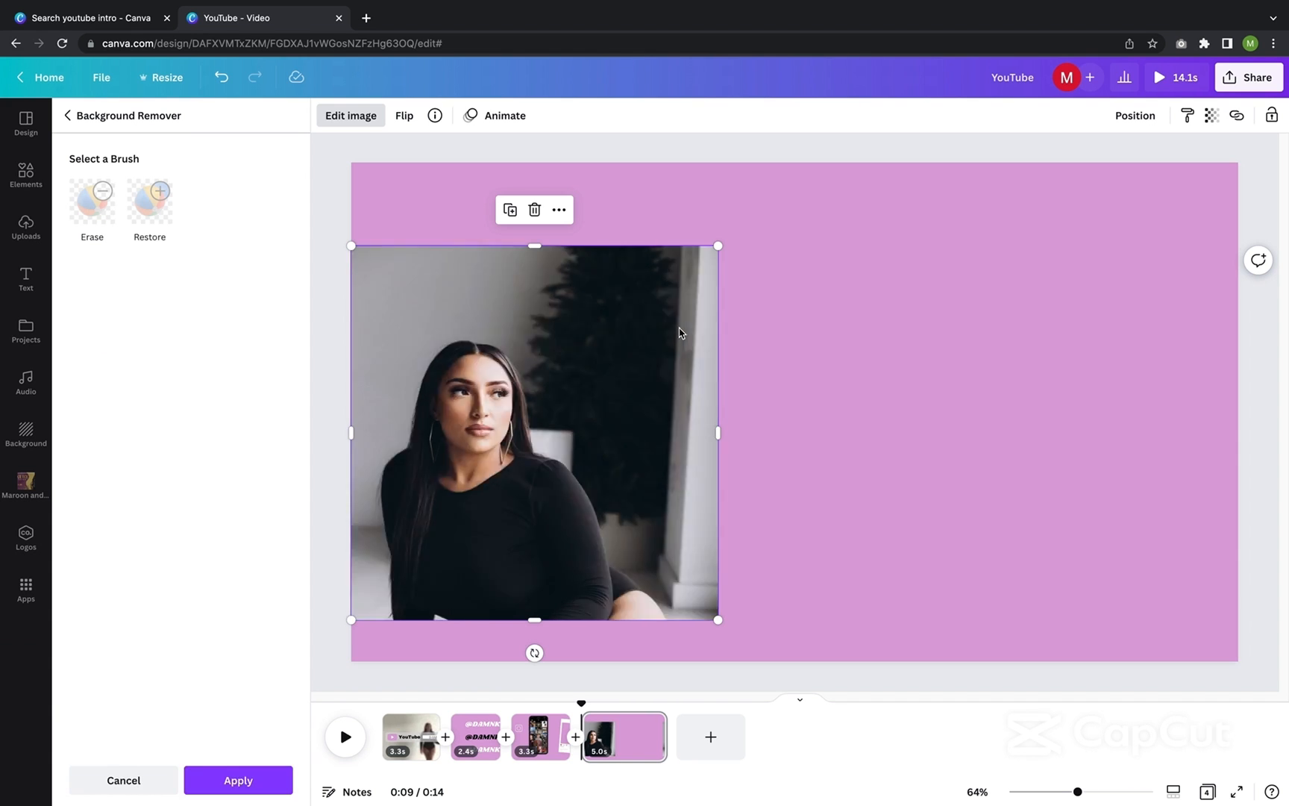
pyautogui.click(238, 780)
pyautogui.click(501, 535)
pyautogui.click(42, 32)
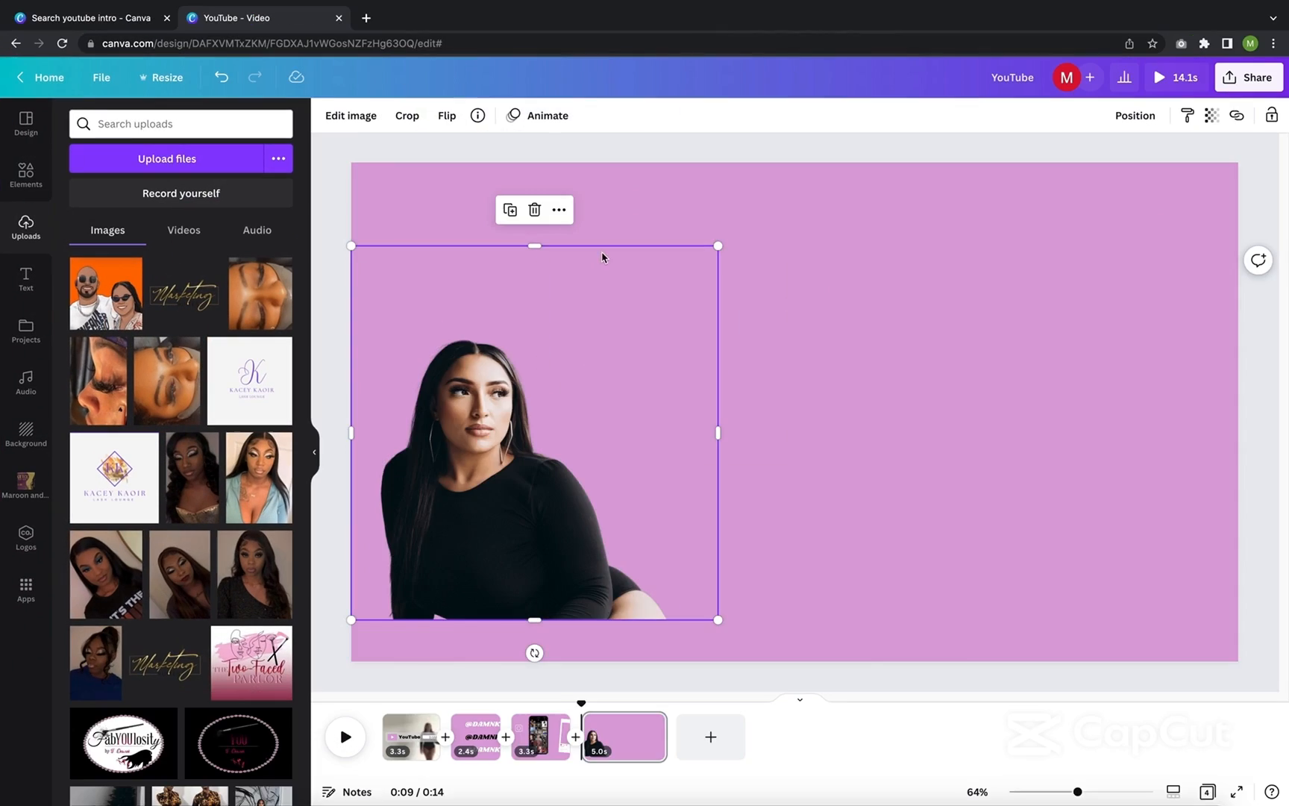
# Step: Return to the third page and check the Downloads folder for a new photo to upload for the post graphic
pyautogui.click(540, 737)
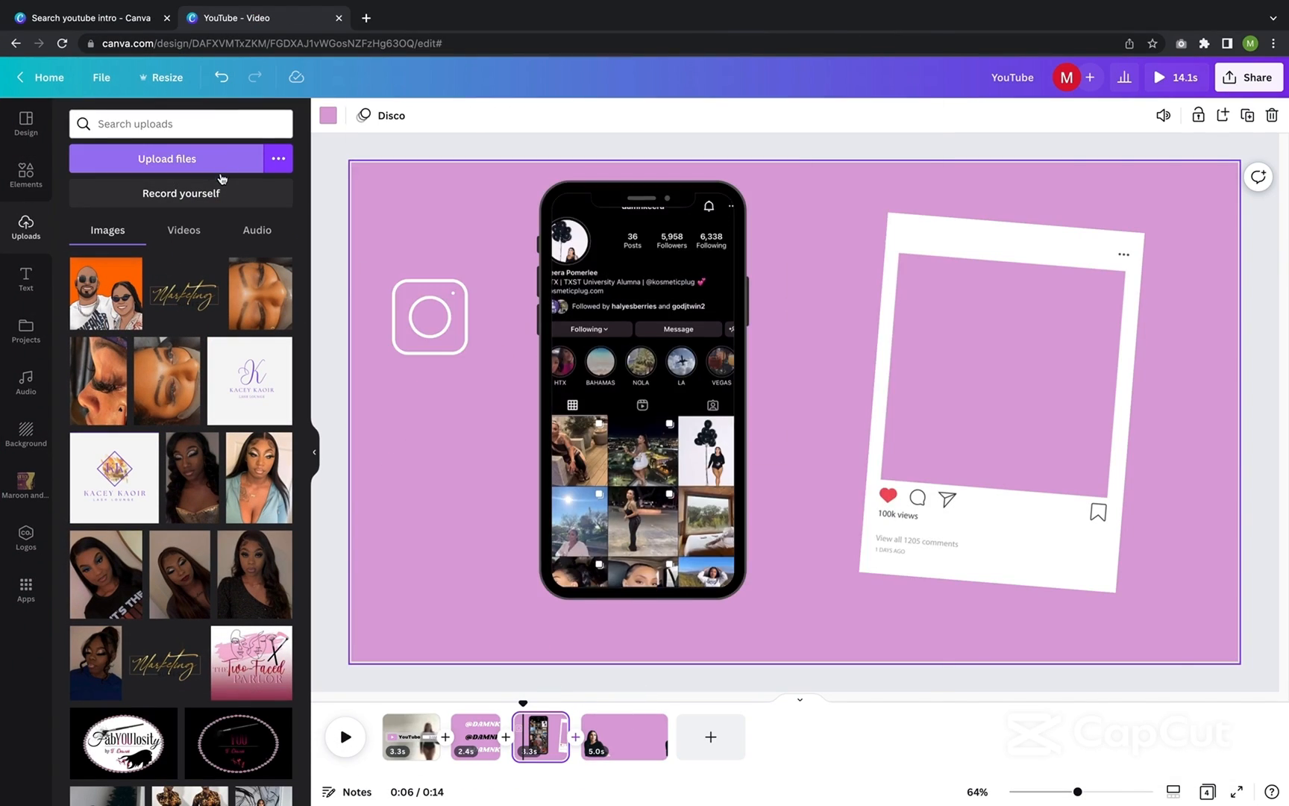
pyautogui.click(167, 158)
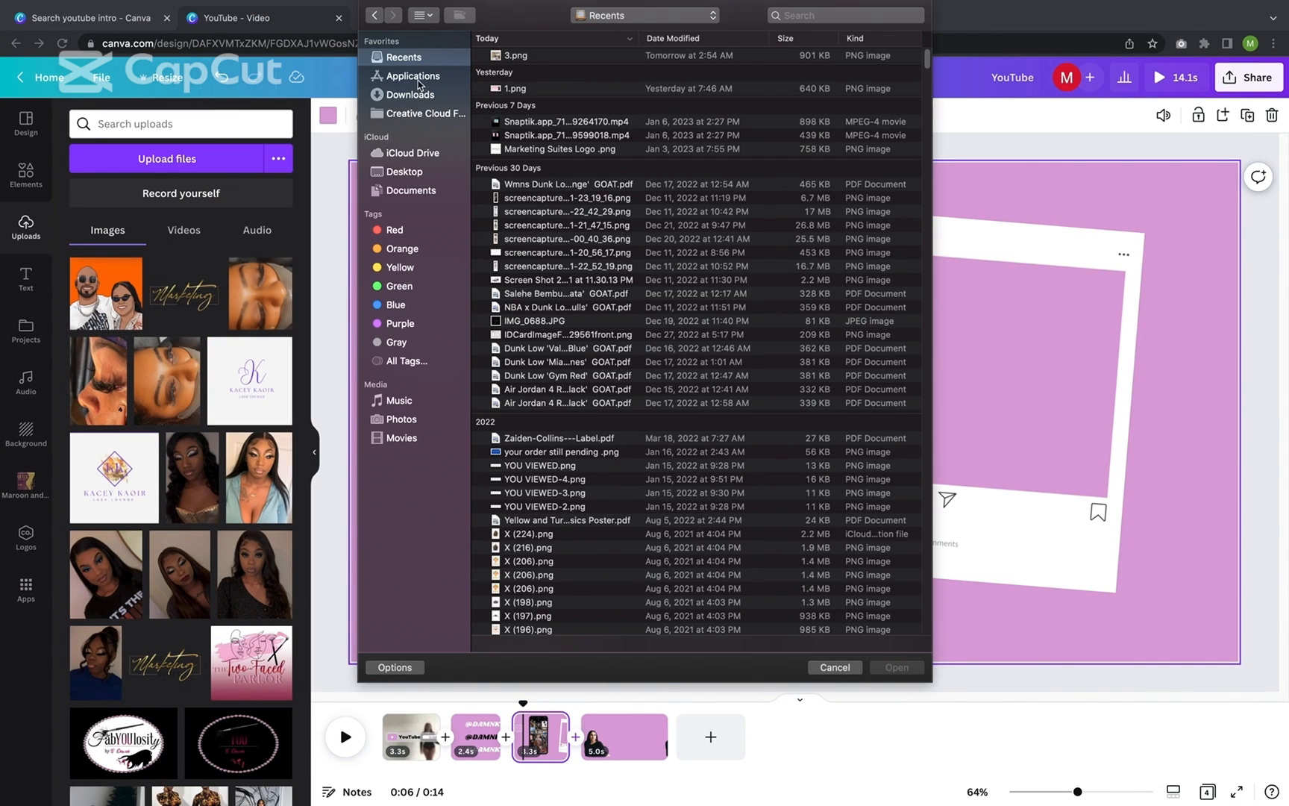
pyautogui.click(410, 95)
pyautogui.click(835, 667)
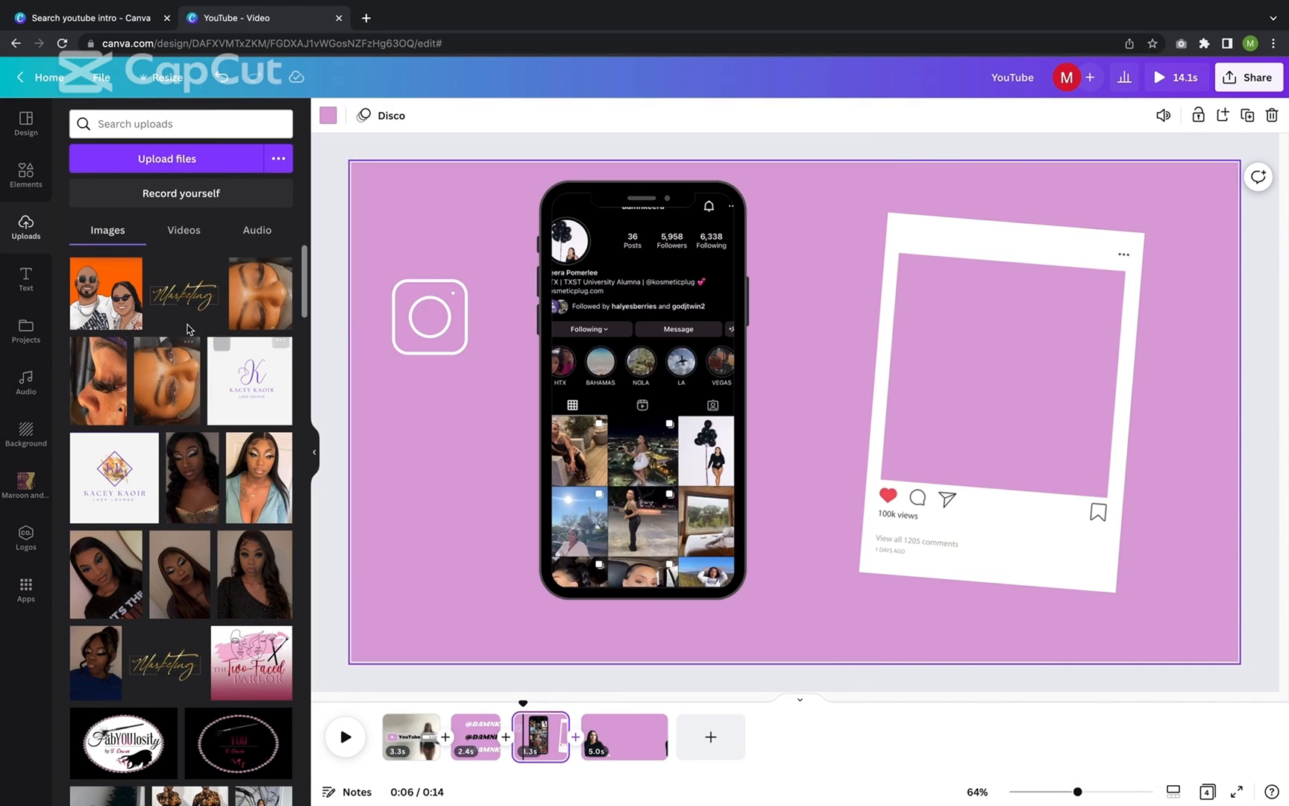
pyautogui.click(200, 162)
pyautogui.click(835, 667)
pyautogui.click(26, 176)
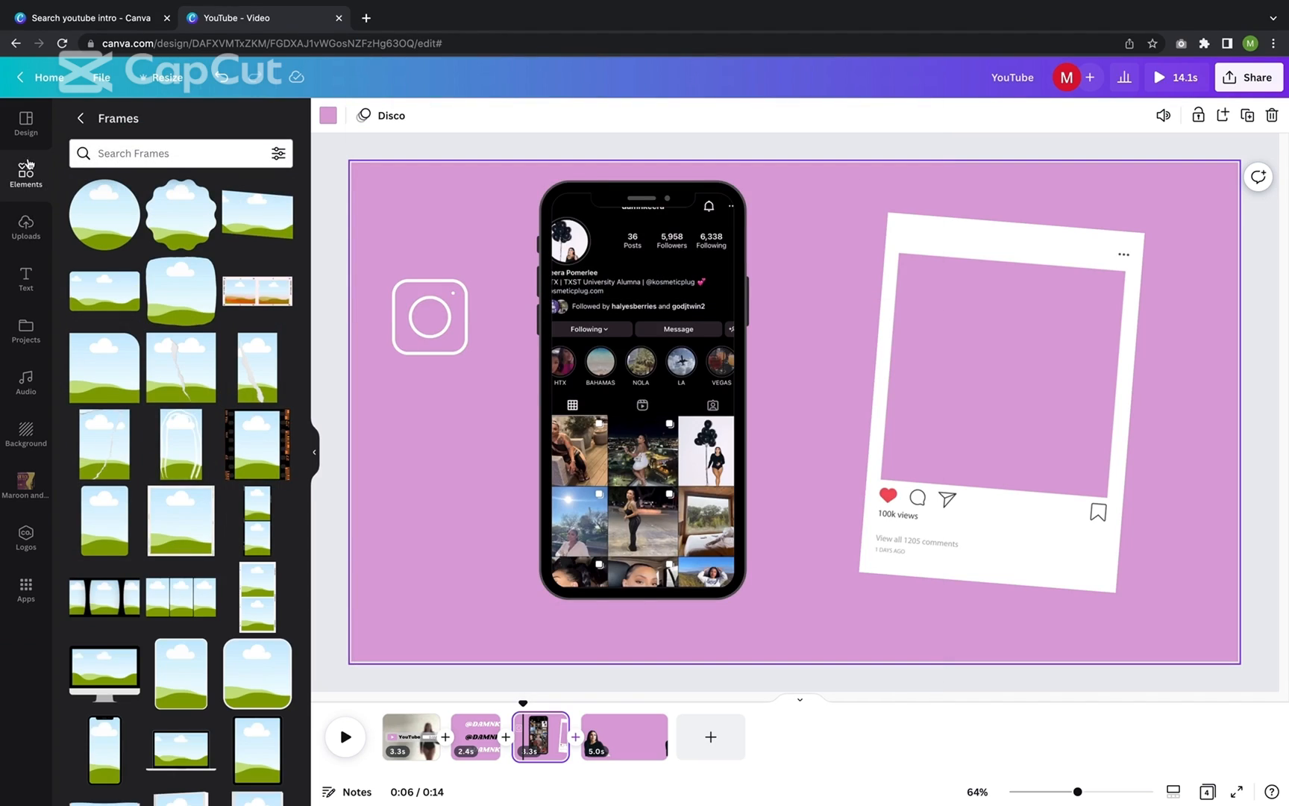
# Step: Leave full screen, switch to Finder, and open the most recently added JPEG in Downloads to check it
pyautogui.press('ctrl+super+f')
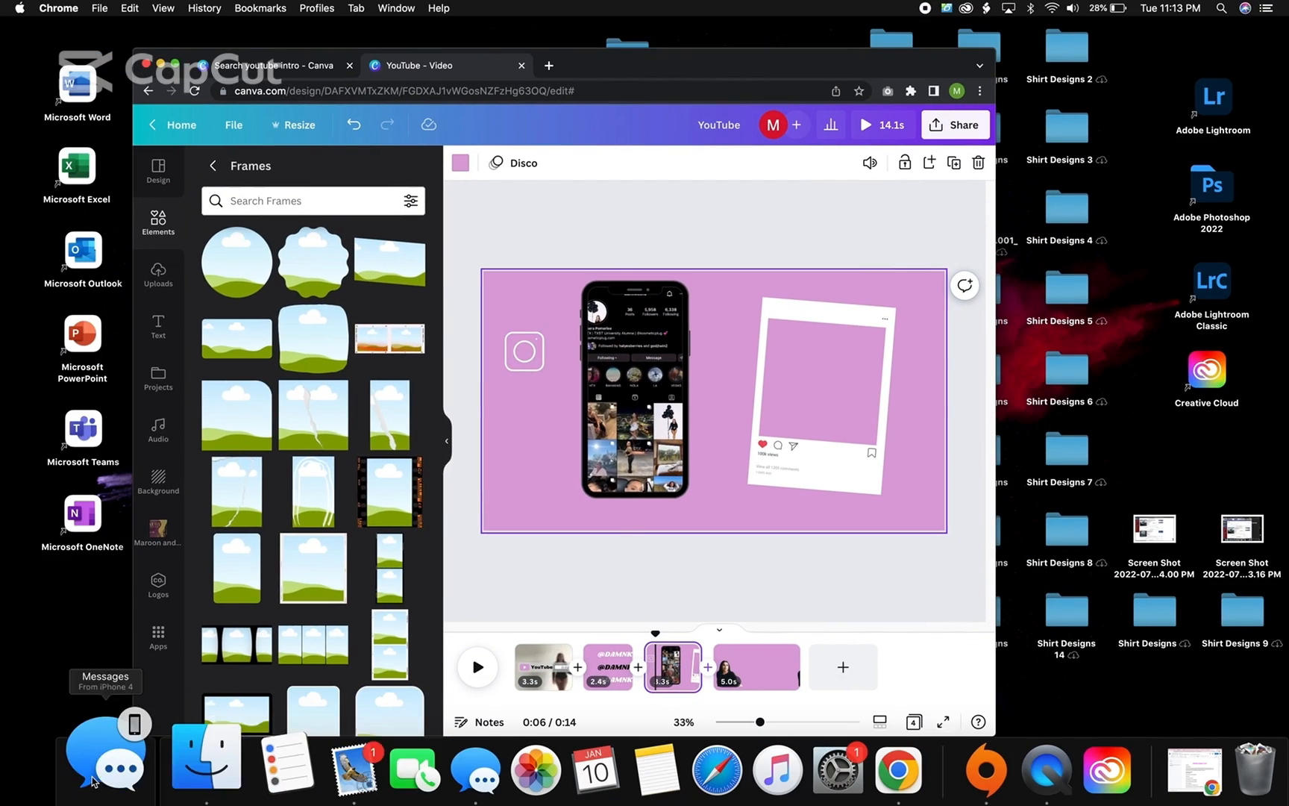
pyautogui.click(206, 764)
pyautogui.click(95, 373)
pyautogui.doubleClick(224, 315)
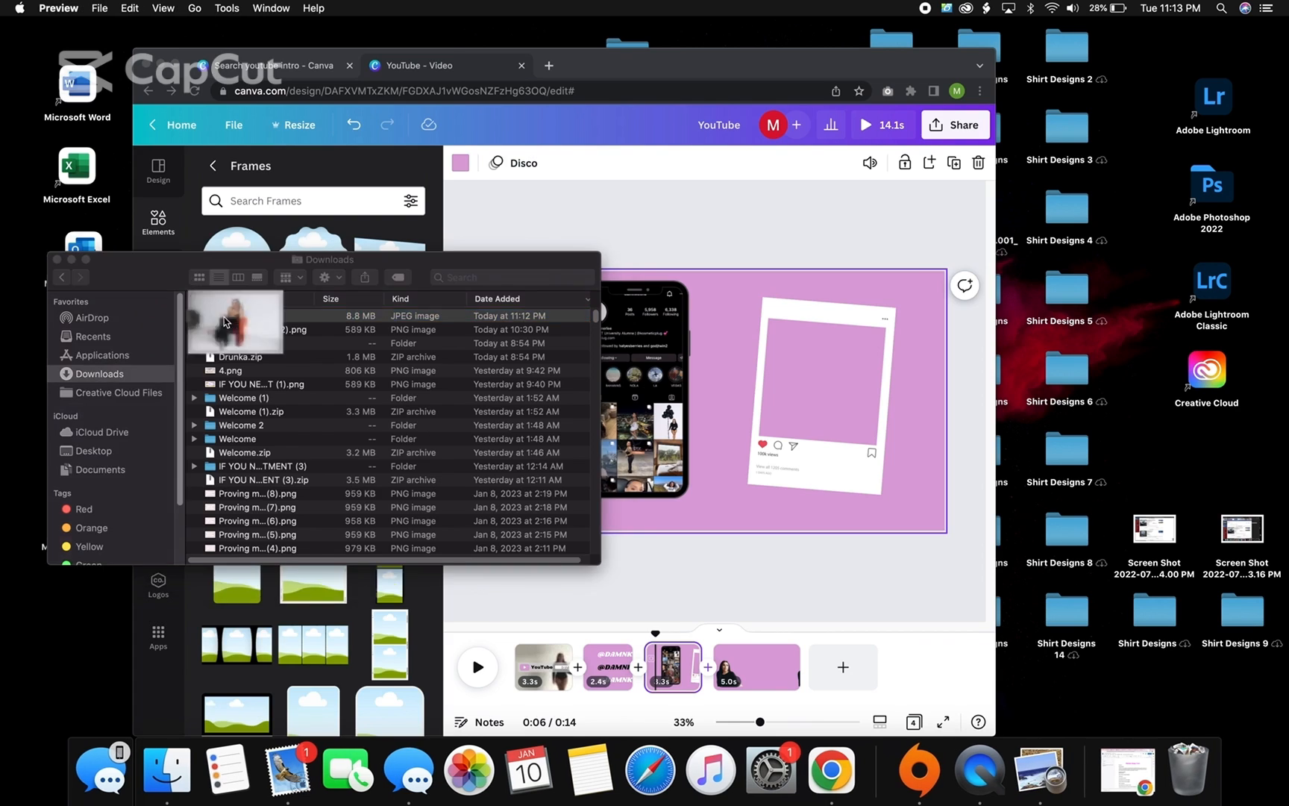
pyautogui.click(35, 42)
pyautogui.click(57, 260)
pyautogui.click(279, 135)
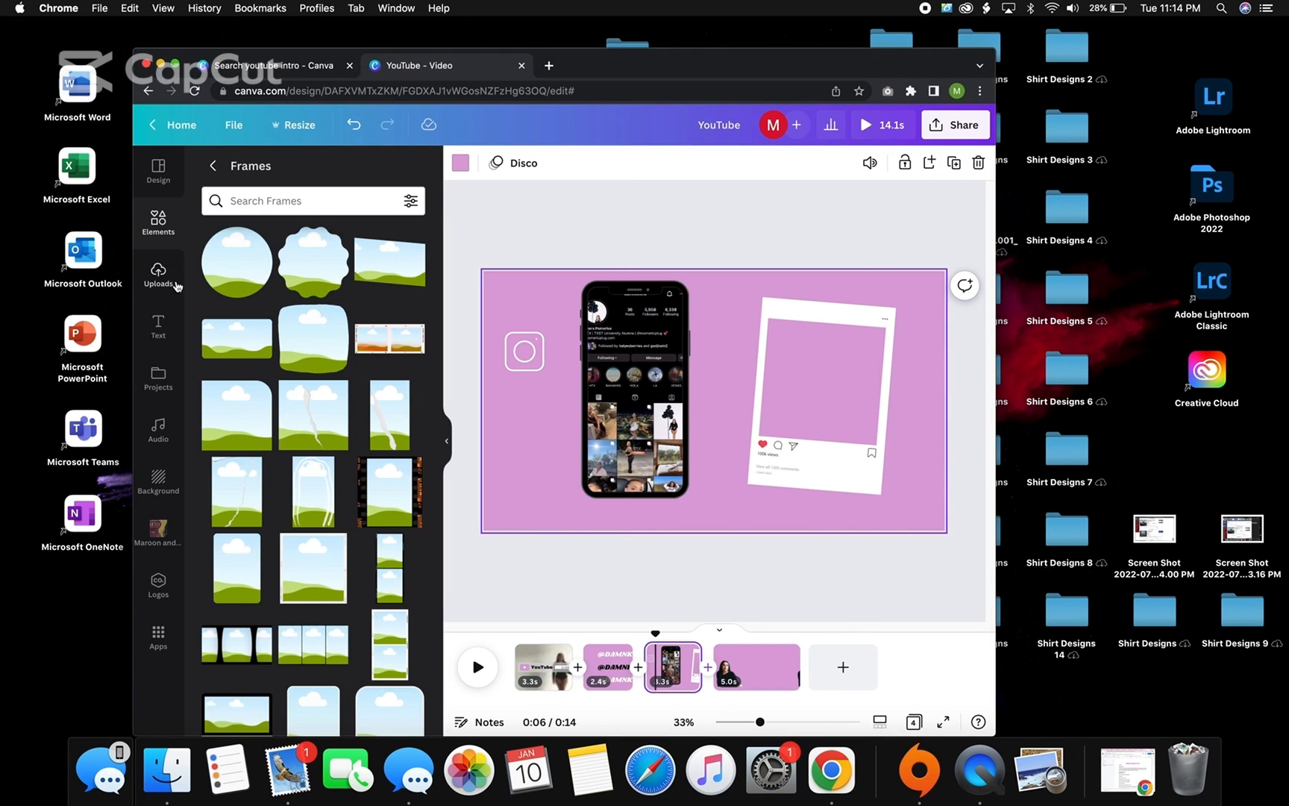
# Step: Upload IMG_3628.jpeg from the recent files, restore full screen, and insert the photo on the third page
pyautogui.click(176, 284)
pyautogui.click(279, 208)
pyautogui.click(334, 134)
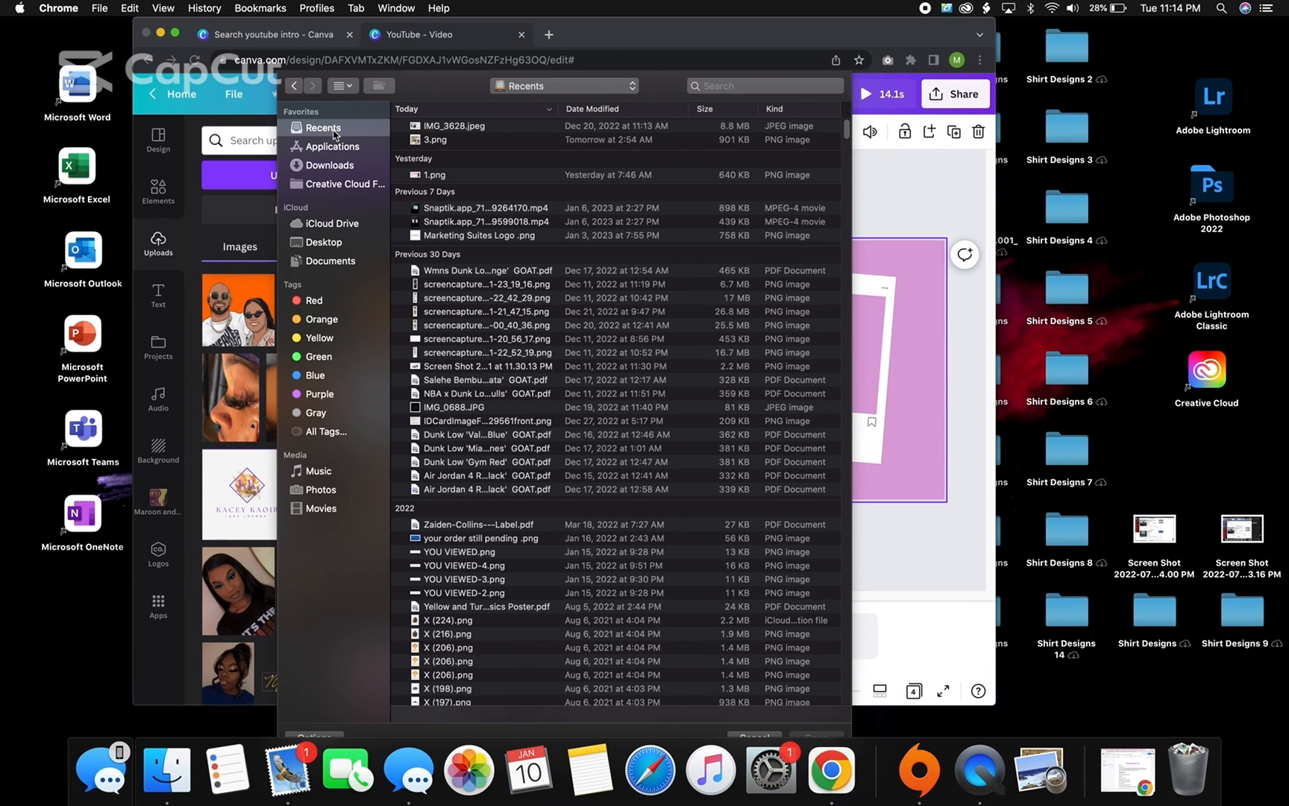
pyautogui.doubleClick(445, 129)
pyautogui.press('ctrl+super+f')
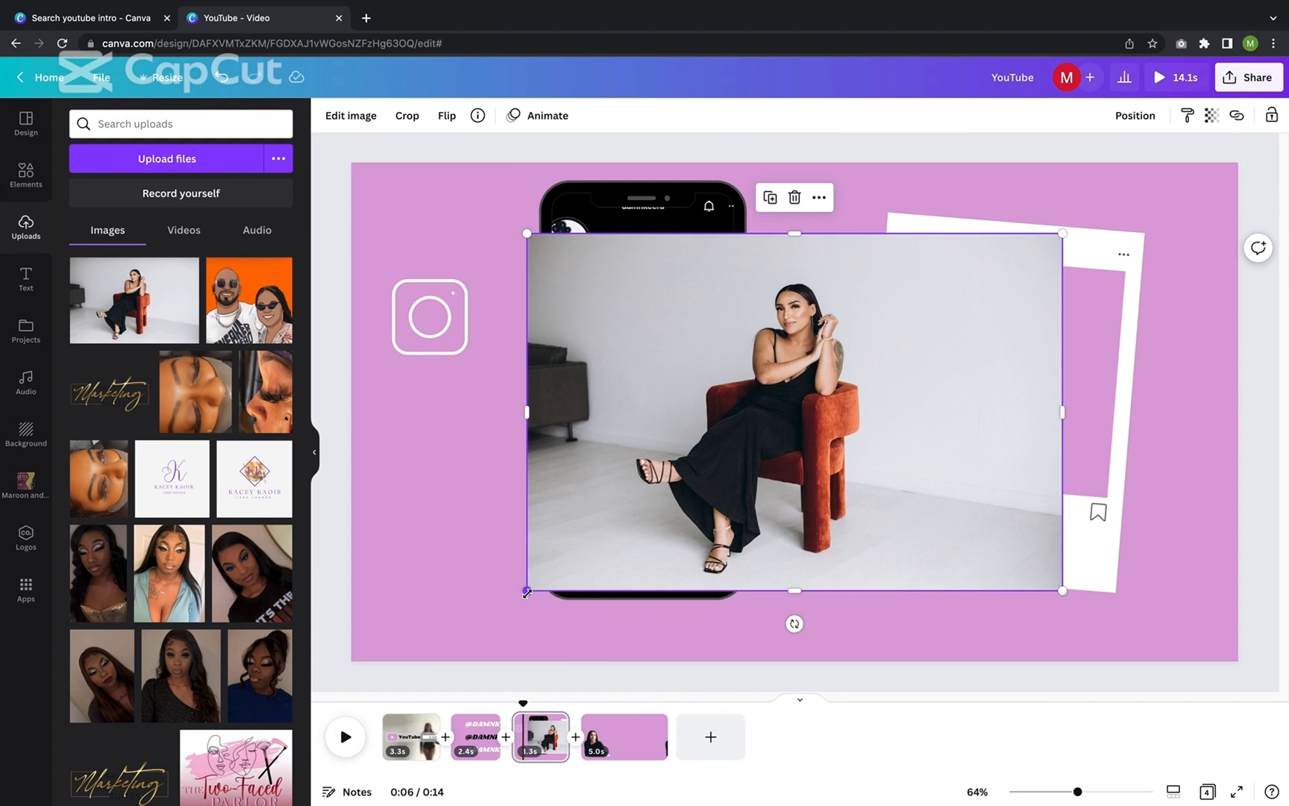
# Step: Shrink the seated portrait onto the post graphic and rotate the post frame upright so the two line up
pyautogui.moveTo(527, 593); pyautogui.dragTo(794, 413)
pyautogui.moveTo(951, 373); pyautogui.dragTo(1054, 391)
pyautogui.click(1017, 552)
pyautogui.moveTo(986, 614); pyautogui.dragTo(1011, 616)
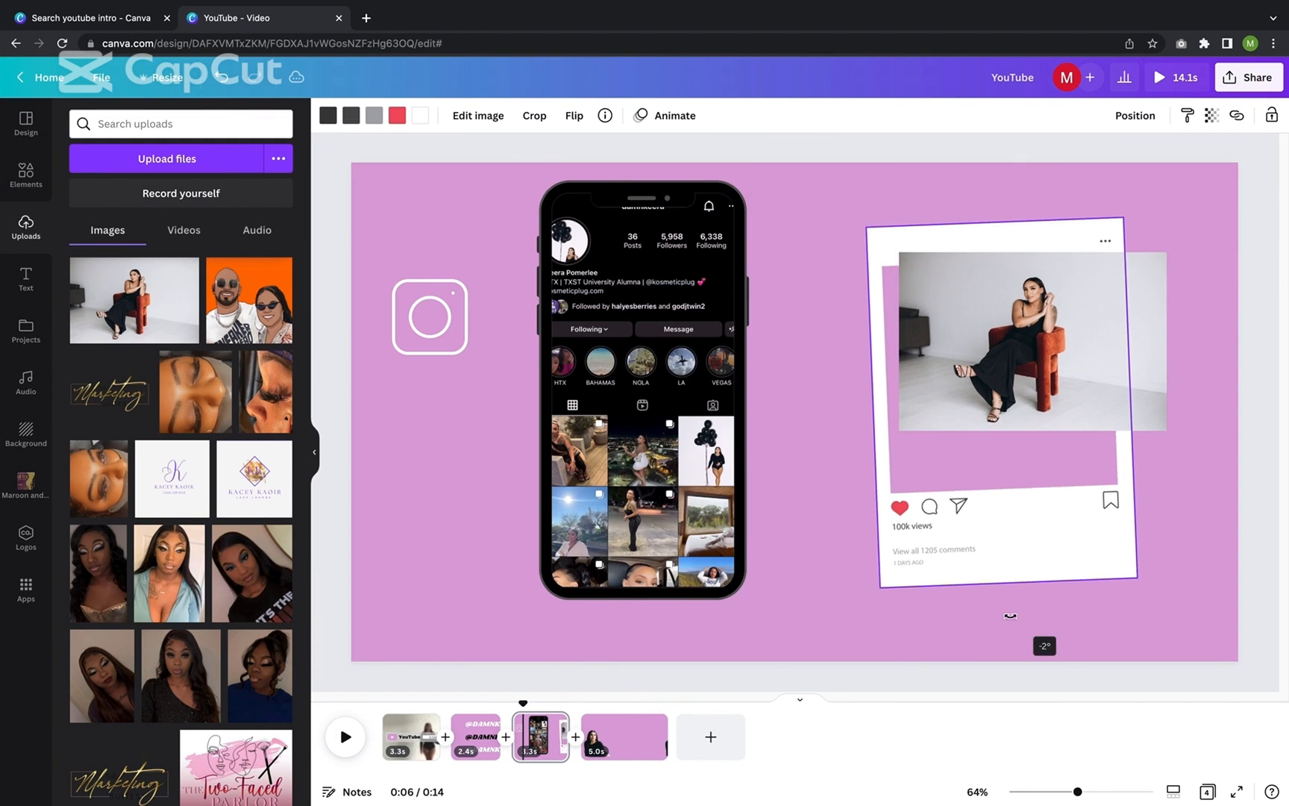
pyautogui.moveTo(1021, 383); pyautogui.dragTo(1010, 392)
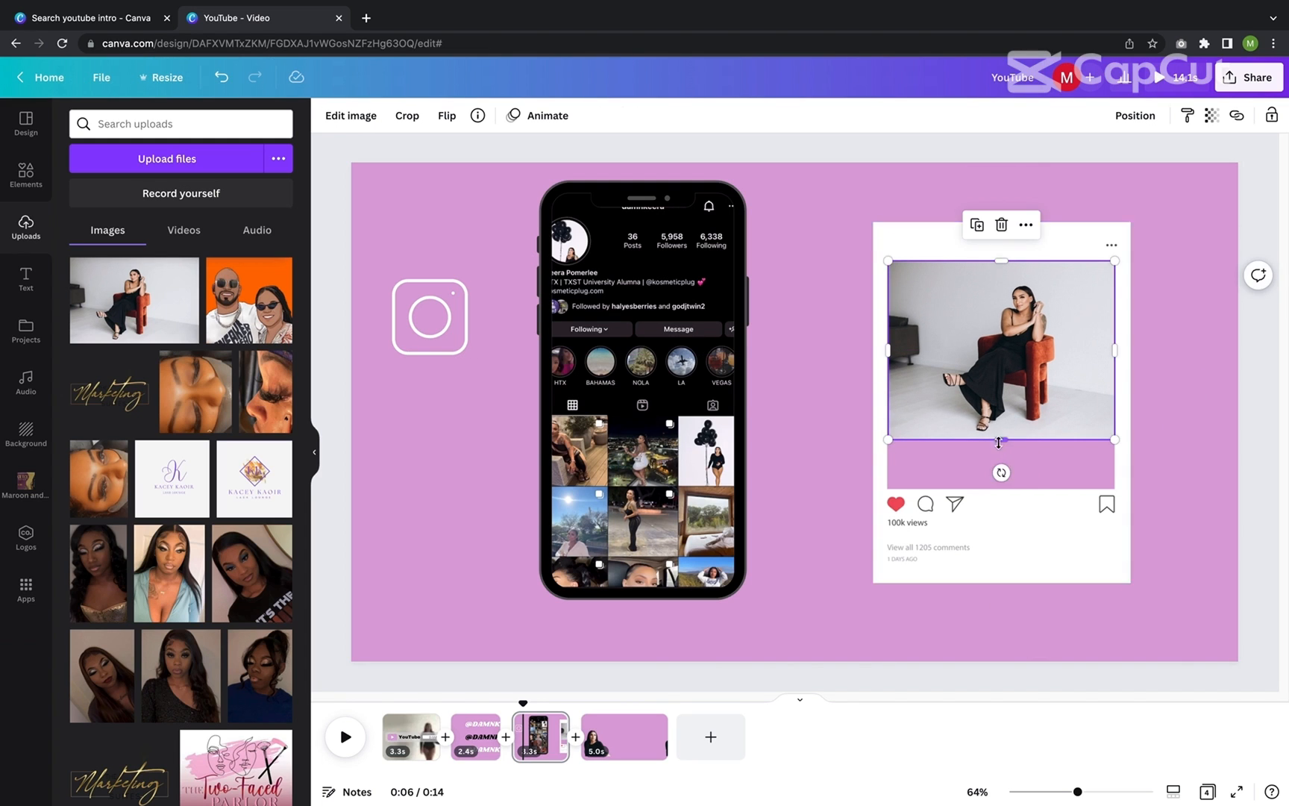
# Step: Stretch the seated portrait to fill the photo opening of the post frame
pyautogui.moveTo(999, 444); pyautogui.dragTo(1003, 493)
pyautogui.click(1166, 509)
pyautogui.moveTo(1037, 425); pyautogui.dragTo(1037, 424)
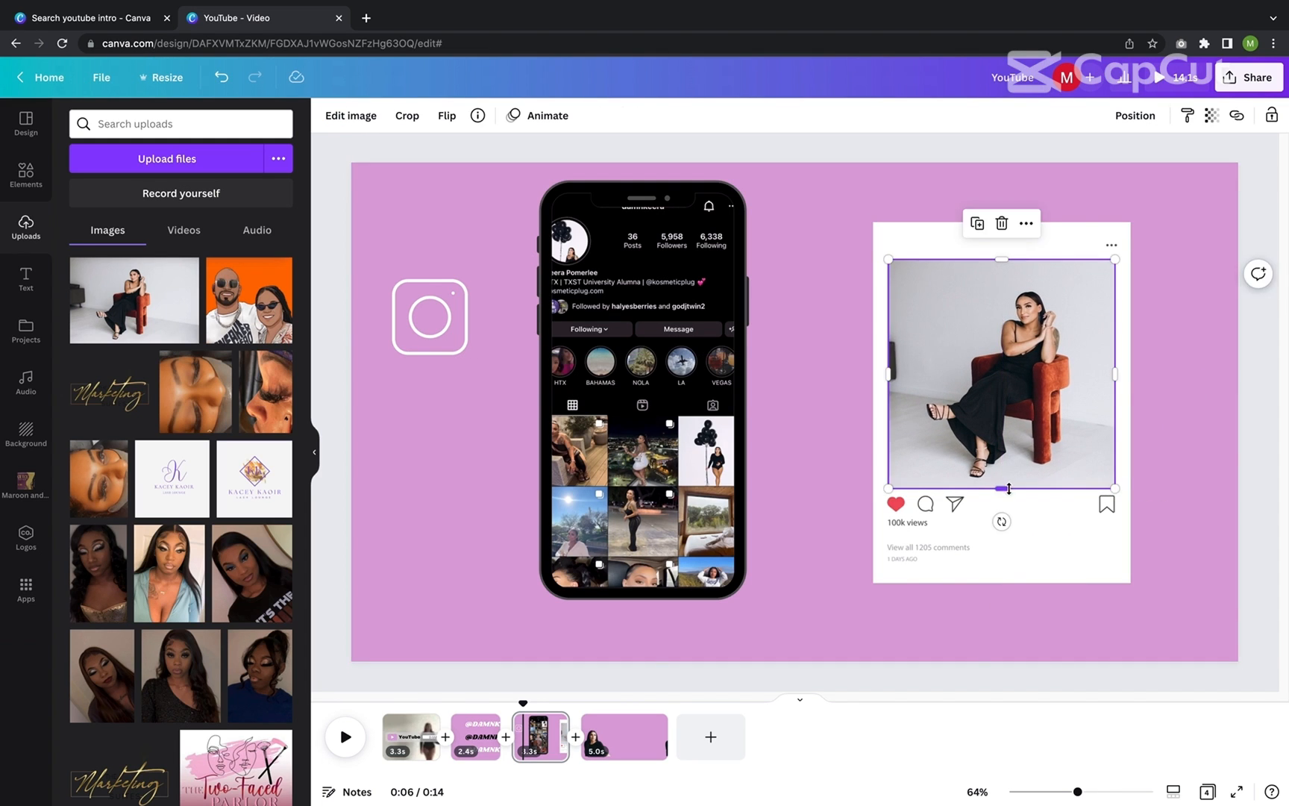
pyautogui.moveTo(1009, 489); pyautogui.dragTo(1008, 492)
pyautogui.click(1174, 490)
pyautogui.click(890, 378)
pyautogui.moveTo(887, 379); pyautogui.dragTo(851, 428)
# Step: Group the portrait with the post frame, move the group toward the page's right edge, and tilt it slightly clockwise
pyautogui.click(1118, 124)
pyautogui.moveTo(1057, 546); pyautogui.dragTo(1101, 523)
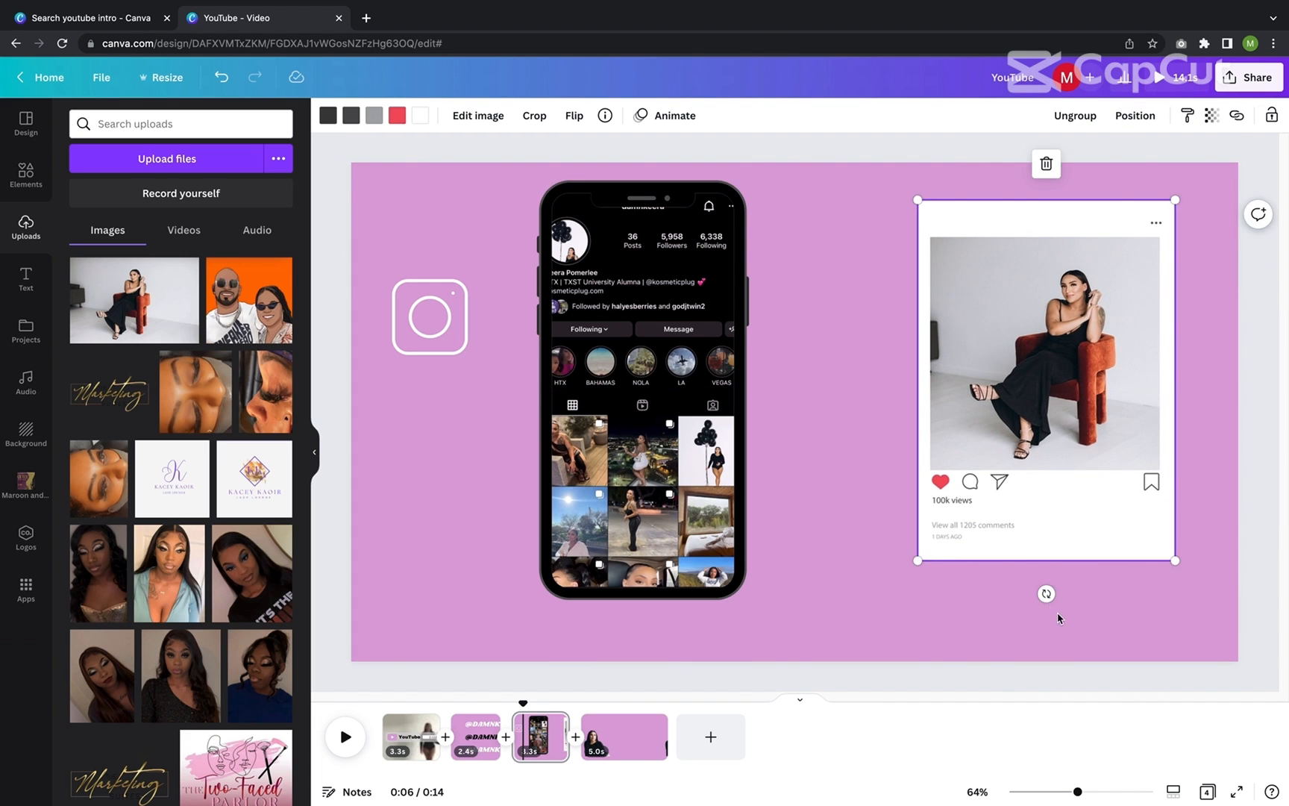
pyautogui.click(1059, 615)
pyautogui.click(1055, 548)
pyautogui.moveTo(1047, 593); pyautogui.dragTo(1033, 593)
pyautogui.moveTo(1059, 486); pyautogui.dragTo(1059, 506)
pyautogui.moveTo(1032, 614); pyautogui.dragTo(1024, 610)
# Step: Enlarge the phone mockup and shift it right, and enlarge the tilted post group to nearly the page's height
pyautogui.click(736, 552)
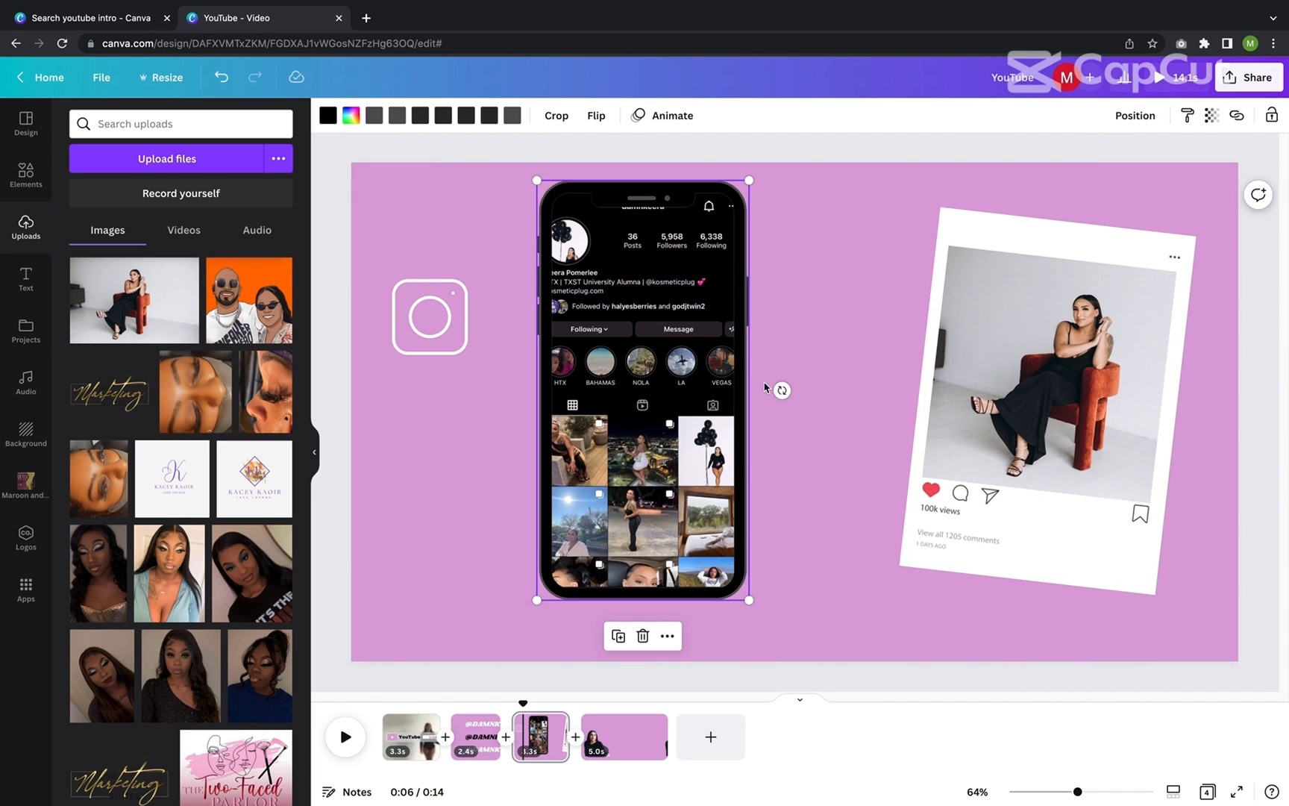
pyautogui.moveTo(751, 602); pyautogui.dragTo(782, 649)
pyautogui.moveTo(604, 433); pyautogui.dragTo(664, 433)
pyautogui.click(1008, 536)
pyautogui.moveTo(899, 566); pyautogui.dragTo(874, 594)
pyautogui.click(1214, 571)
pyautogui.moveTo(1106, 545); pyautogui.dragTo(1110, 518)
pyautogui.moveTo(1153, 598); pyautogui.dragTo(1167, 622)
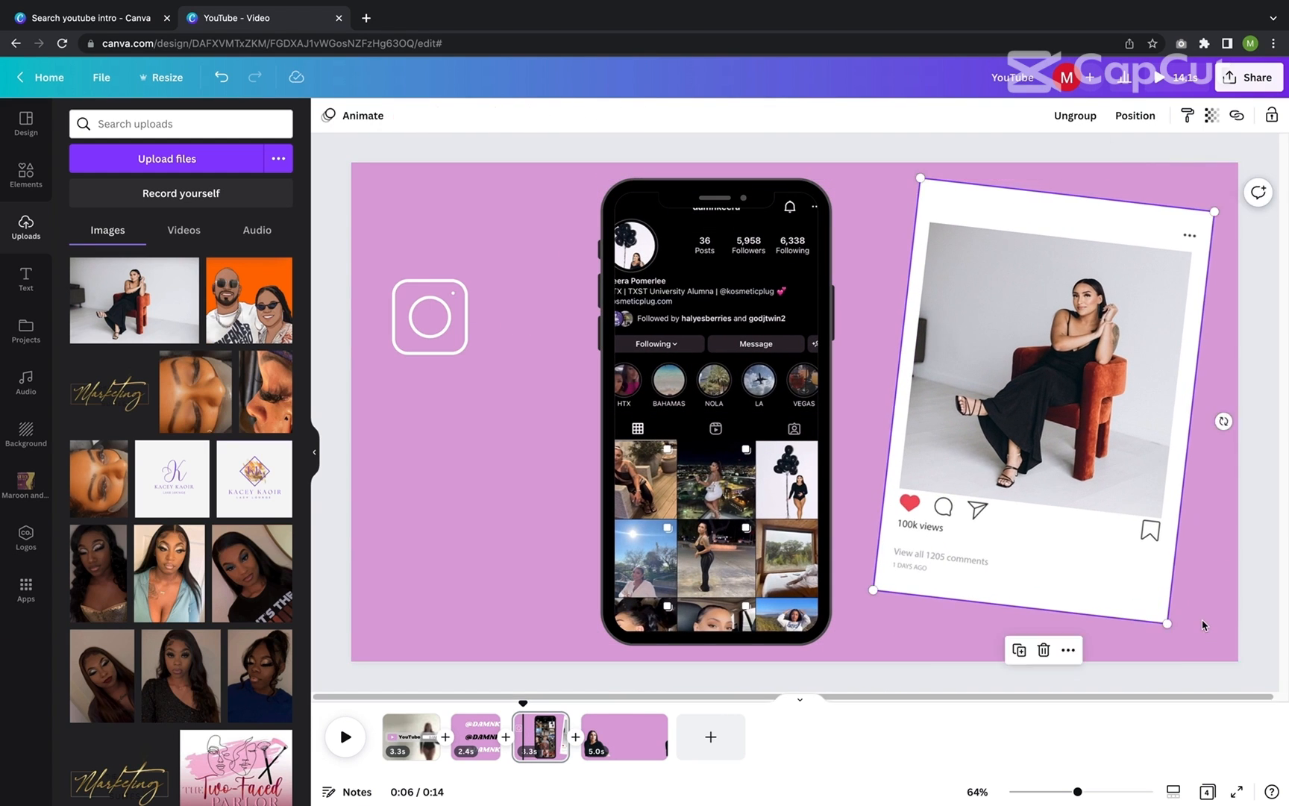
pyautogui.click(1201, 619)
# Step: Search the elements for "search bar" and place a small white search bar with a purple shadow below the Instagram icon
pyautogui.click(429, 330)
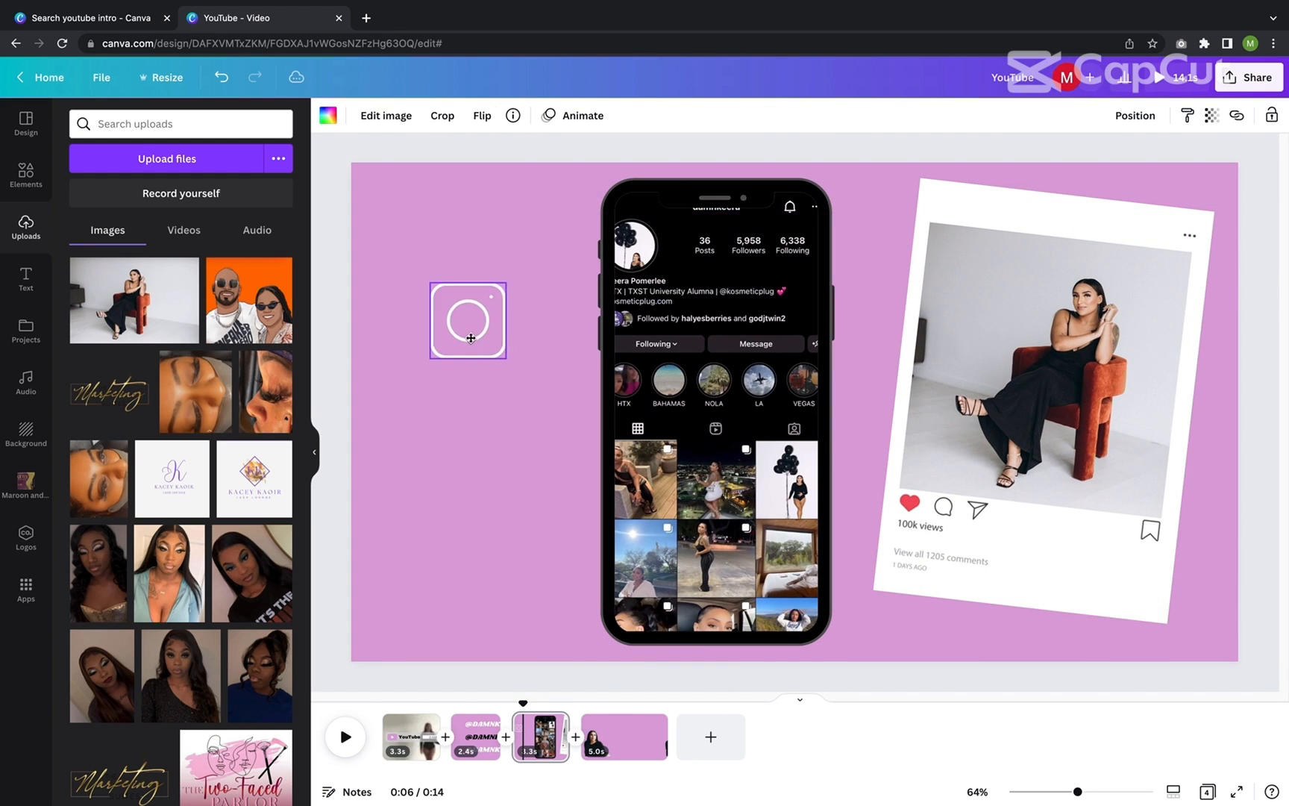
pyautogui.click(26, 175)
pyautogui.click(76, 116)
pyautogui.click(173, 188)
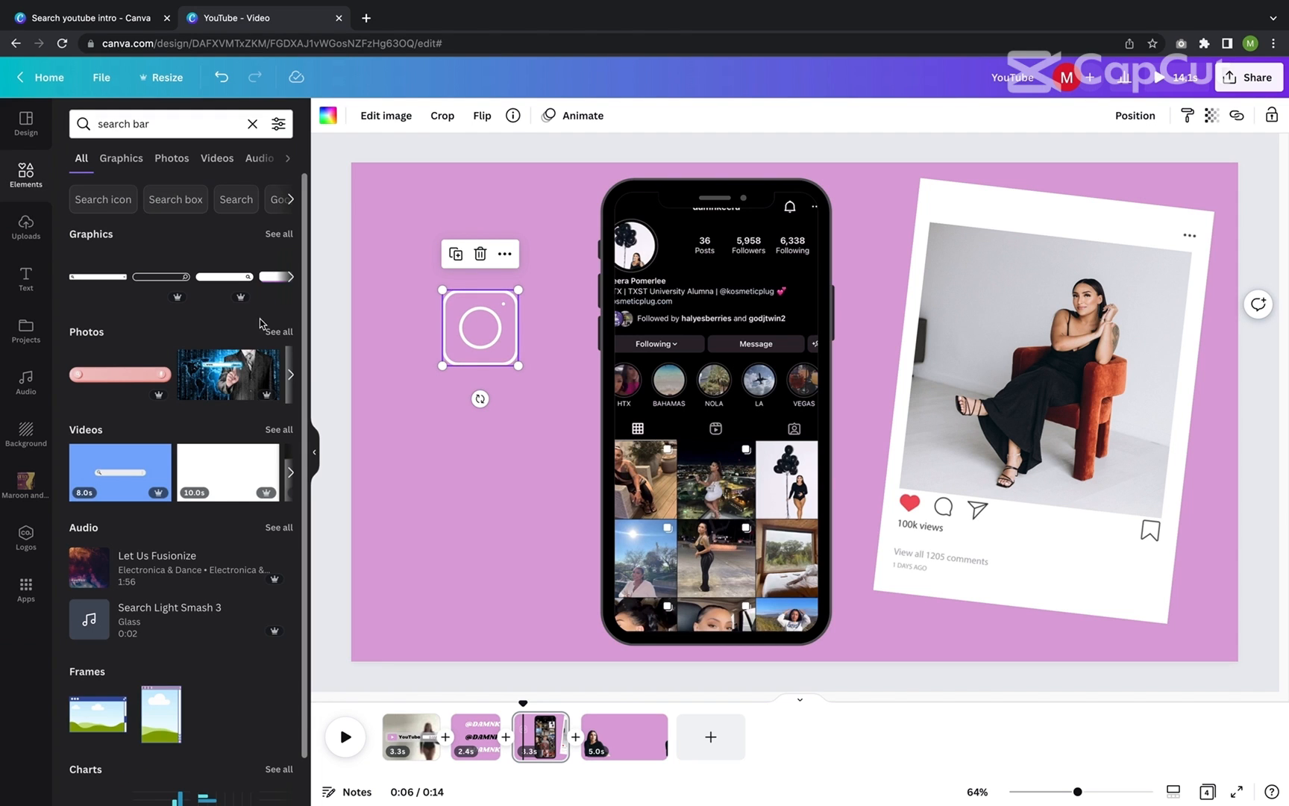
pyautogui.click(146, 376)
pyautogui.click(797, 319)
pyautogui.click(273, 277)
pyautogui.moveTo(707, 414); pyautogui.dragTo(449, 425)
pyautogui.moveTo(716, 458); pyautogui.dragTo(582, 461)
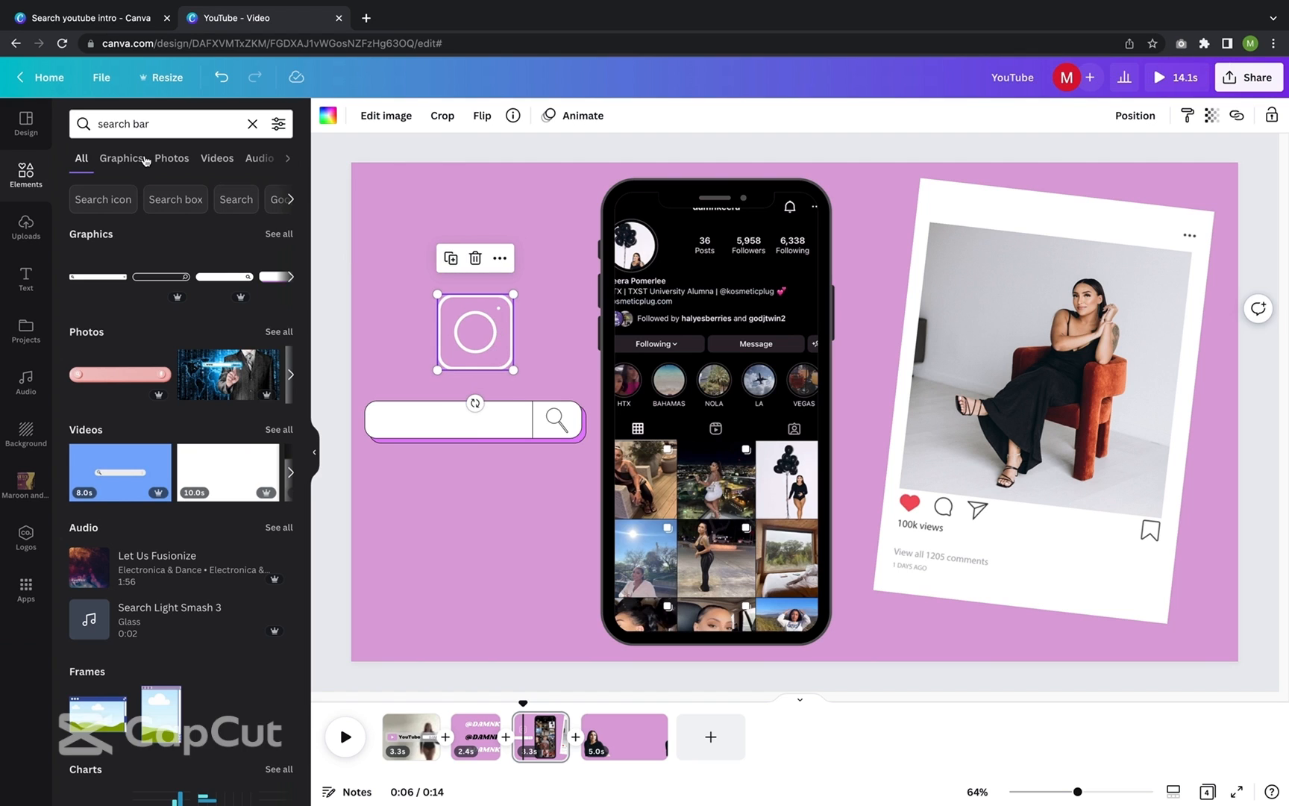
# Step: Search the graphics for "instagram" and place the white Instagram wordmark between the icon and the search bar
pyautogui.click(252, 123)
pyautogui.write('in')
pyautogui.click(119, 187)
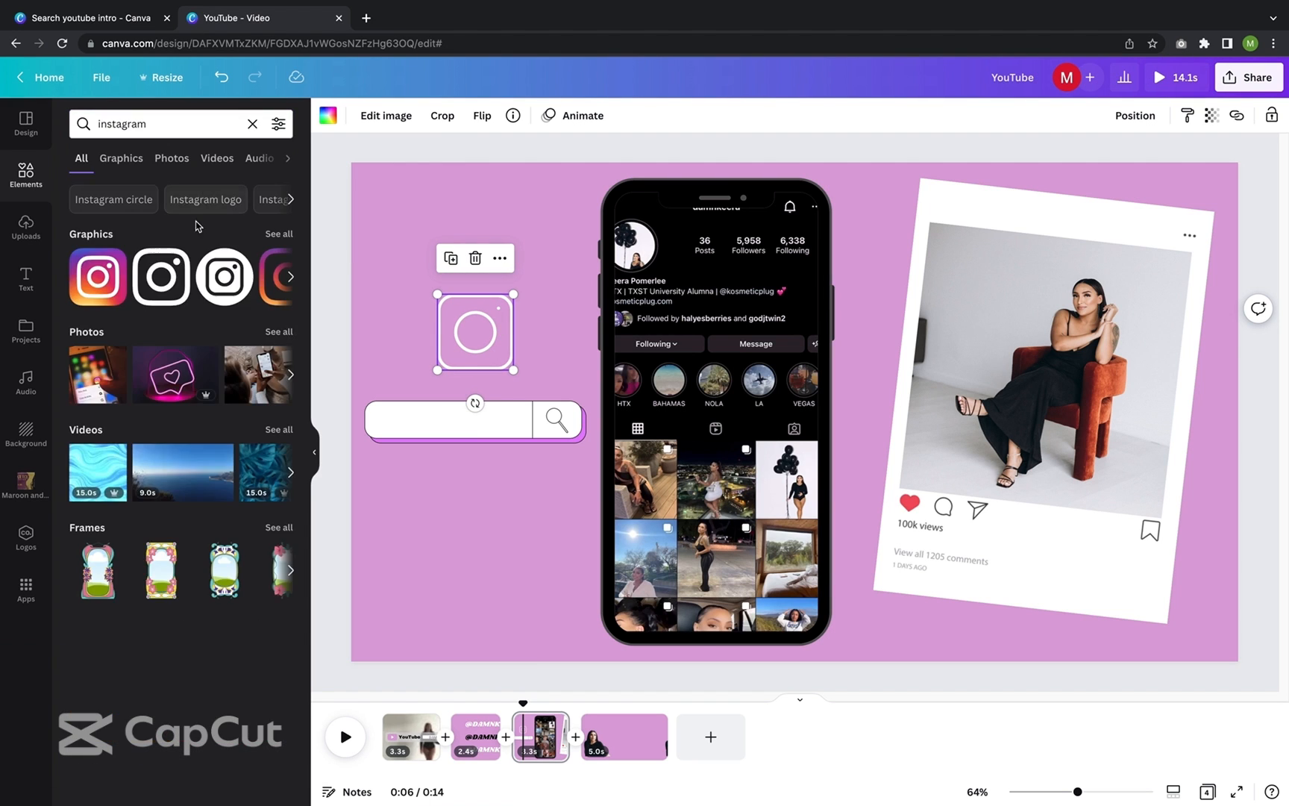
pyautogui.click(280, 232)
pyautogui.click(257, 411)
pyautogui.moveTo(490, 338); pyautogui.dragTo(484, 241)
pyautogui.moveTo(739, 403); pyautogui.dragTo(508, 336)
# Step: Shrink the phone, lower the post, and arrange the enlarged wordmark and search bar across the top of the page
pyautogui.click(760, 257)
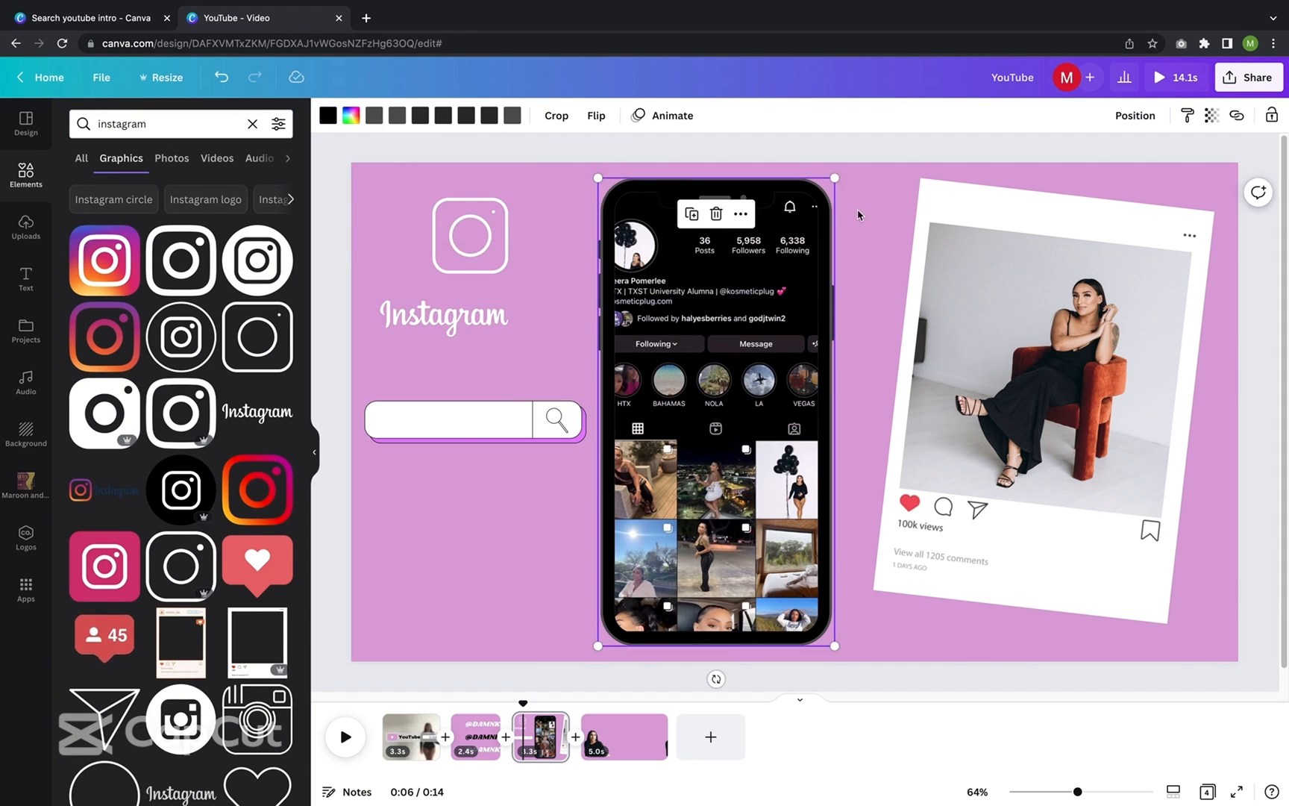
pyautogui.moveTo(834, 178); pyautogui.dragTo(748, 351)
pyautogui.moveTo(547, 434); pyautogui.dragTo(798, 308)
pyautogui.moveTo(1045, 358); pyautogui.dragTo(1043, 453)
pyautogui.moveTo(485, 316); pyautogui.dragTo(752, 215)
pyautogui.moveTo(751, 296); pyautogui.dragTo(756, 274)
pyautogui.moveTo(470, 235); pyautogui.dragTo(437, 396)
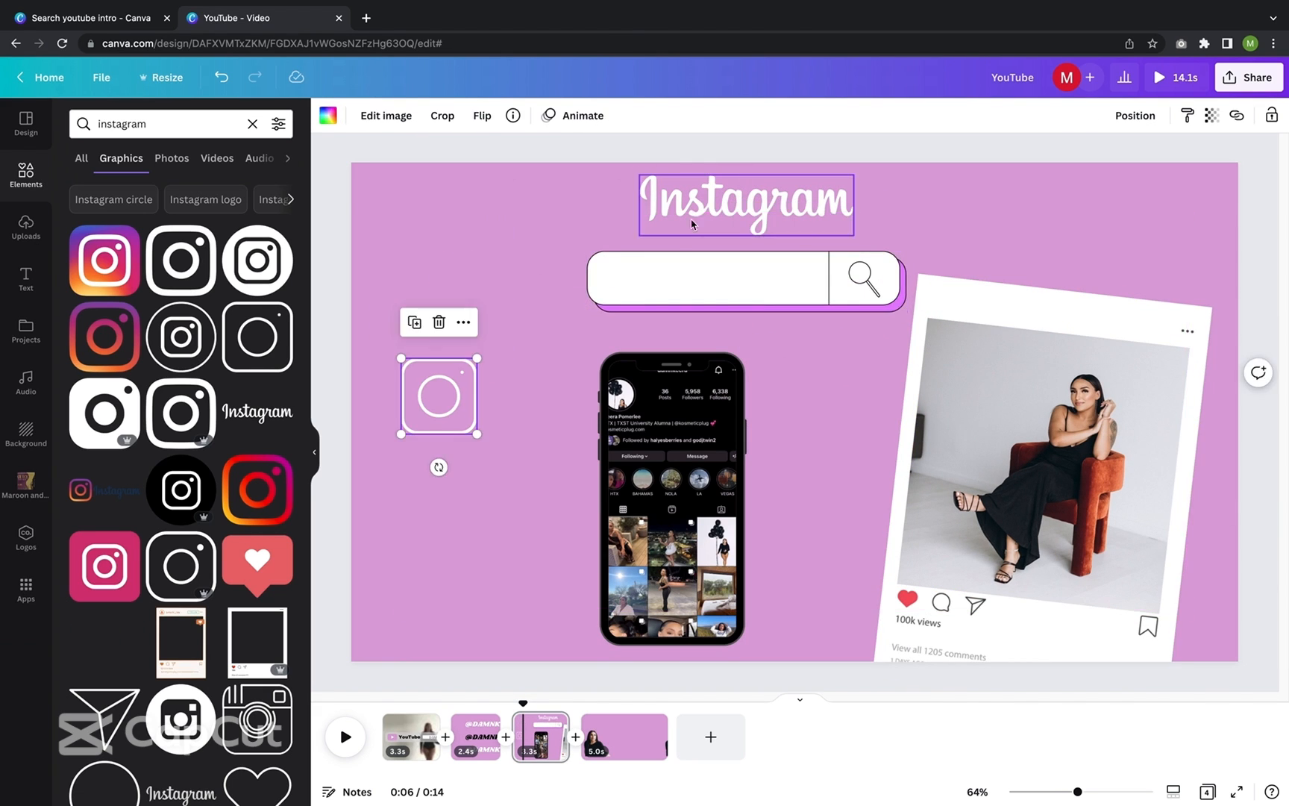
# Step: Enlarge the search bar along the page's top edge, delete the Instagram wordmark, and set the Instagram icon beside the bar
pyautogui.moveTo(716, 201); pyautogui.dragTo(429, 207)
pyautogui.moveTo(814, 294); pyautogui.dragTo(937, 234)
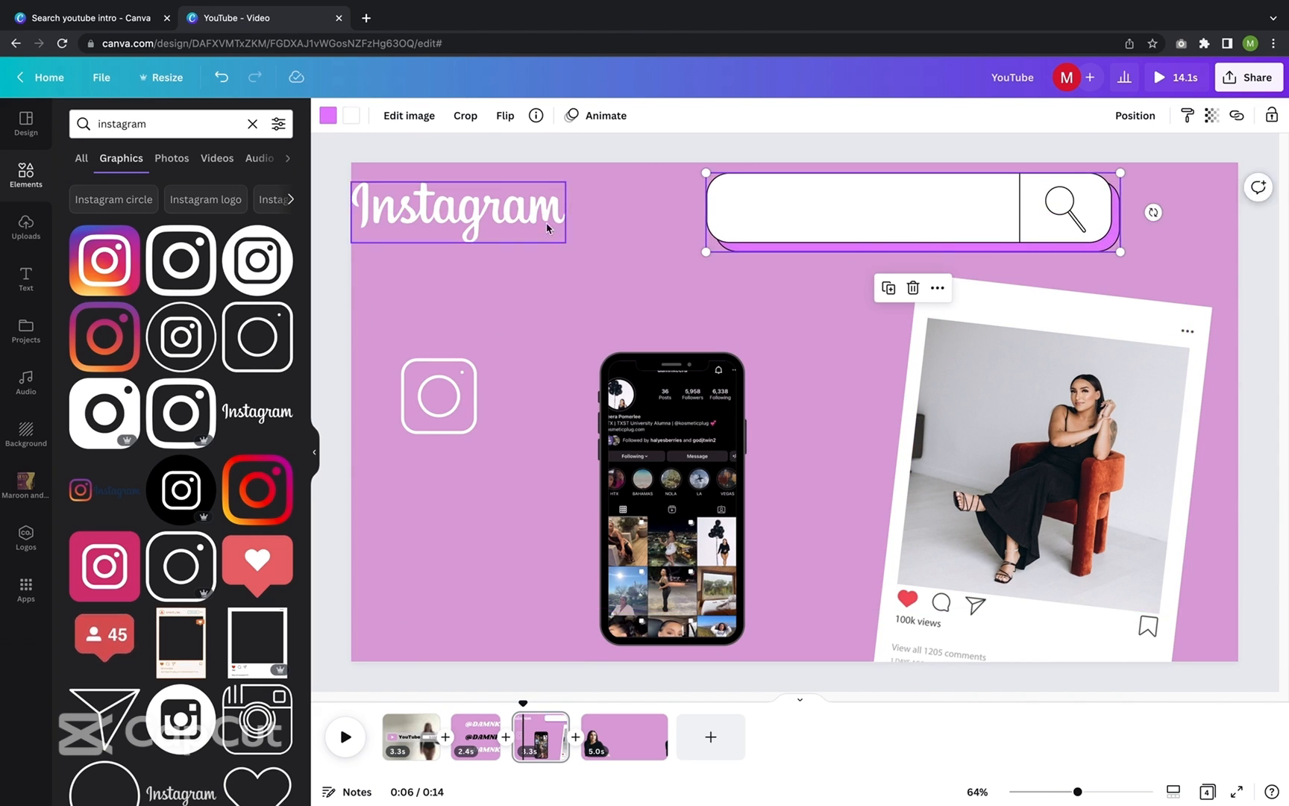
pyautogui.moveTo(547, 228); pyautogui.dragTo(579, 226)
pyautogui.moveTo(439, 395); pyautogui.dragTo(451, 388)
pyautogui.moveTo(836, 250); pyautogui.dragTo(812, 259)
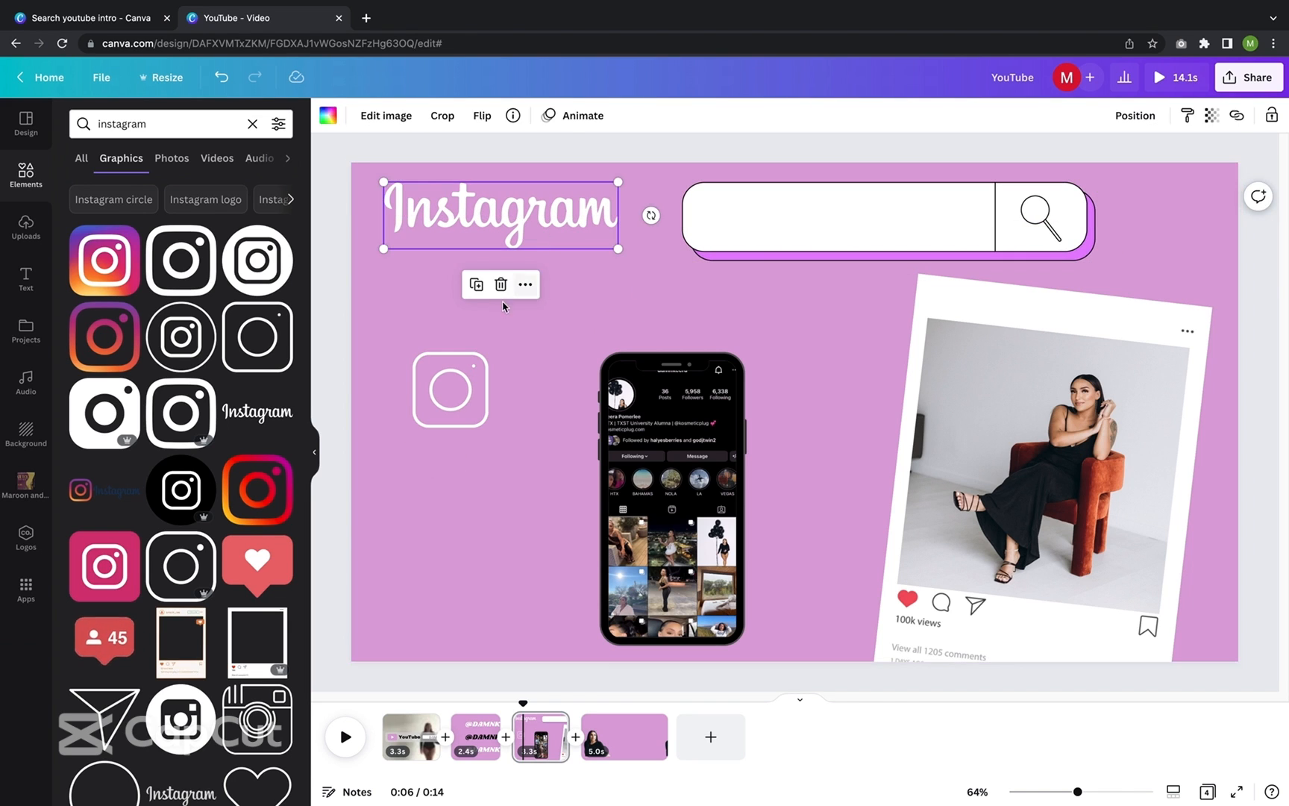
pyautogui.click(501, 284)
pyautogui.moveTo(438, 375); pyautogui.dragTo(598, 224)
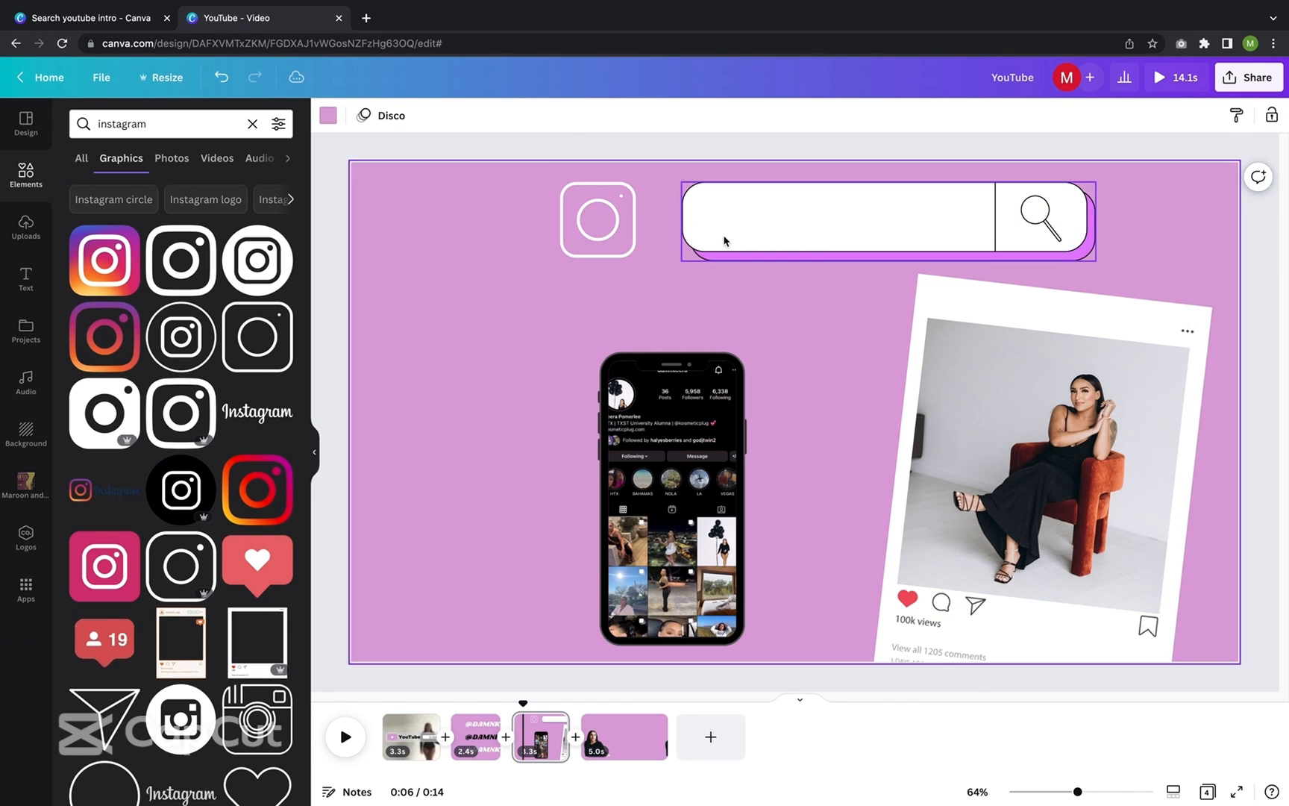
# Step: Add the handle from the second page as a heading in the Singel font, fitted inside the search bar at size 72.8
pyautogui.click(725, 239)
pyautogui.click(25, 278)
pyautogui.click(283, 250)
pyautogui.write('@DAMNKEERA')
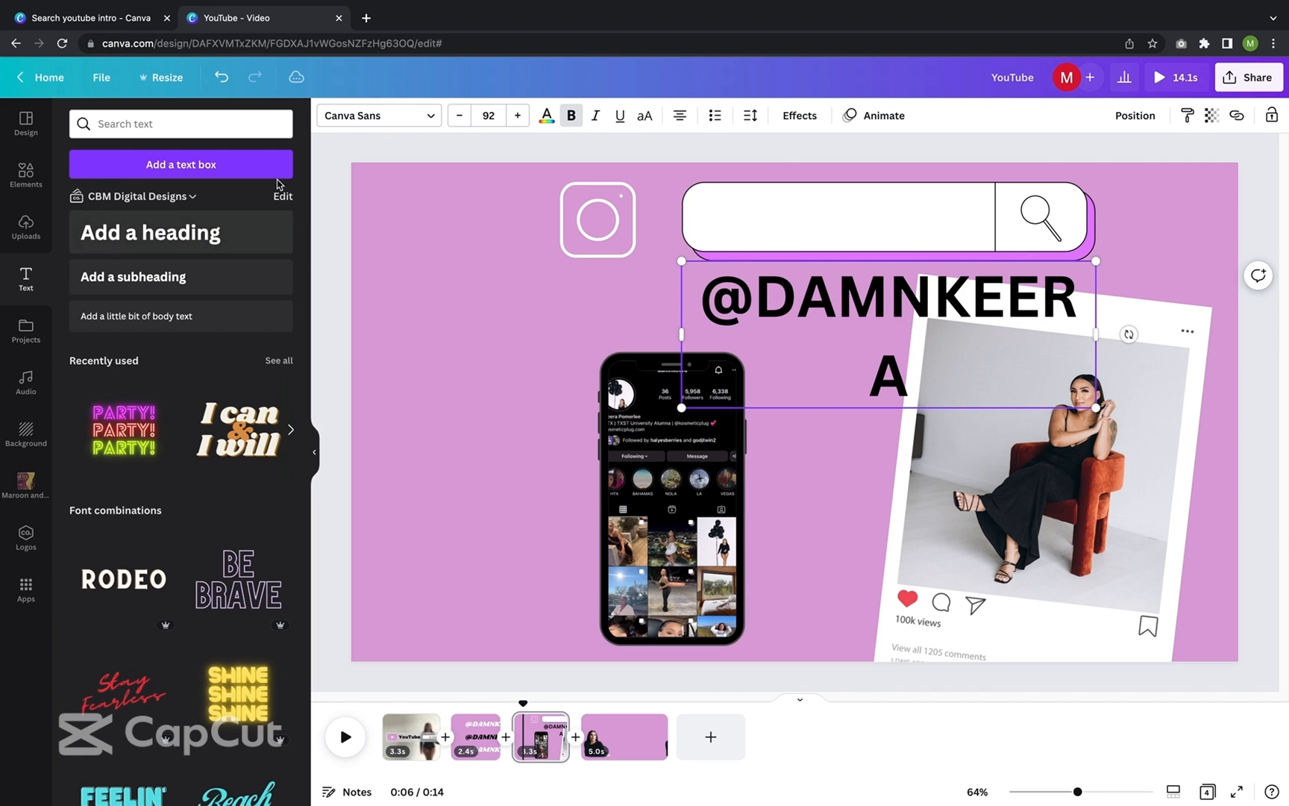
pyautogui.click(379, 115)
pyautogui.click(158, 317)
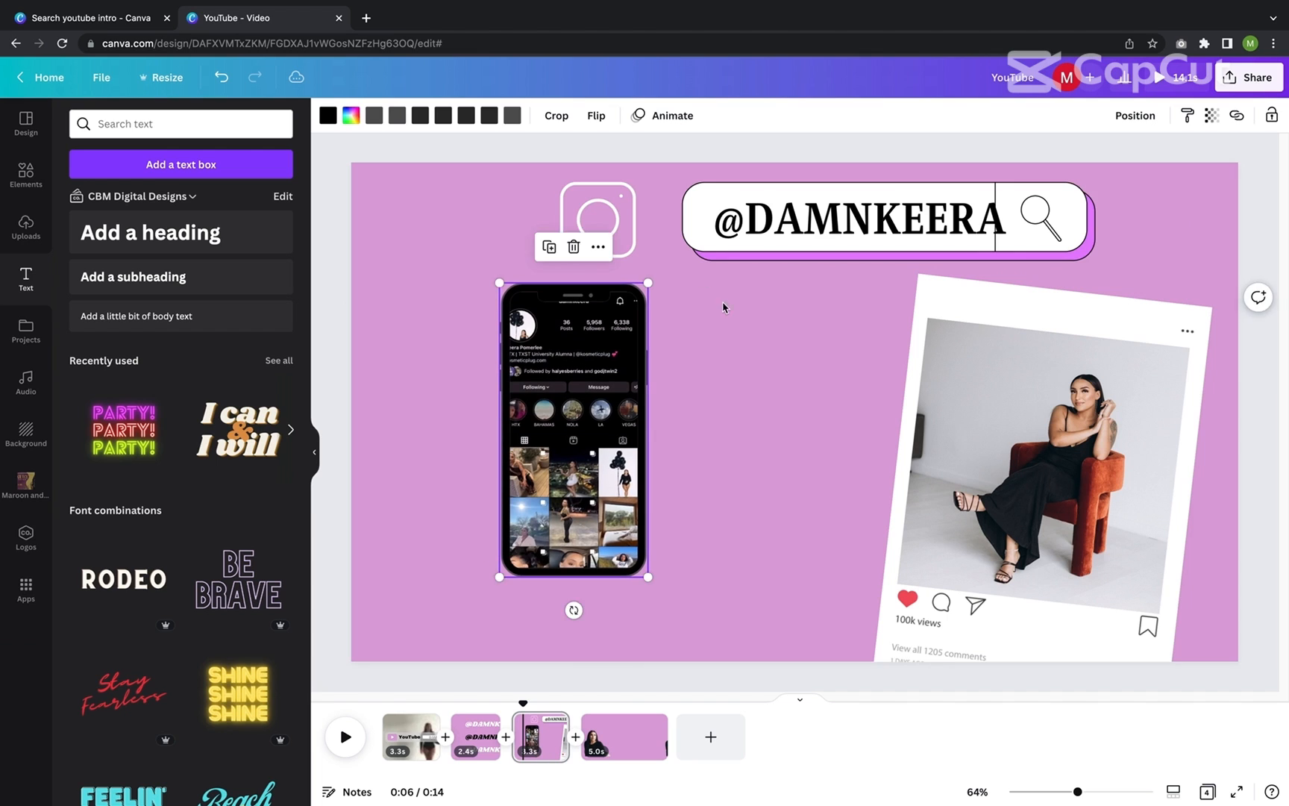
# Step: Delete the Instagram icon and center the search bar with its handle text horizontally on the page
pyautogui.click(632, 226)
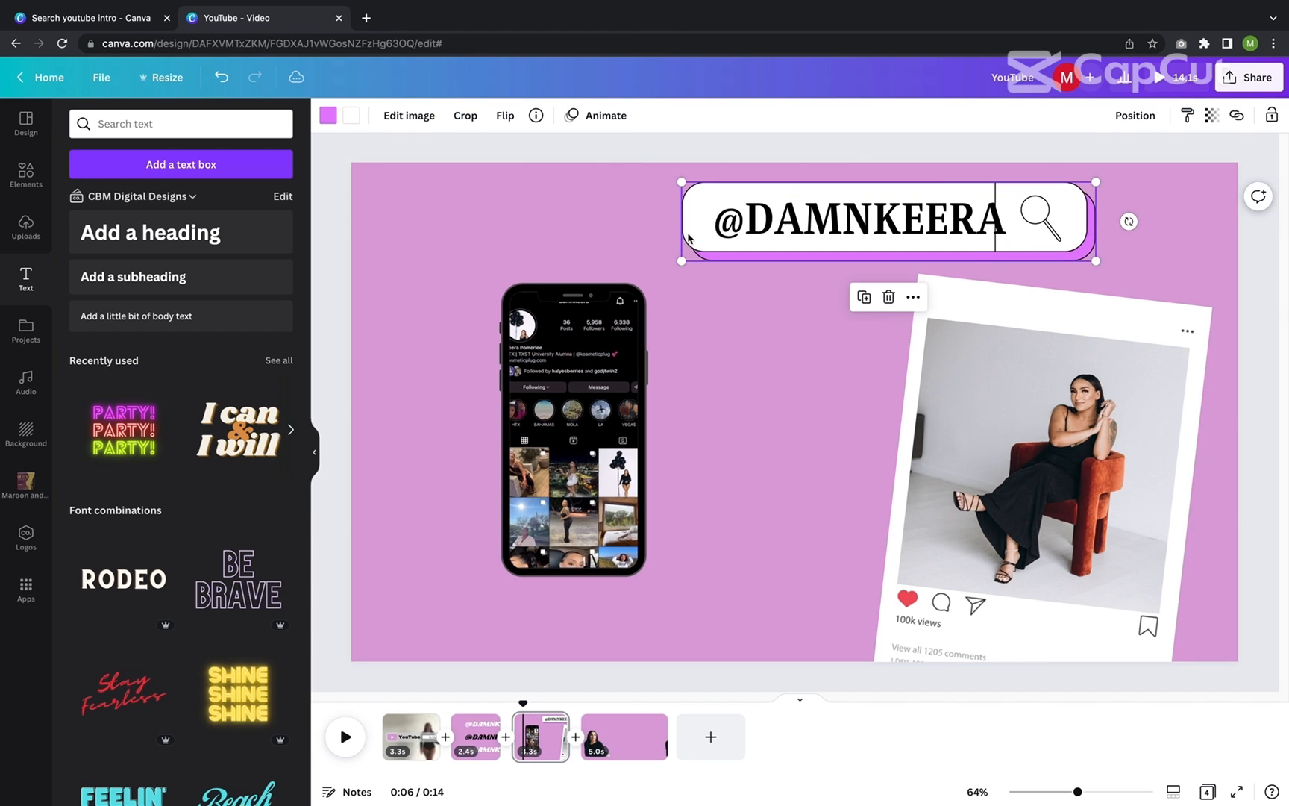
pyautogui.click(1133, 116)
pyautogui.click(1093, 249)
pyautogui.click(873, 222)
pyautogui.click(1124, 117)
pyautogui.click(1092, 248)
pyautogui.moveTo(799, 216)
pyautogui.mouseDown()
pyautogui.moveTo(756, 212)
pyautogui.moveTo(777, 212)
pyautogui.mouseUp()
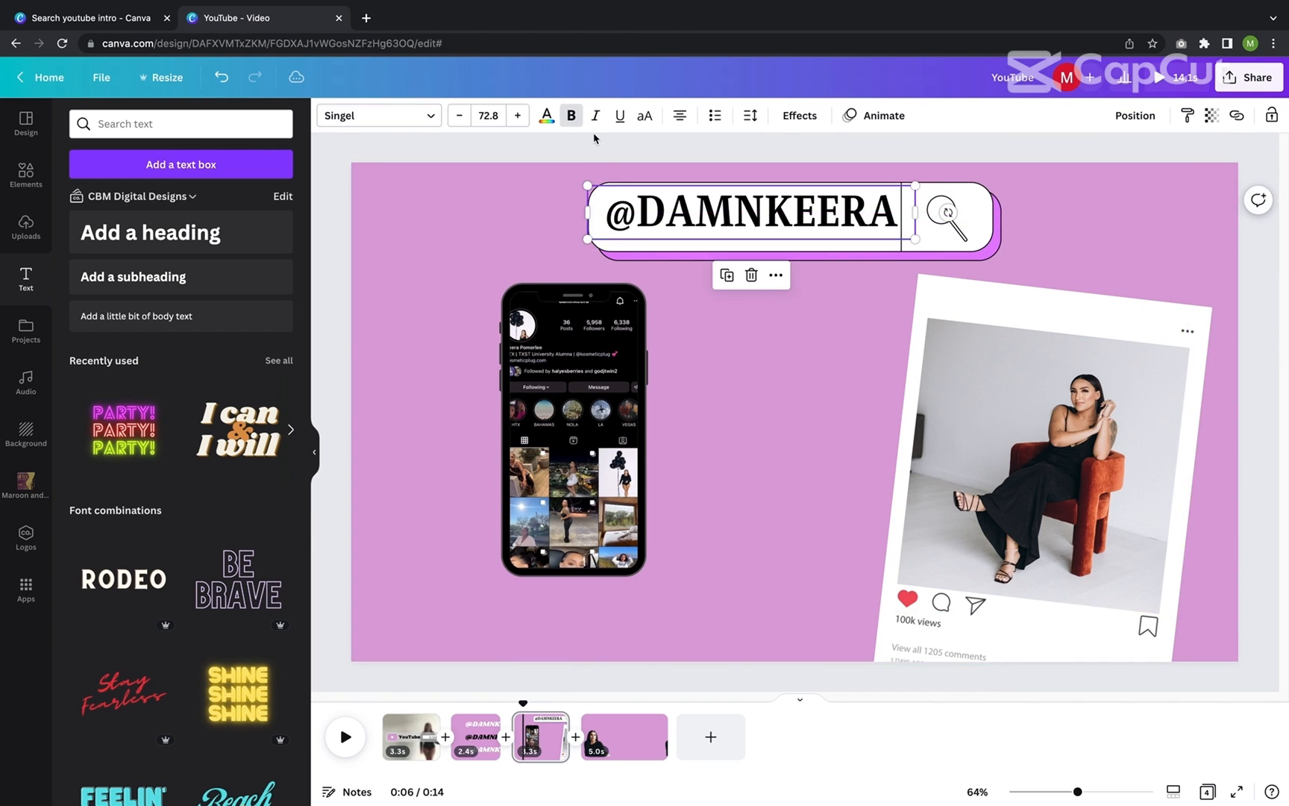
# Step: Enlarge the phone at the page's left side, tilt it slightly counterclockwise, and move the post group next to it
pyautogui.moveTo(578, 410); pyautogui.dragTo(472, 356)
pyautogui.moveTo(540, 521); pyautogui.dragTo(673, 587)
pyautogui.moveTo(514, 522); pyautogui.dragTo(511, 526)
pyautogui.moveTo(496, 665); pyautogui.dragTo(512, 667)
pyautogui.moveTo(494, 528); pyautogui.dragTo(526, 541)
pyautogui.moveTo(1110, 316); pyautogui.dragTo(920, 308)
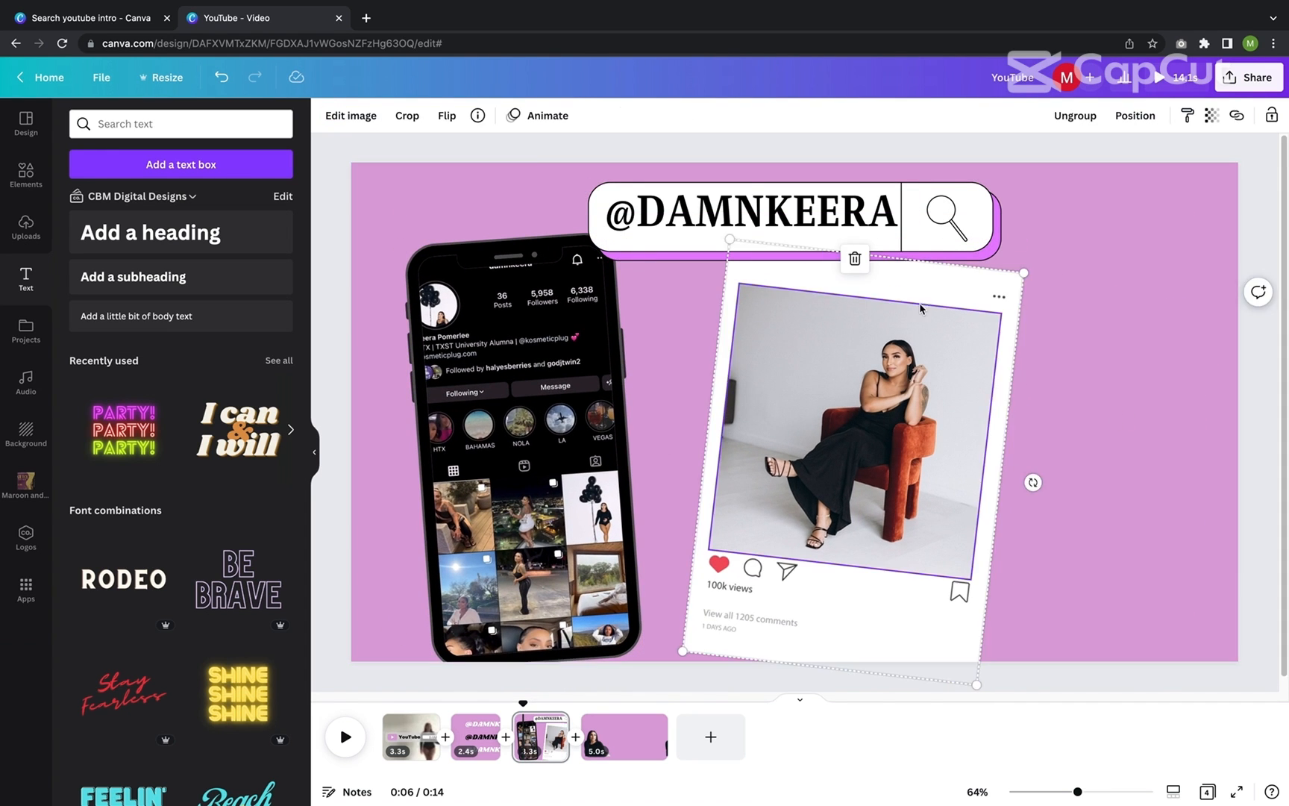
# Step: Apply the Typewriter text animation to the handle in the search bar
pyautogui.click(746, 213)
pyautogui.click(877, 115)
pyautogui.click(103, 509)
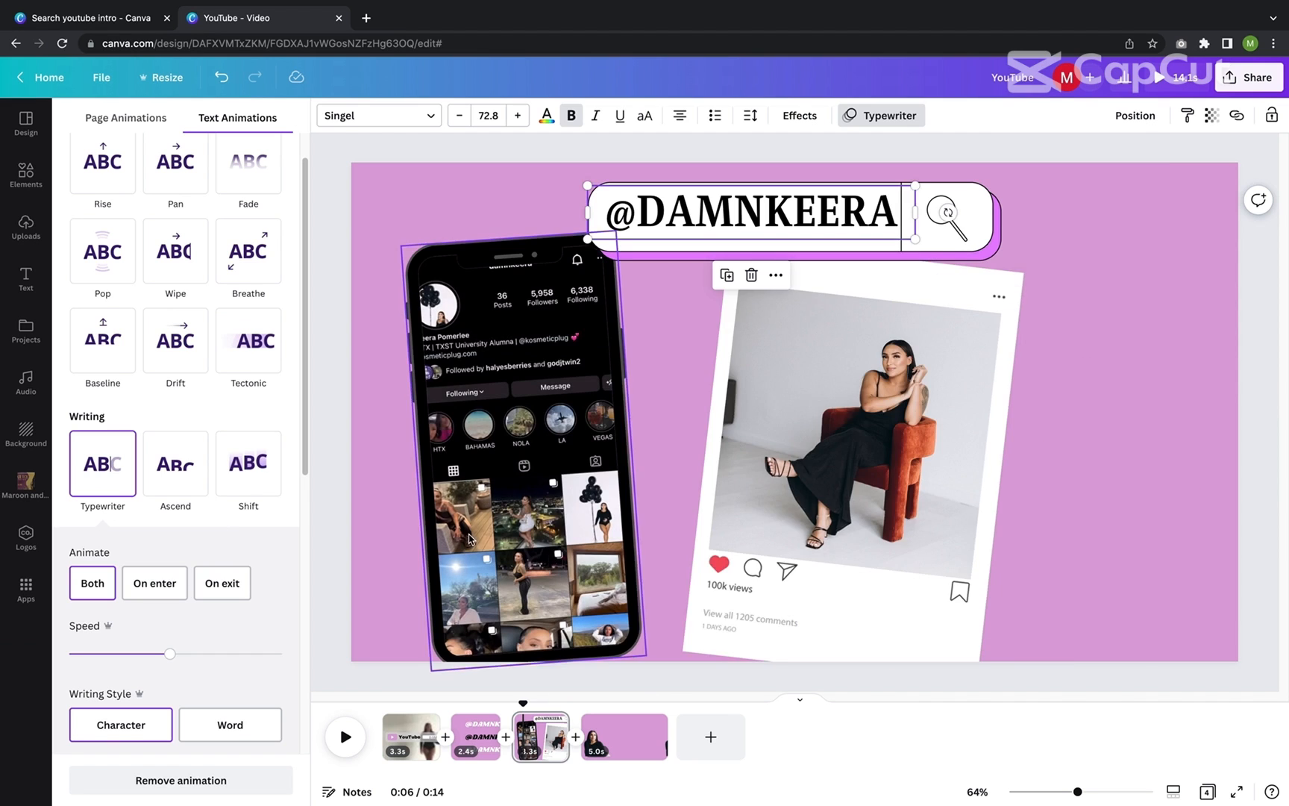
pyautogui.click(519, 329)
pyautogui.click(677, 208)
pyautogui.click(880, 115)
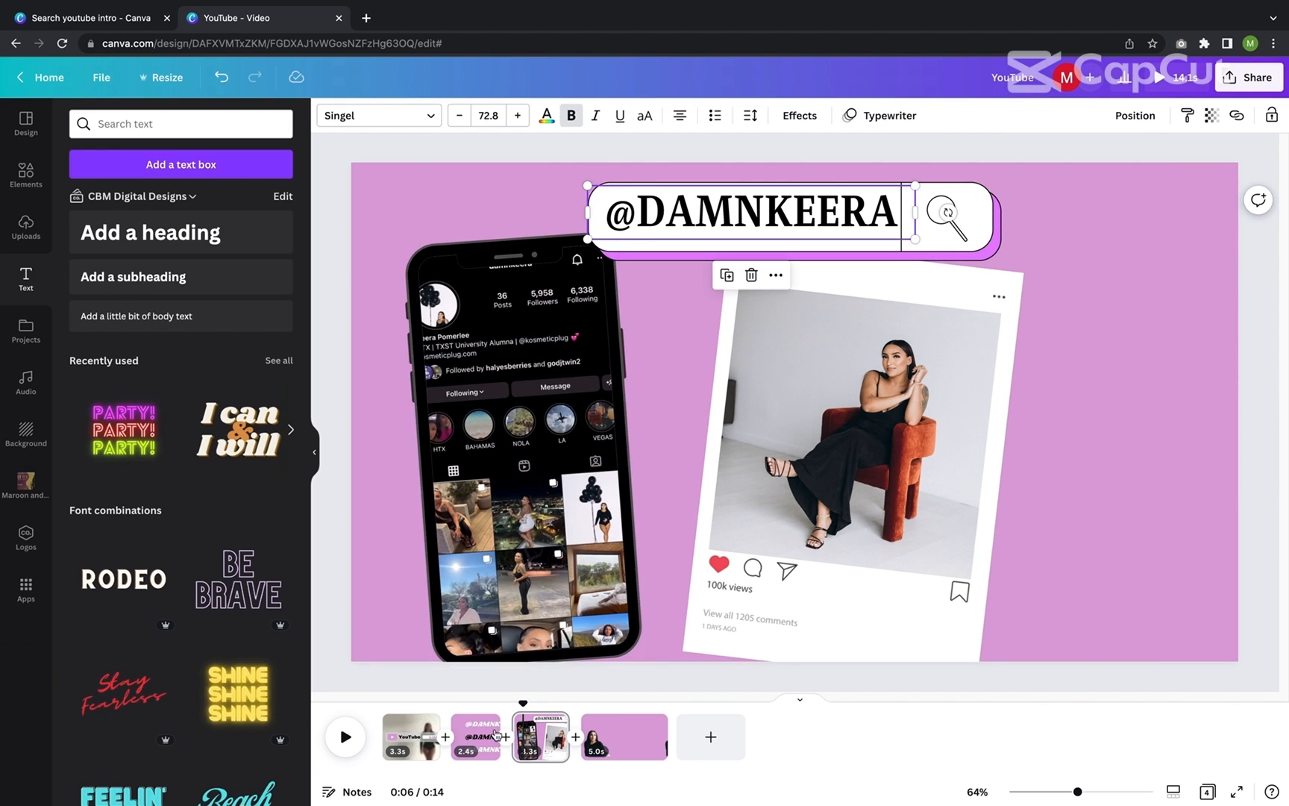
# Step: Play the third page to preview its animation
pyautogui.click(513, 703)
pyautogui.click(353, 740)
pyautogui.click(354, 740)
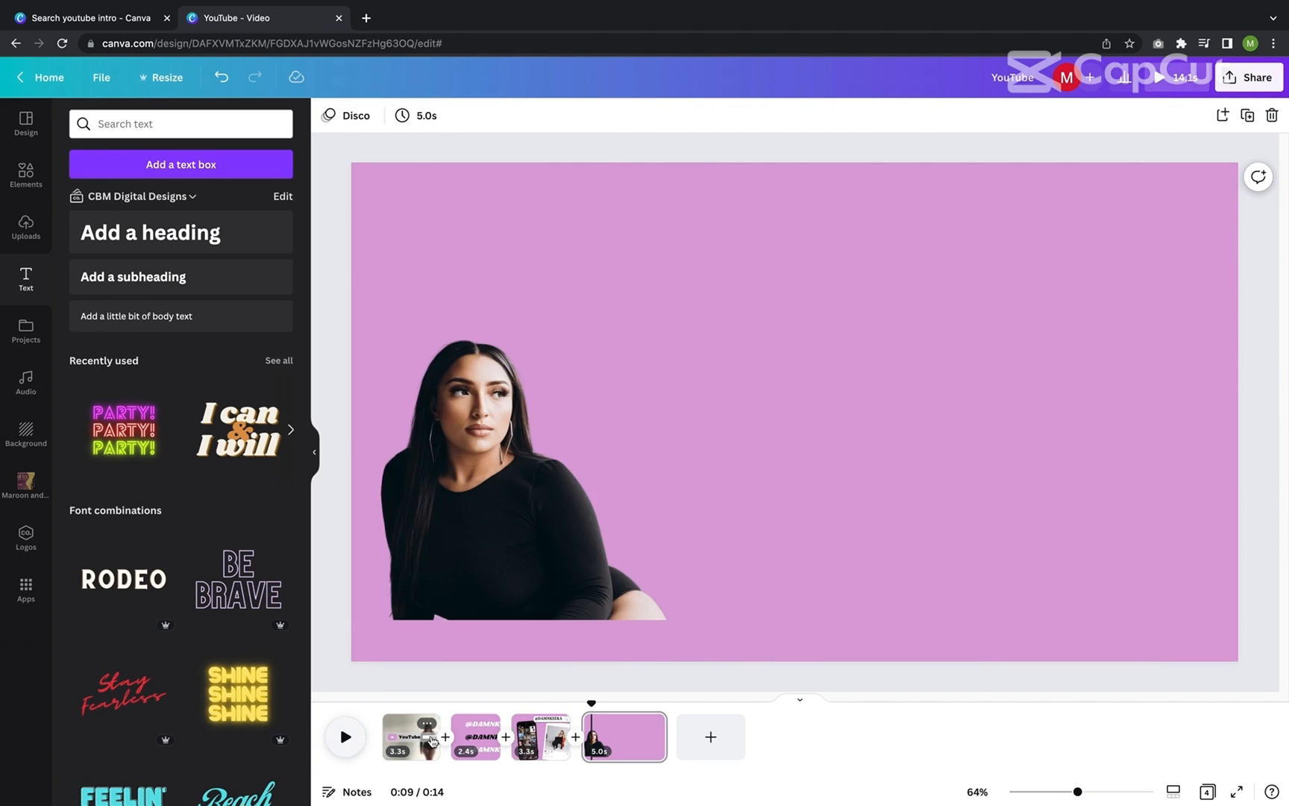
# Step: Apply the Tectonic element animation to the phone mockup on the third page
pyautogui.click(540, 736)
pyautogui.click(502, 441)
pyautogui.click(664, 115)
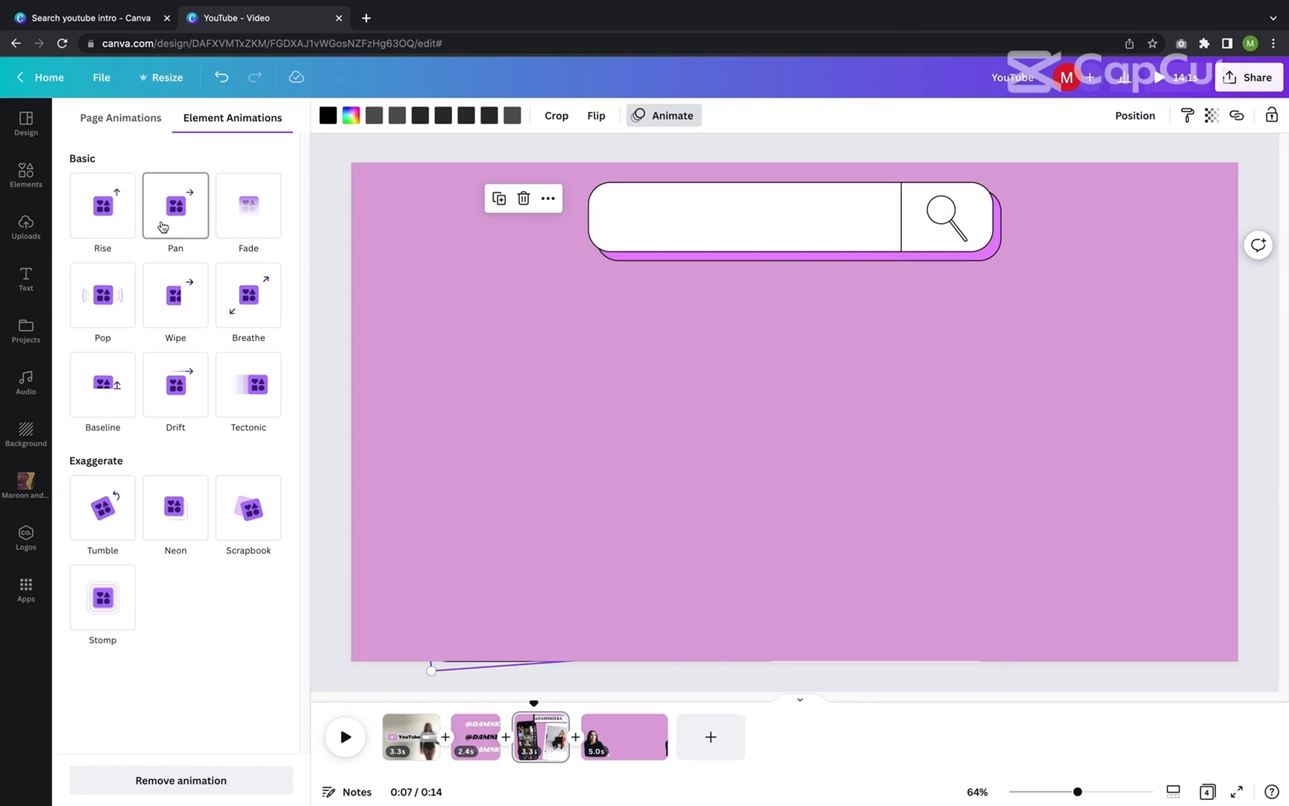
pyautogui.click(142, 125)
pyautogui.scroll(-2, 184, 358)
pyautogui.scroll(2, 211, 348)
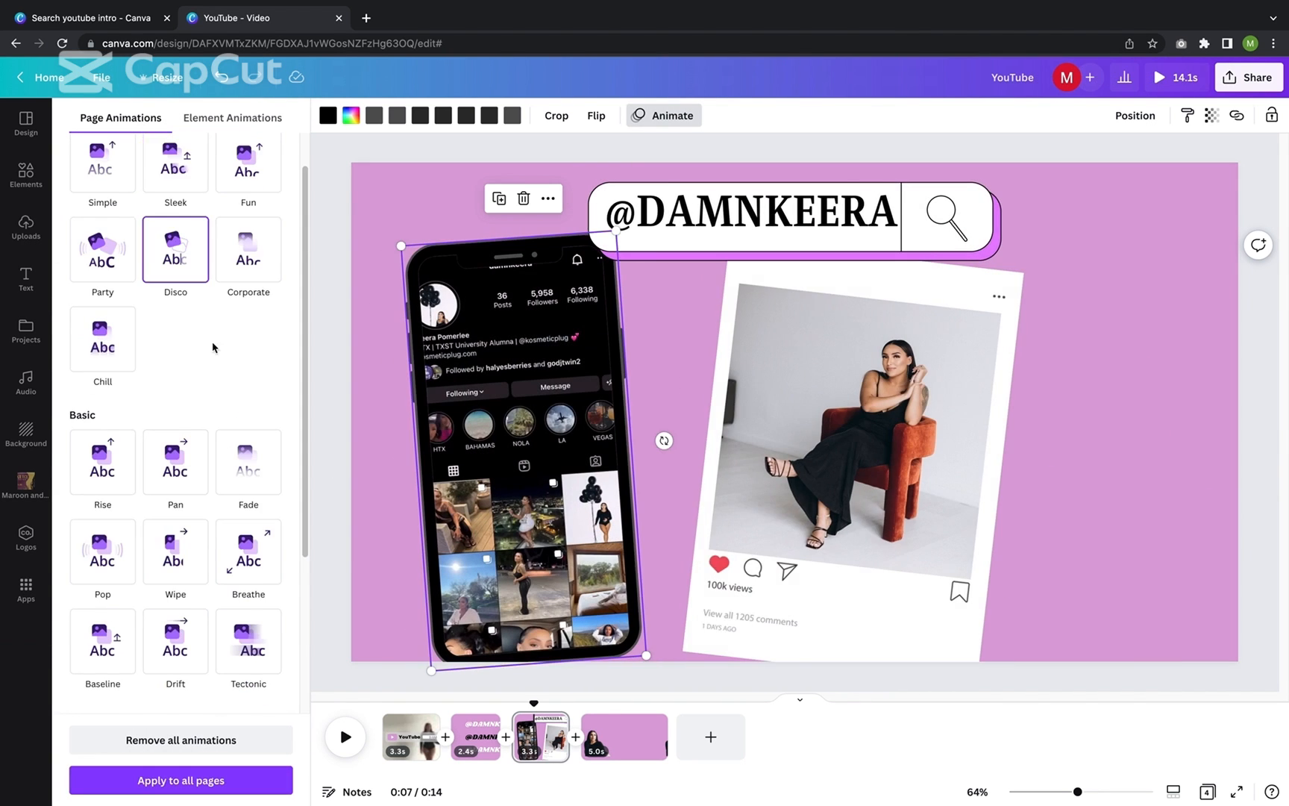
pyautogui.click(746, 215)
pyautogui.scroll(-1, 124, 558)
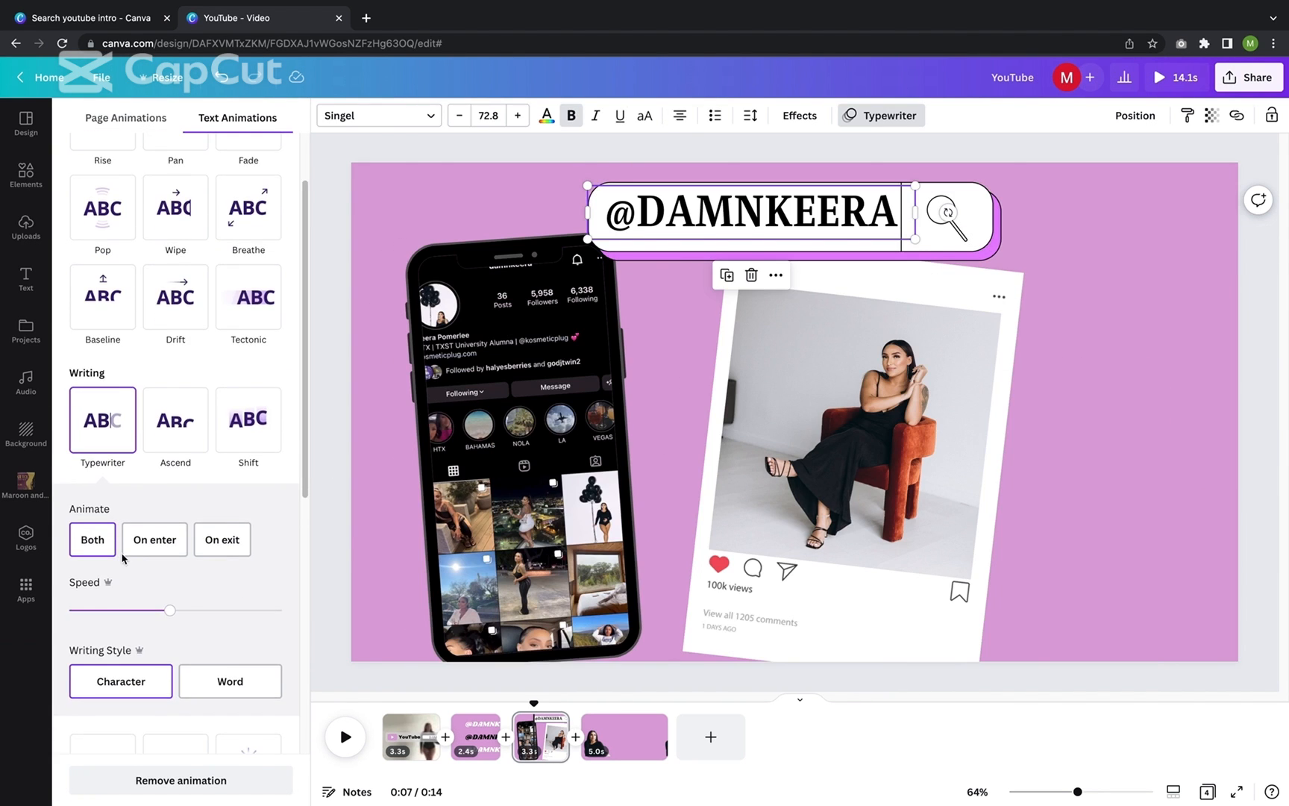
pyautogui.click(497, 365)
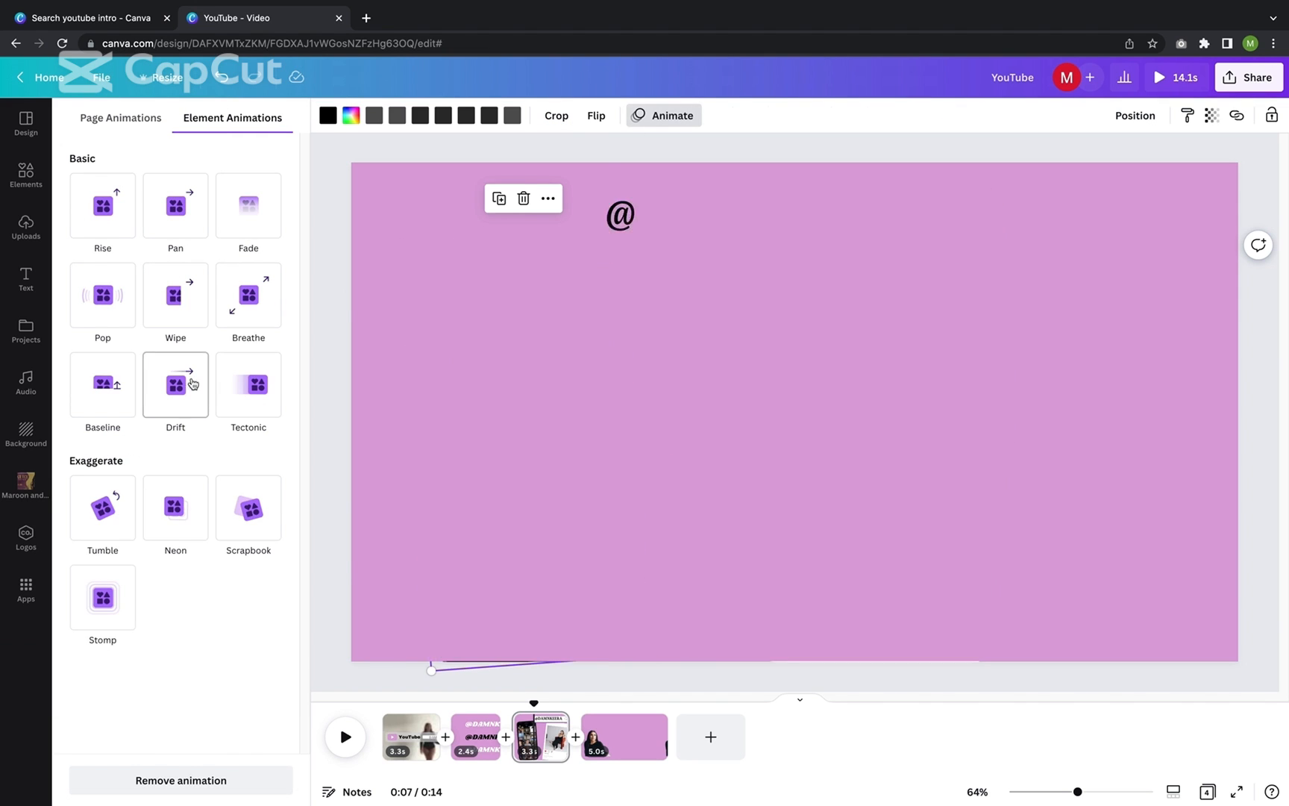
pyautogui.click(186, 384)
pyautogui.click(265, 399)
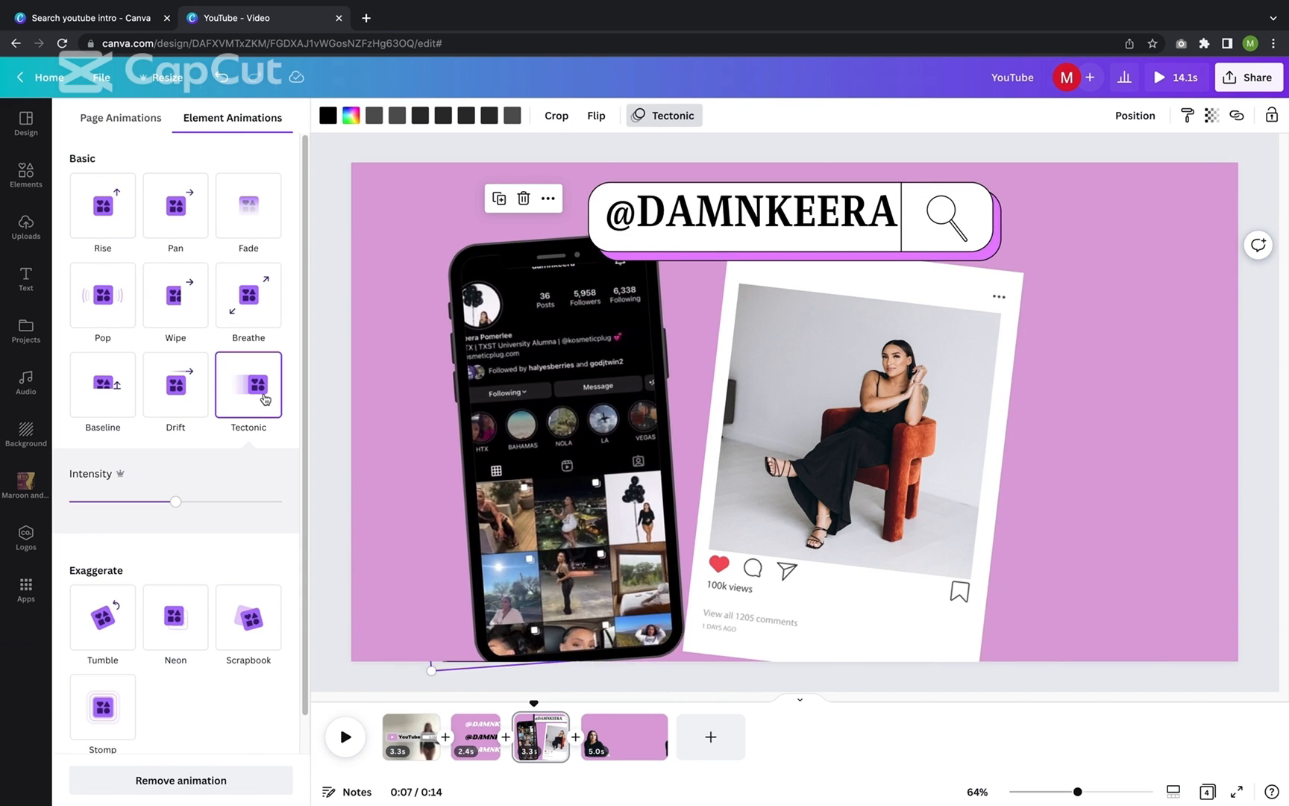
pyautogui.click(652, 336)
# Step: Duplicate the post graphic and place an empty upright copy at the page's right side, overlapping the first post
pyautogui.rightClick(933, 297)
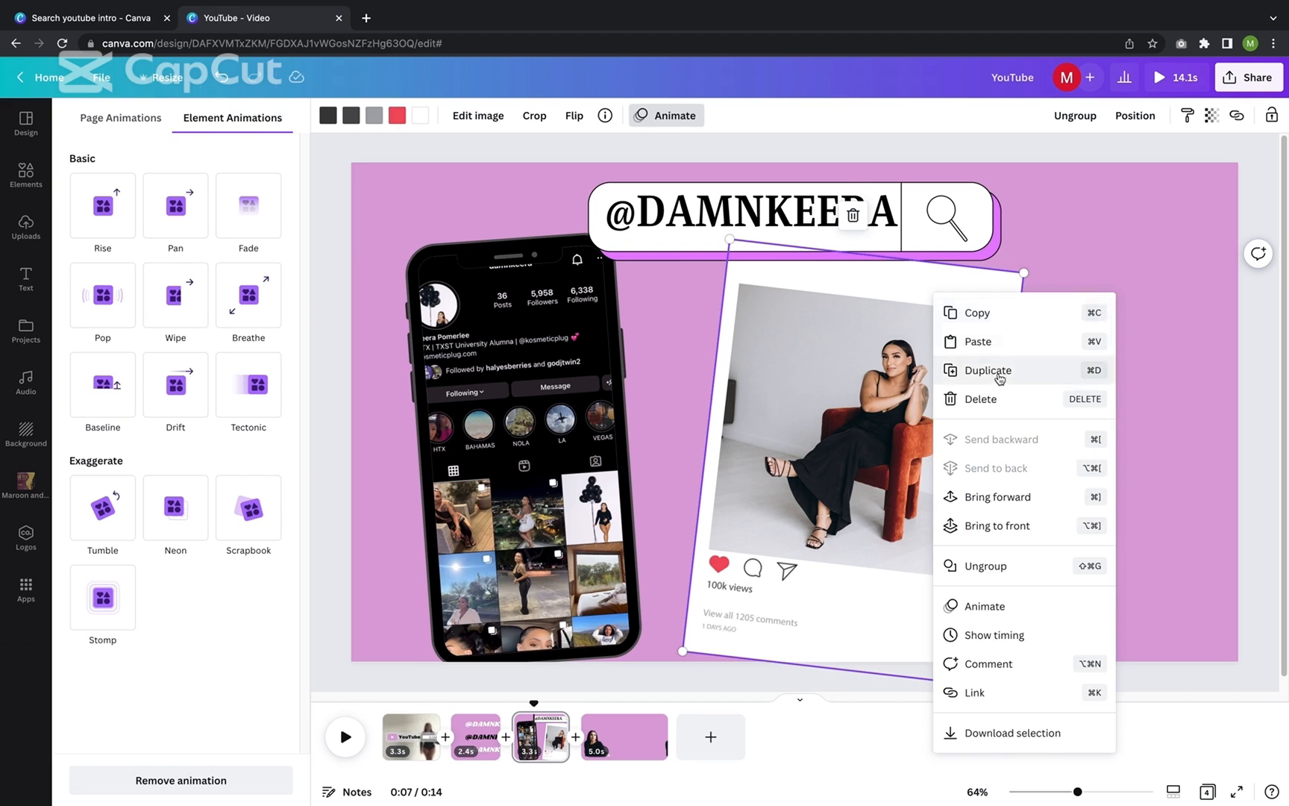
pyautogui.click(970, 368)
pyautogui.rightClick(931, 291)
pyautogui.click(970, 613)
pyautogui.click(1189, 210)
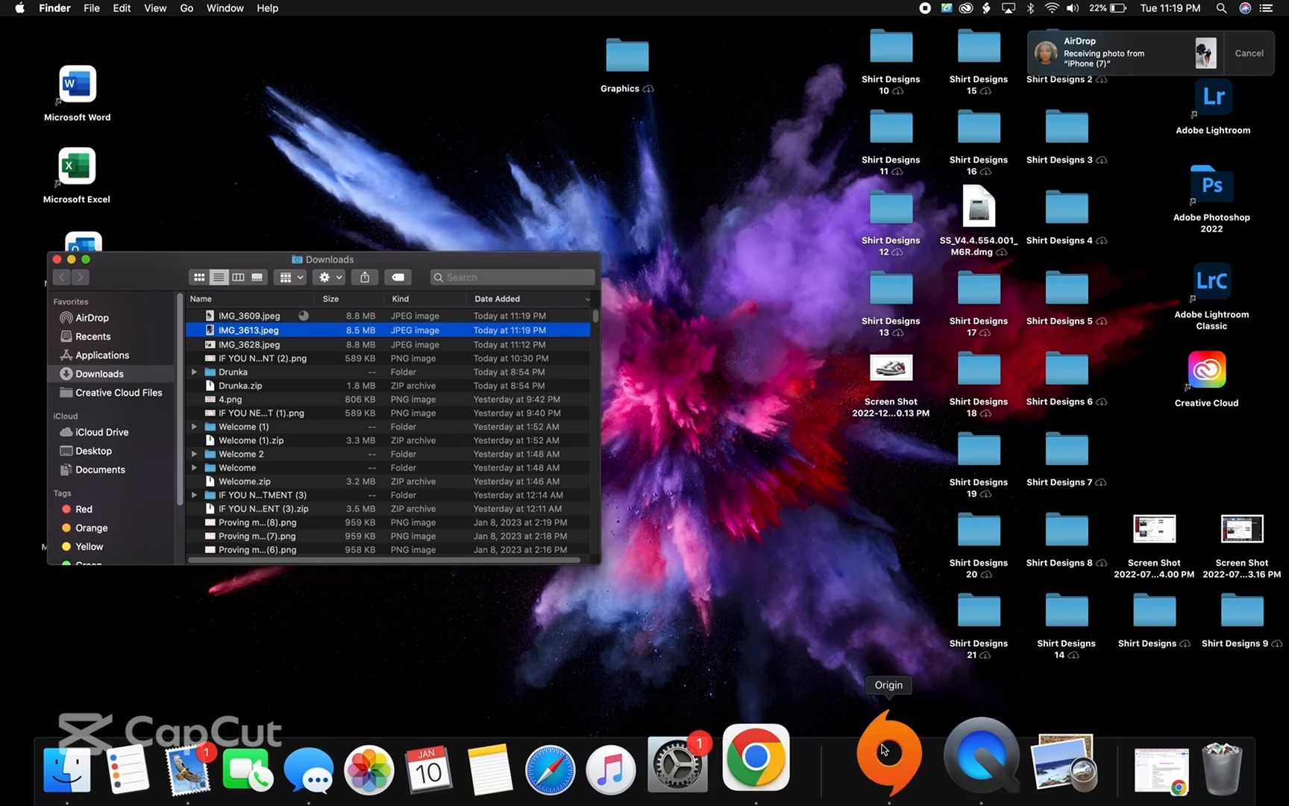
pyautogui.click(798, 768)
pyautogui.click(1096, 265)
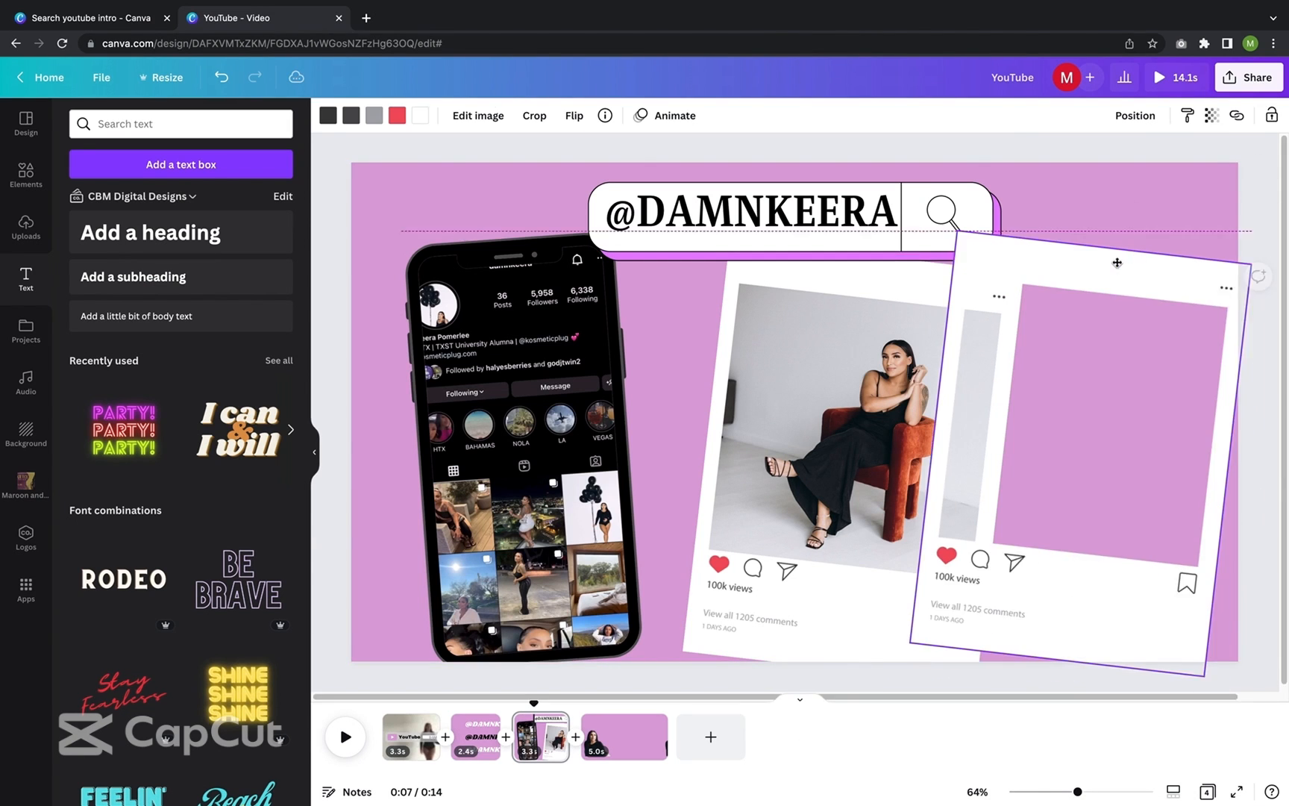
# Step: Check the Recents and Downloads folders in the upload dialog for a new photo for the second post
pyautogui.click(25, 176)
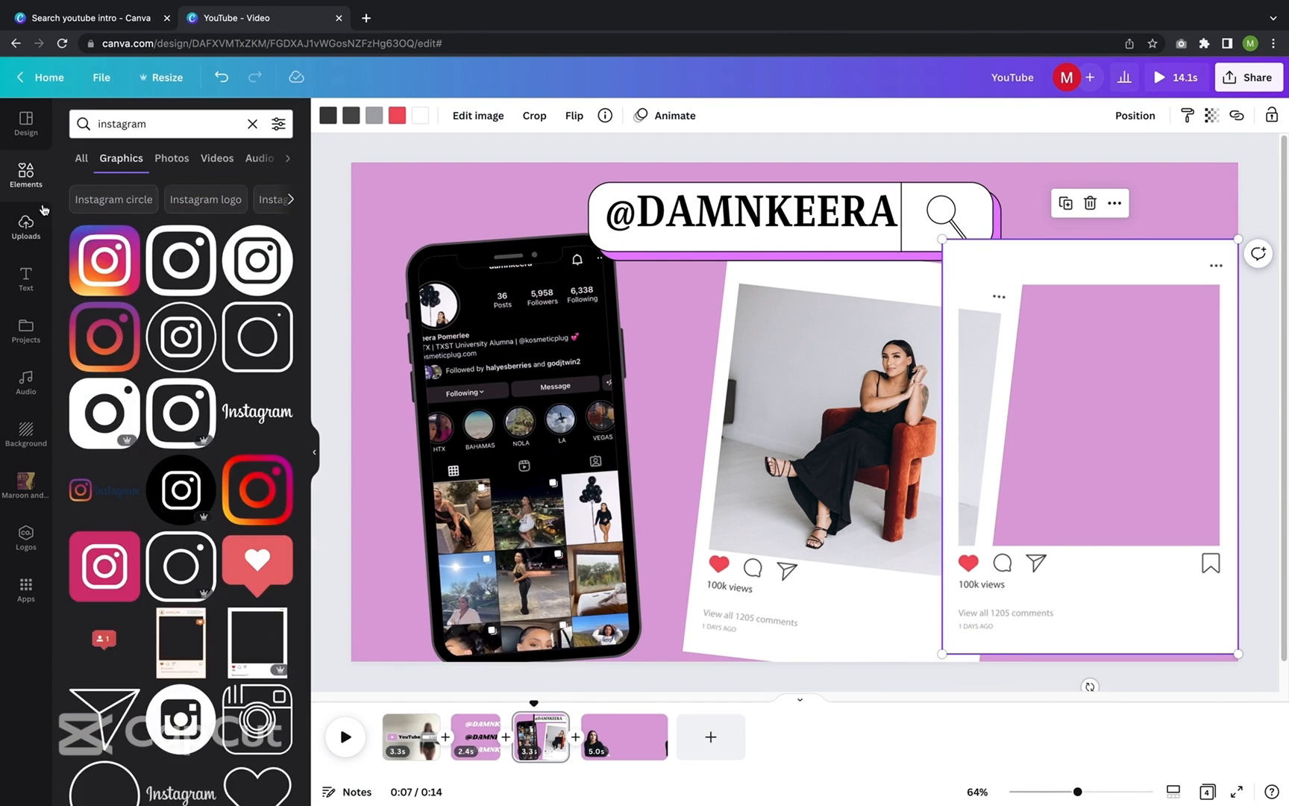
pyautogui.click(25, 228)
pyautogui.click(167, 158)
pyautogui.click(403, 58)
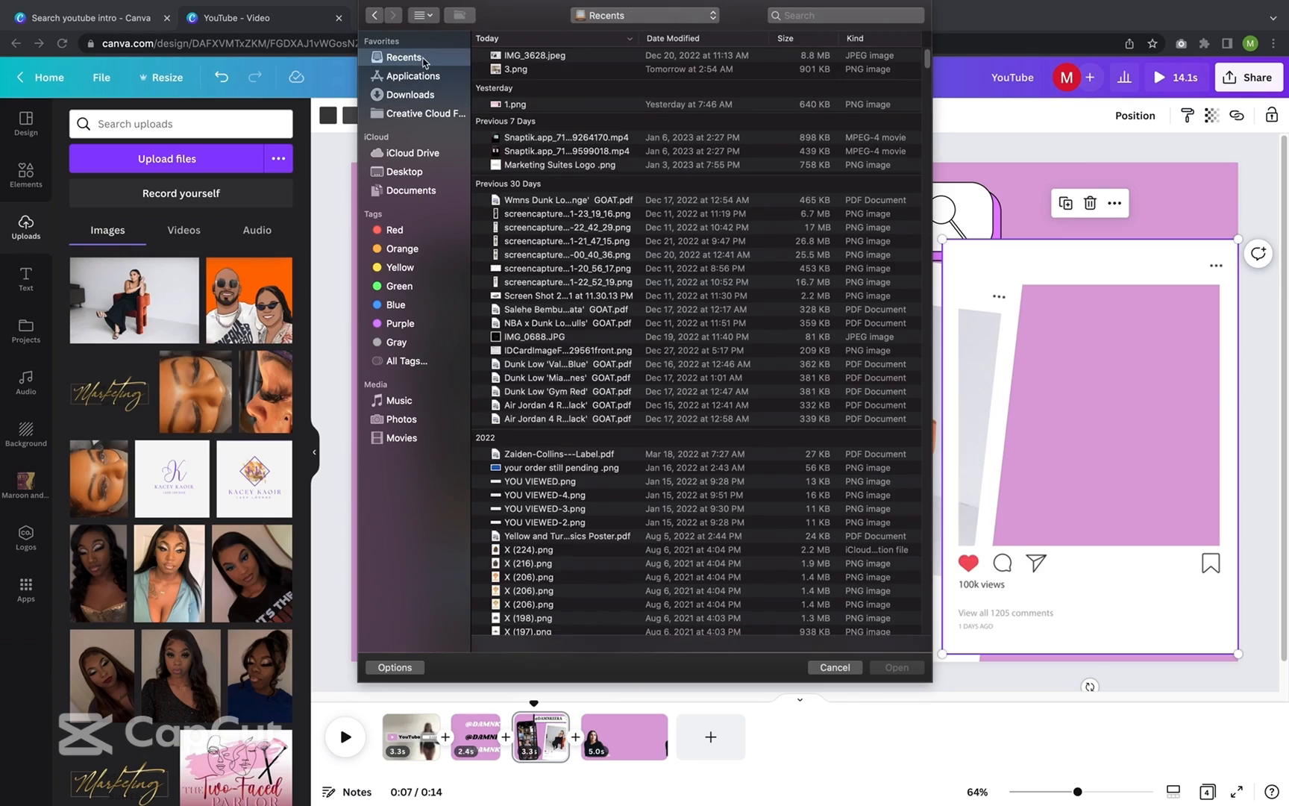
pyautogui.click(393, 95)
pyautogui.click(395, 64)
pyautogui.click(834, 667)
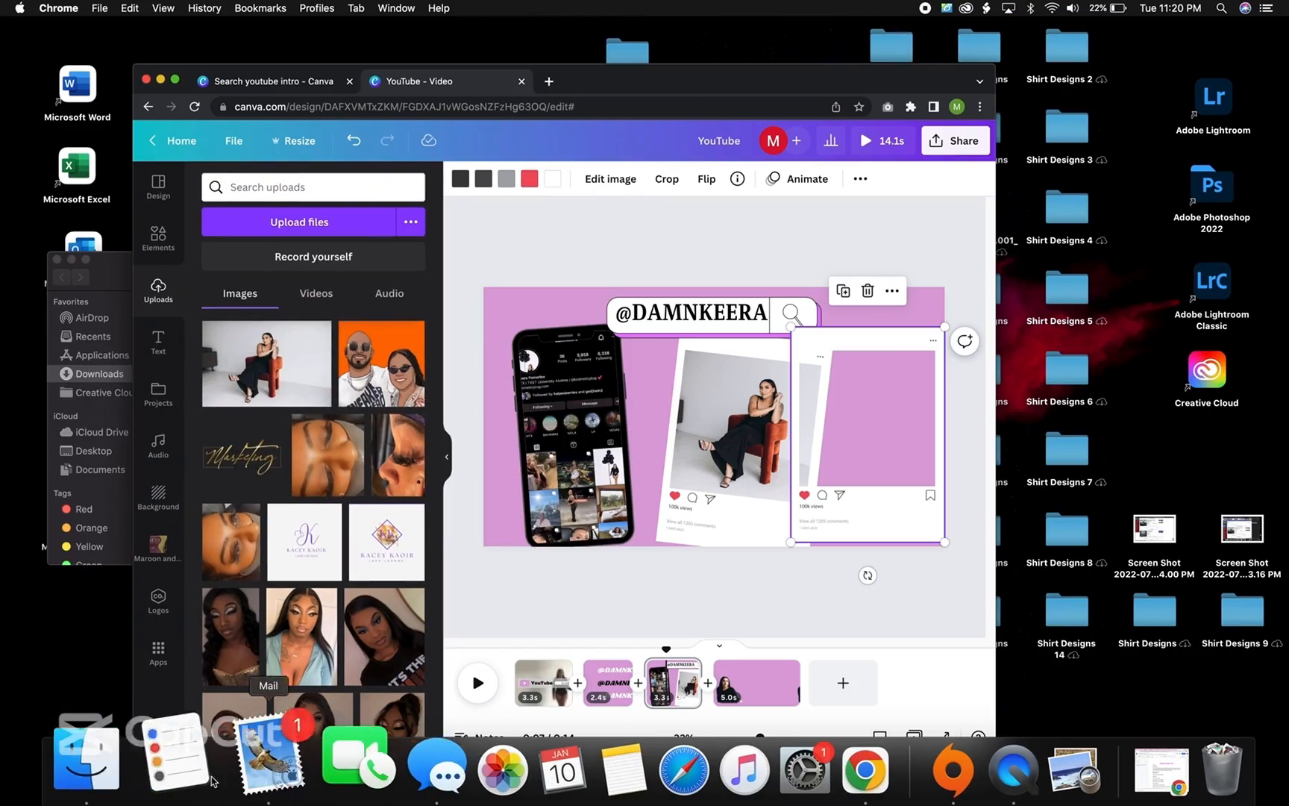
# Step: Switch to Finder and open IMG_3613.jpeg from the Downloads folder to check it
pyautogui.click(97, 768)
pyautogui.doubleClick(230, 330)
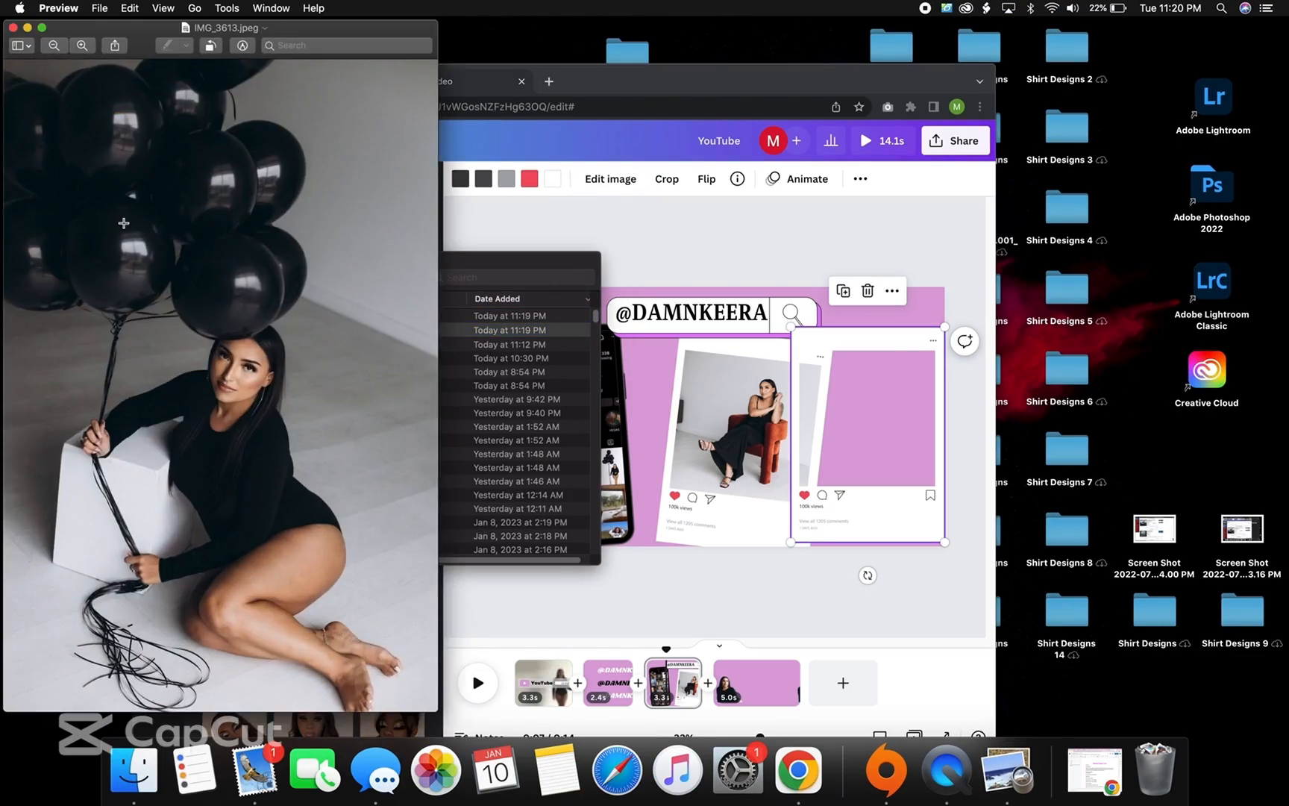
# Step: Close the IMG_3613.jpeg preview, check one more photo from the Downloads folder, and switch back to the Canva design
pyautogui.click(14, 27)
pyautogui.doubleClick(261, 316)
pyautogui.click(13, 27)
pyautogui.click(58, 259)
pyautogui.click(175, 81)
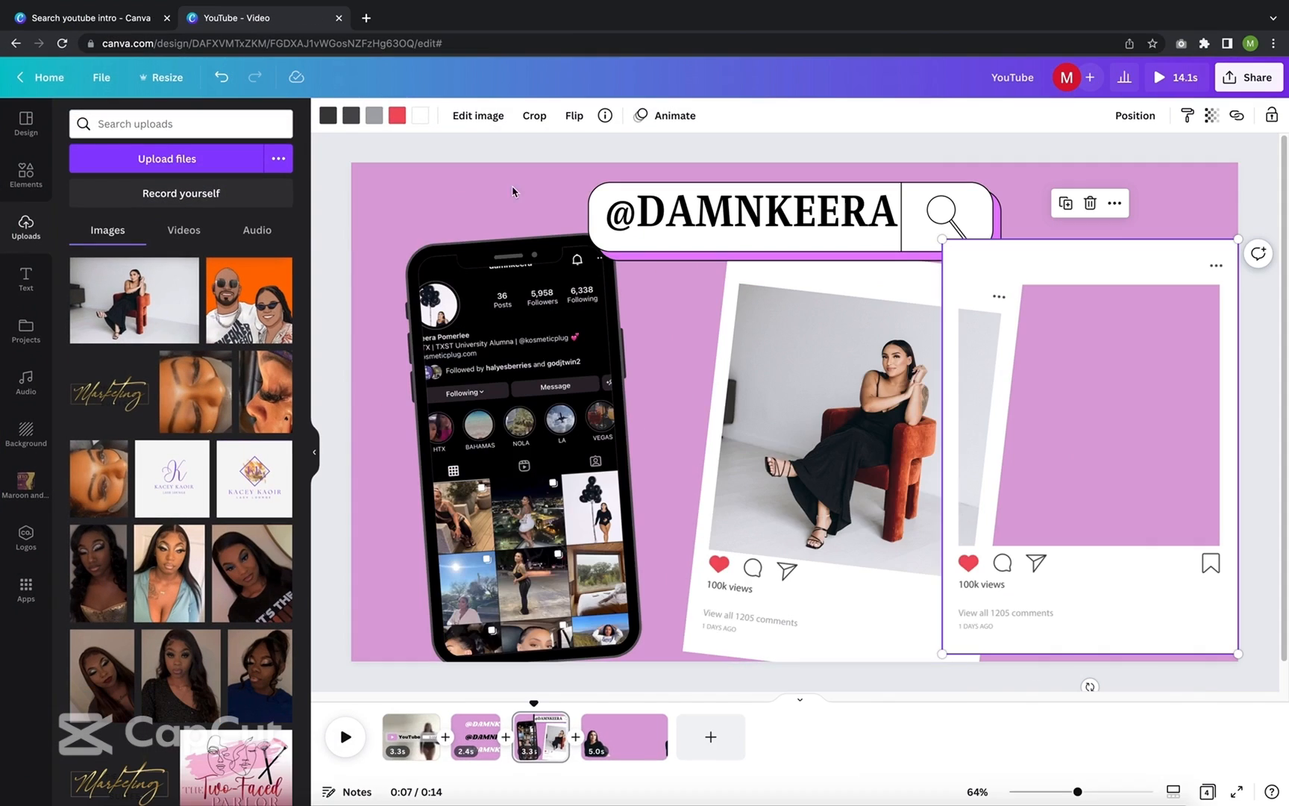
# Step: Upload IMG_3613.jpeg from the Recents folder and move the tilted chair post to overlap the phone mockup
pyautogui.click(206, 166)
pyautogui.click(395, 60)
pyautogui.click(543, 67)
pyautogui.click(897, 668)
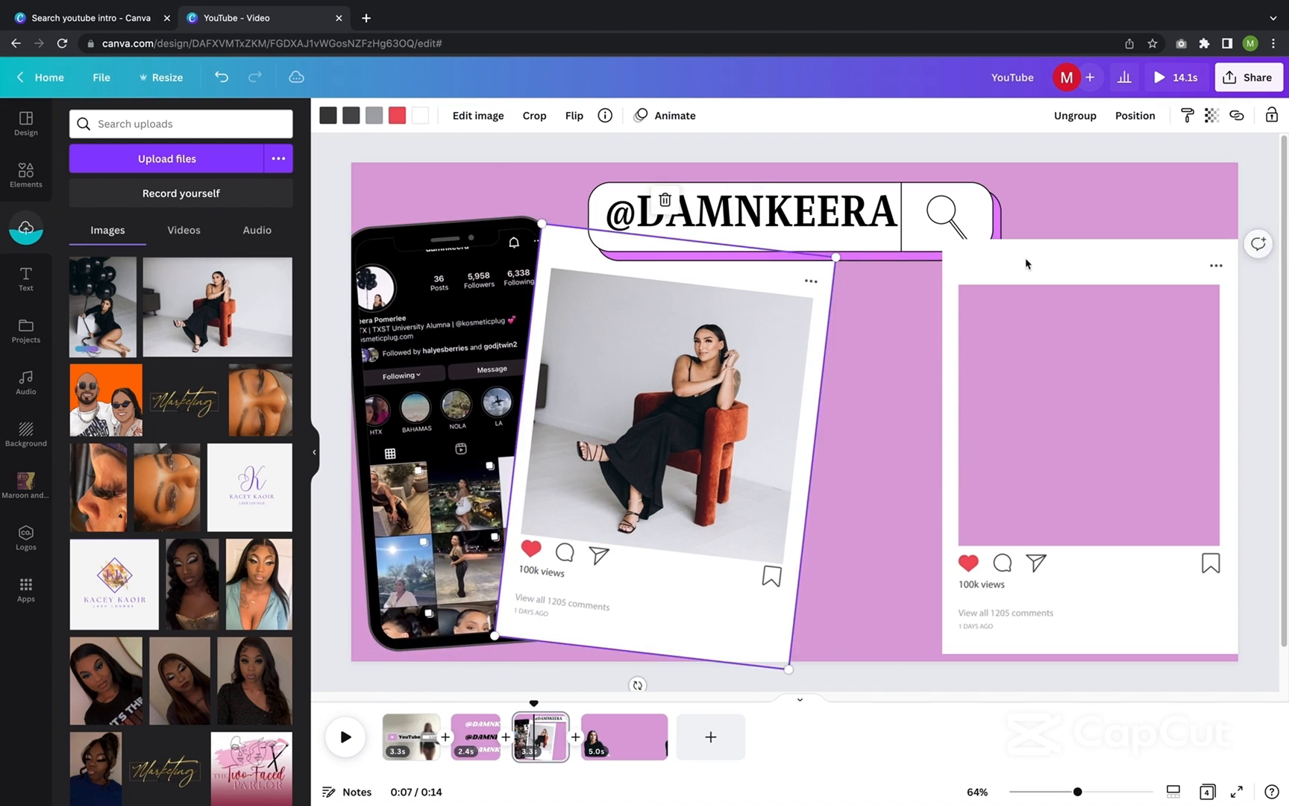
pyautogui.moveTo(631, 269); pyautogui.dragTo(554, 269)
# Step: Upload IMG_3628.jpeg and IMG_3609.jpeg from the Recents folder, and duplicate the empty post on the third page
pyautogui.click(207, 167)
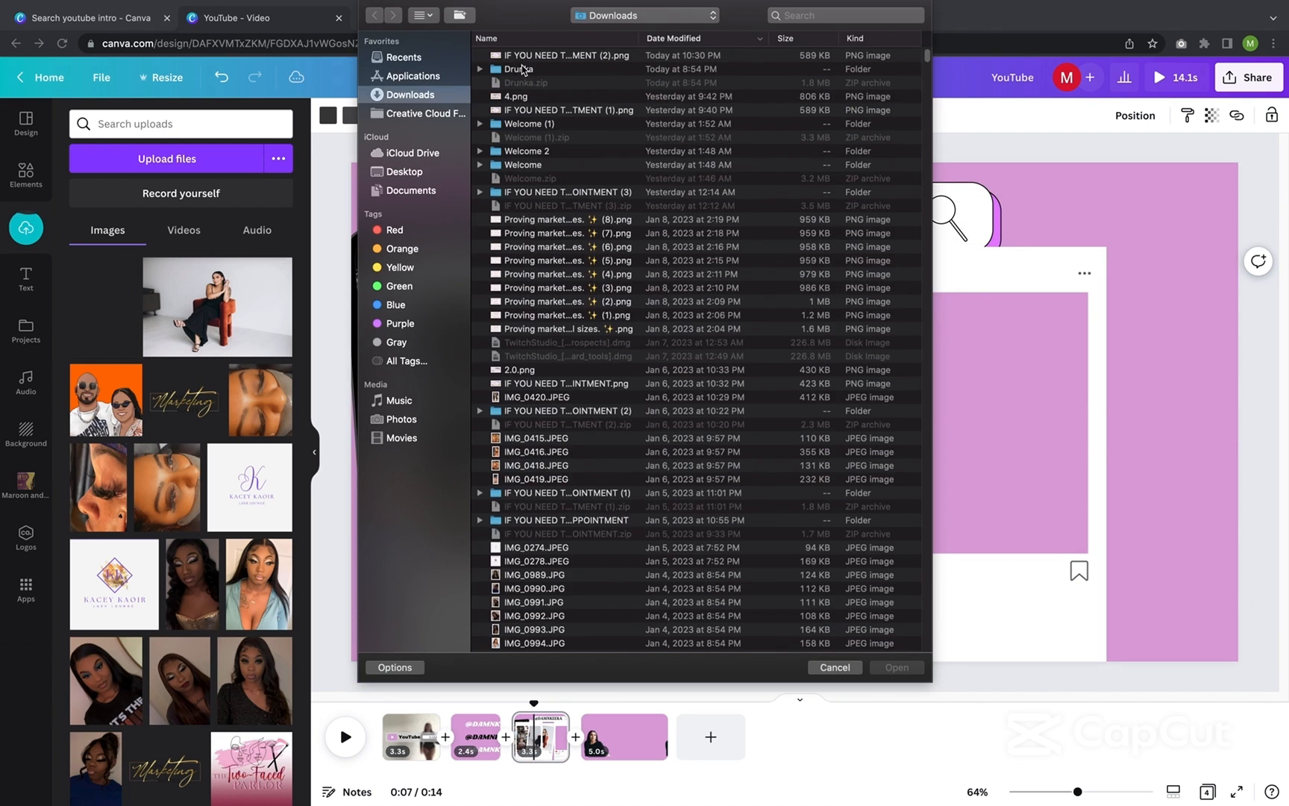
pyautogui.click(434, 62)
pyautogui.doubleClick(525, 53)
pyautogui.click(900, 262)
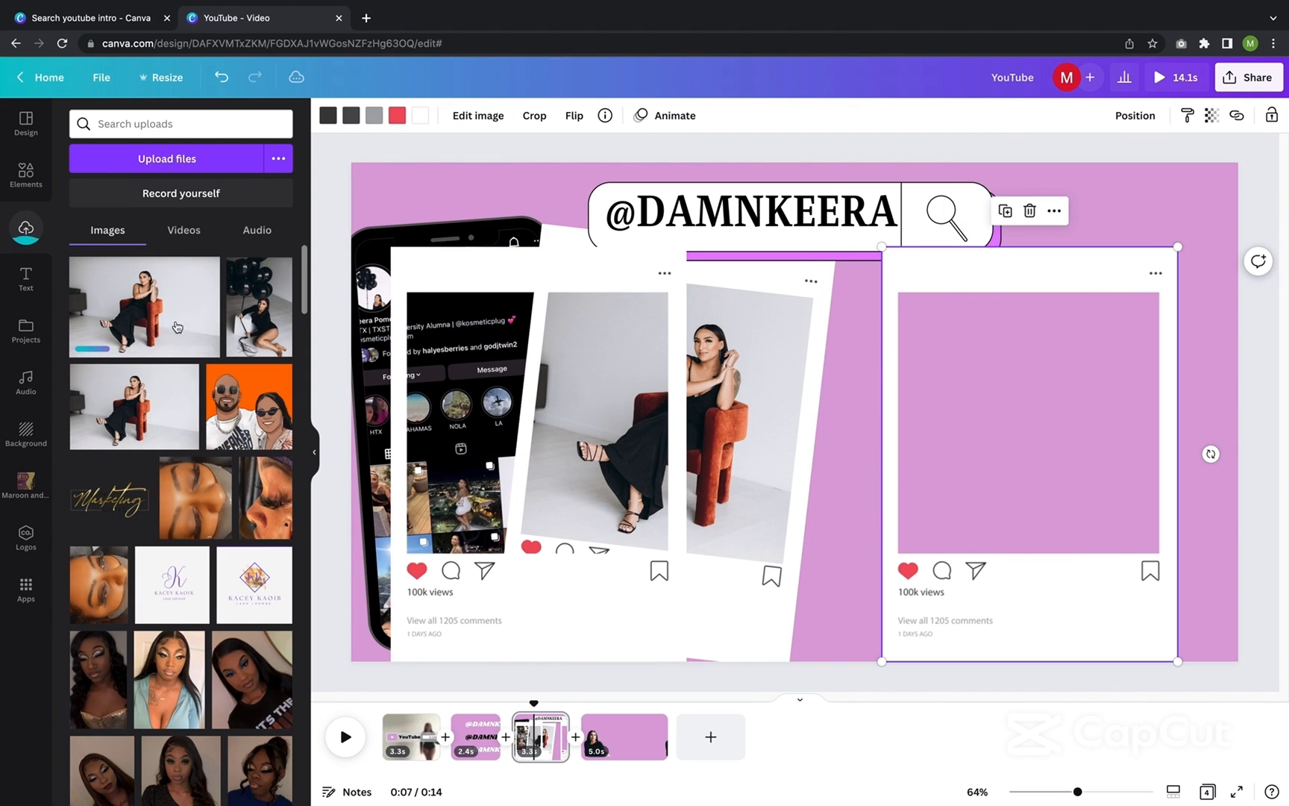
pyautogui.click(186, 159)
pyautogui.click(418, 57)
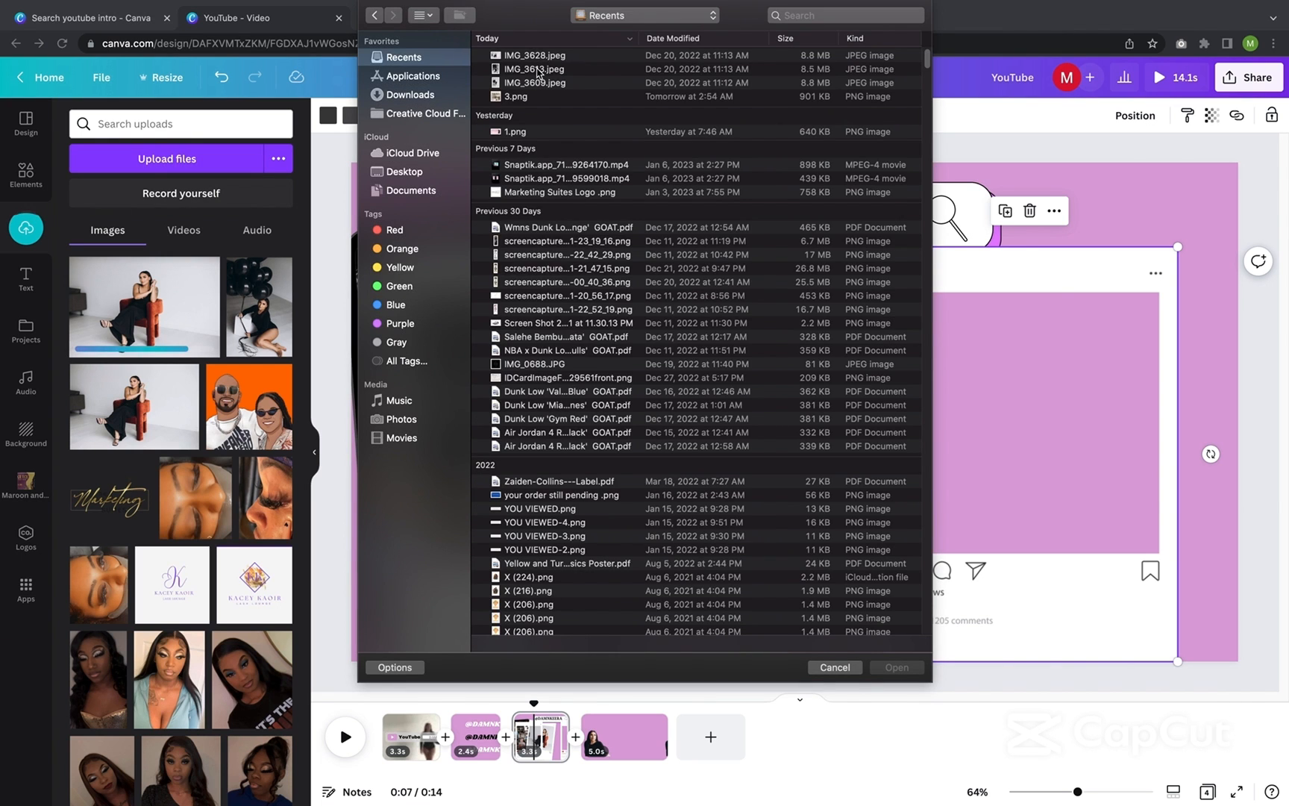
pyautogui.doubleClick(539, 83)
# Step: Add the uploaded IMG_3609.jpeg to the right empty post, size it to cover the picture opening, and group it with the post
pyautogui.click(97, 297)
pyautogui.moveTo(772, 432); pyautogui.dragTo(979, 447)
pyautogui.moveTo(1084, 379); pyautogui.dragTo(1103, 368)
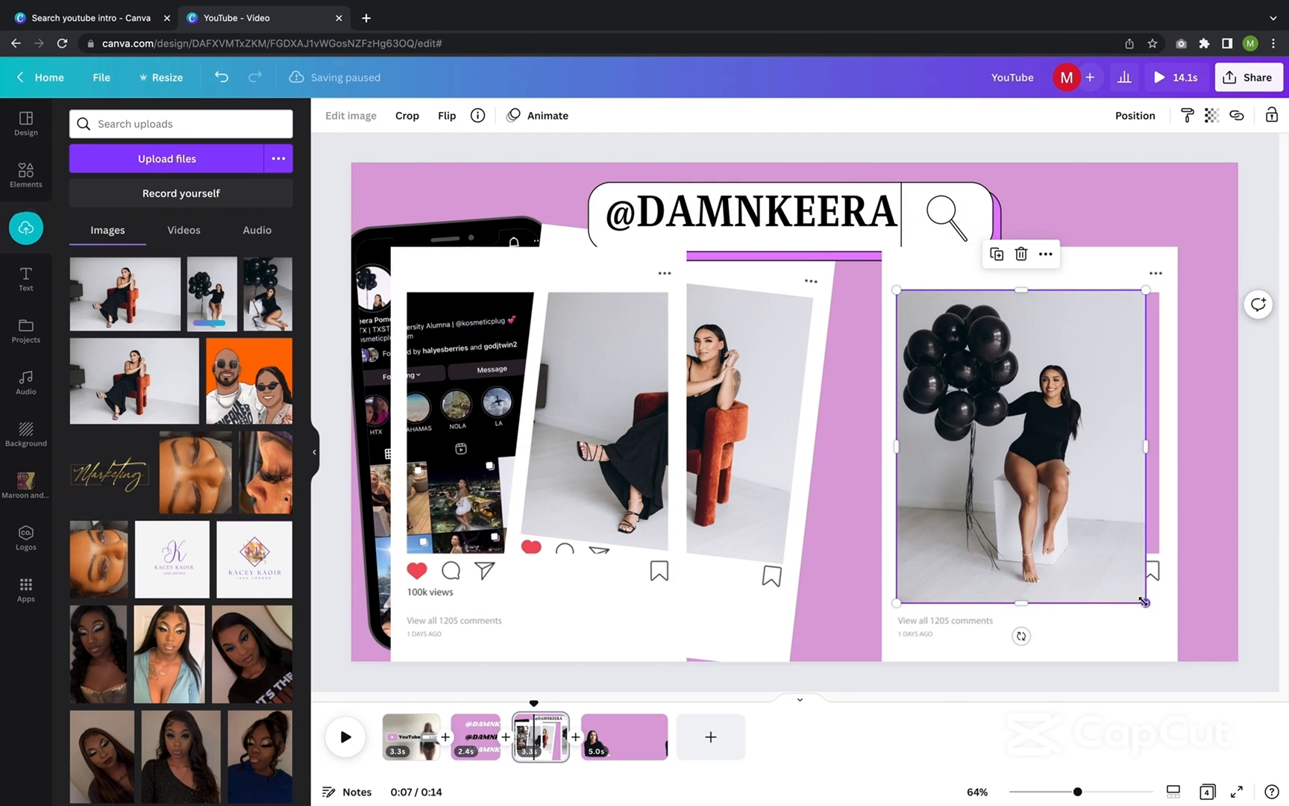
pyautogui.moveTo(1144, 602); pyautogui.dragTo(1101, 552)
pyautogui.moveTo(1102, 420); pyautogui.dragTo(1160, 420)
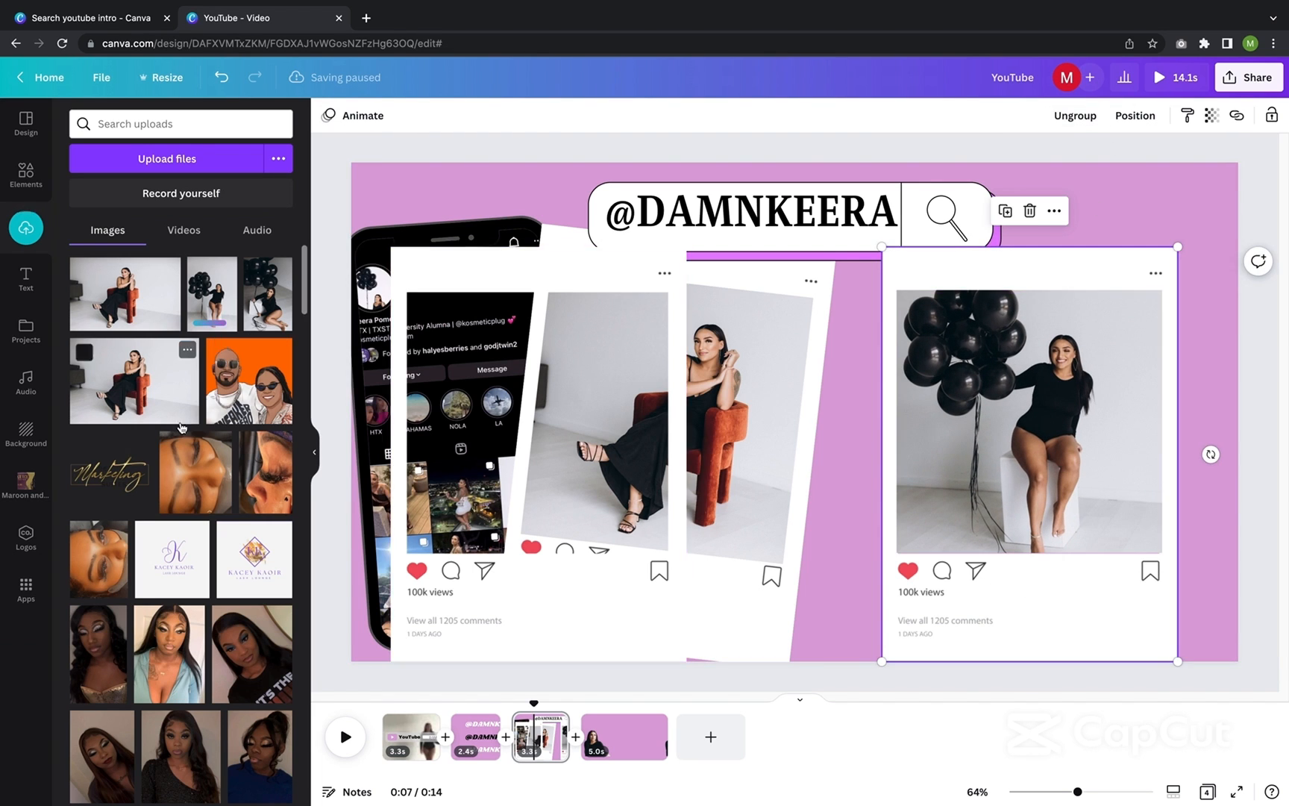
# Step: Move the other empty post to the page's middle and fit the IMG_3613.jpeg photo into its picture opening as a group
pyautogui.moveTo(558, 273); pyautogui.dragTo(883, 265)
pyautogui.click(268, 299)
pyautogui.moveTo(784, 417); pyautogui.dragTo(847, 480)
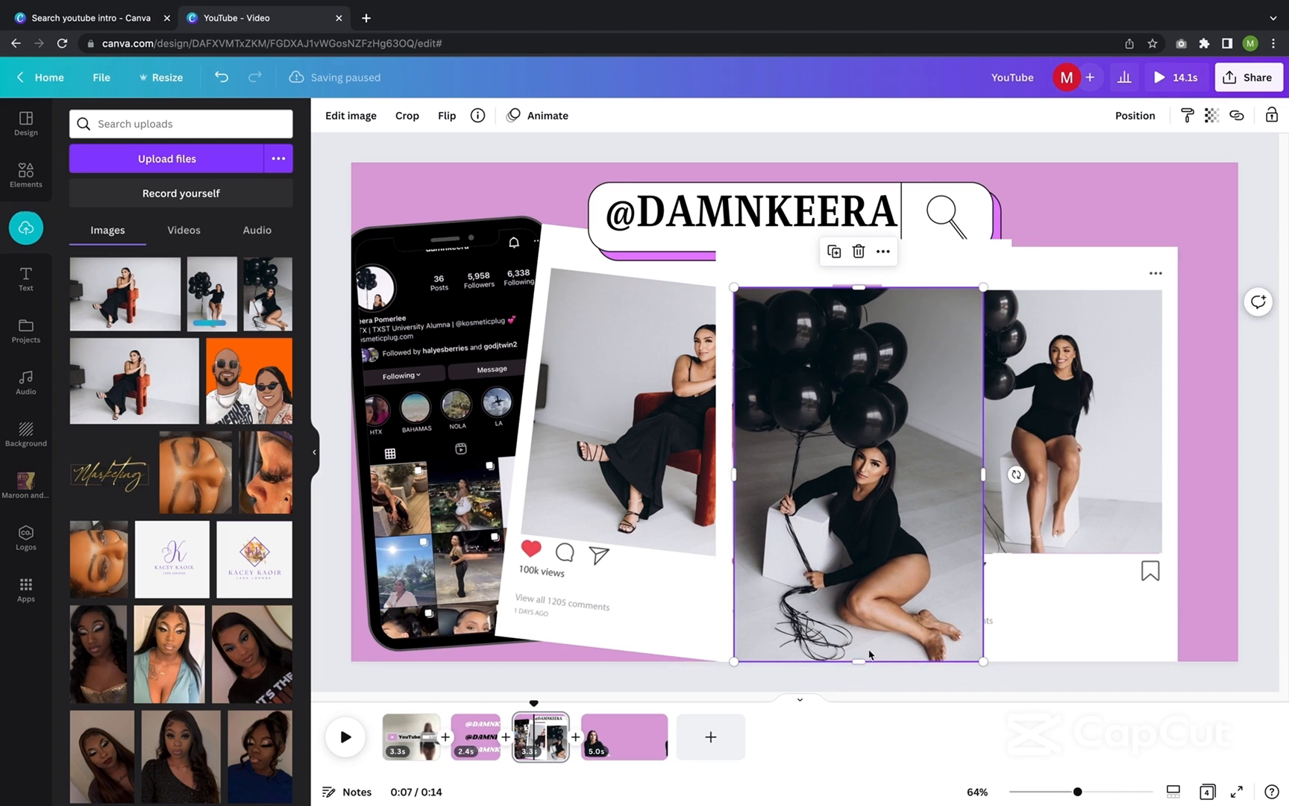
pyautogui.moveTo(984, 660); pyautogui.dragTo(909, 549)
pyautogui.moveTo(1037, 478); pyautogui.dragTo(1208, 598)
# Step: Arrange the posts with the seated balloon photo at left, the chair photo in the middle and the reclining photo at right
pyautogui.moveTo(960, 241); pyautogui.dragTo(1127, 203)
pyautogui.moveTo(1185, 407); pyautogui.dragTo(471, 327)
pyautogui.moveTo(791, 336); pyautogui.dragTo(951, 299)
pyautogui.moveTo(1068, 381); pyautogui.dragTo(1166, 389)
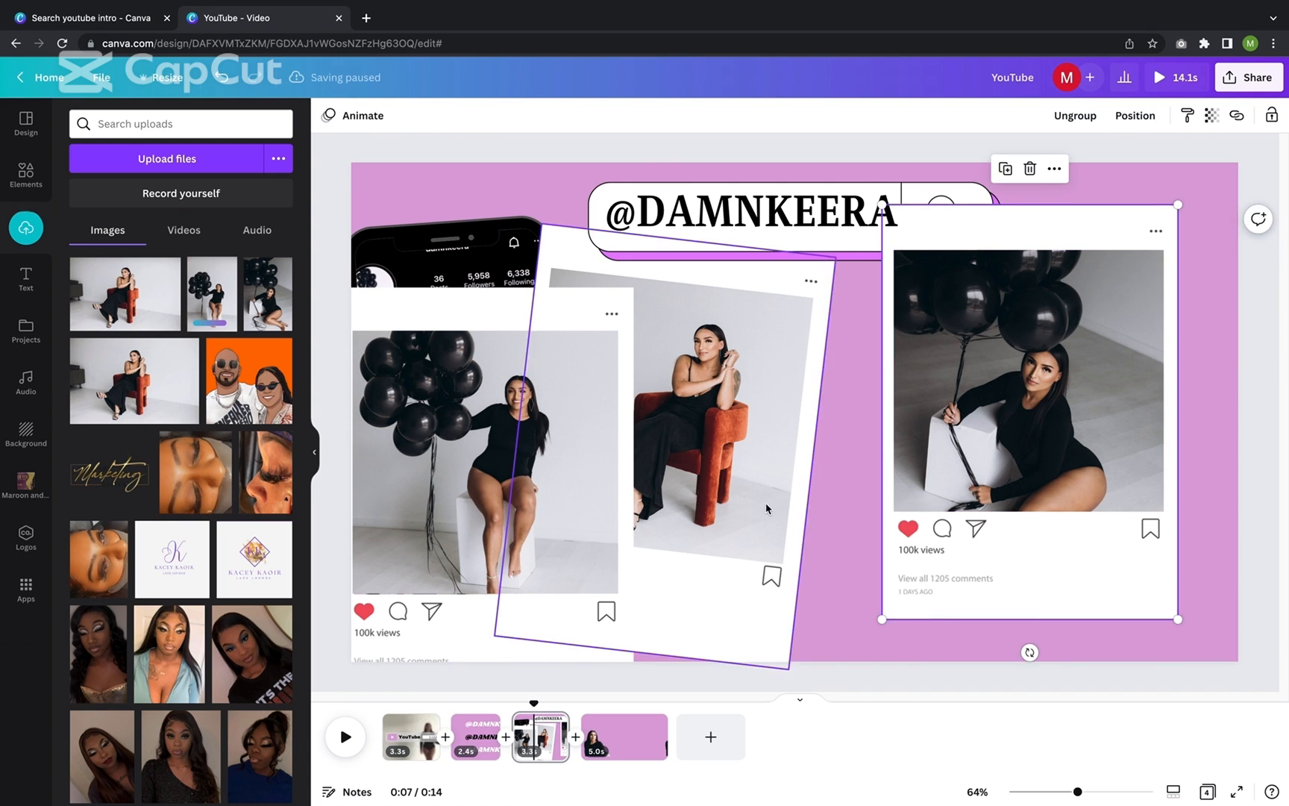
pyautogui.moveTo(766, 504); pyautogui.dragTo(895, 502)
# Step: Tilt the right post counterclockwise, overlapping the chair post's edge, and shift the upright balloon post toward the page's centre
pyautogui.moveTo(1075, 541); pyautogui.dragTo(1062, 568)
pyautogui.moveTo(1019, 679); pyautogui.dragTo(992, 677)
pyautogui.moveTo(995, 556); pyautogui.dragTo(994, 584)
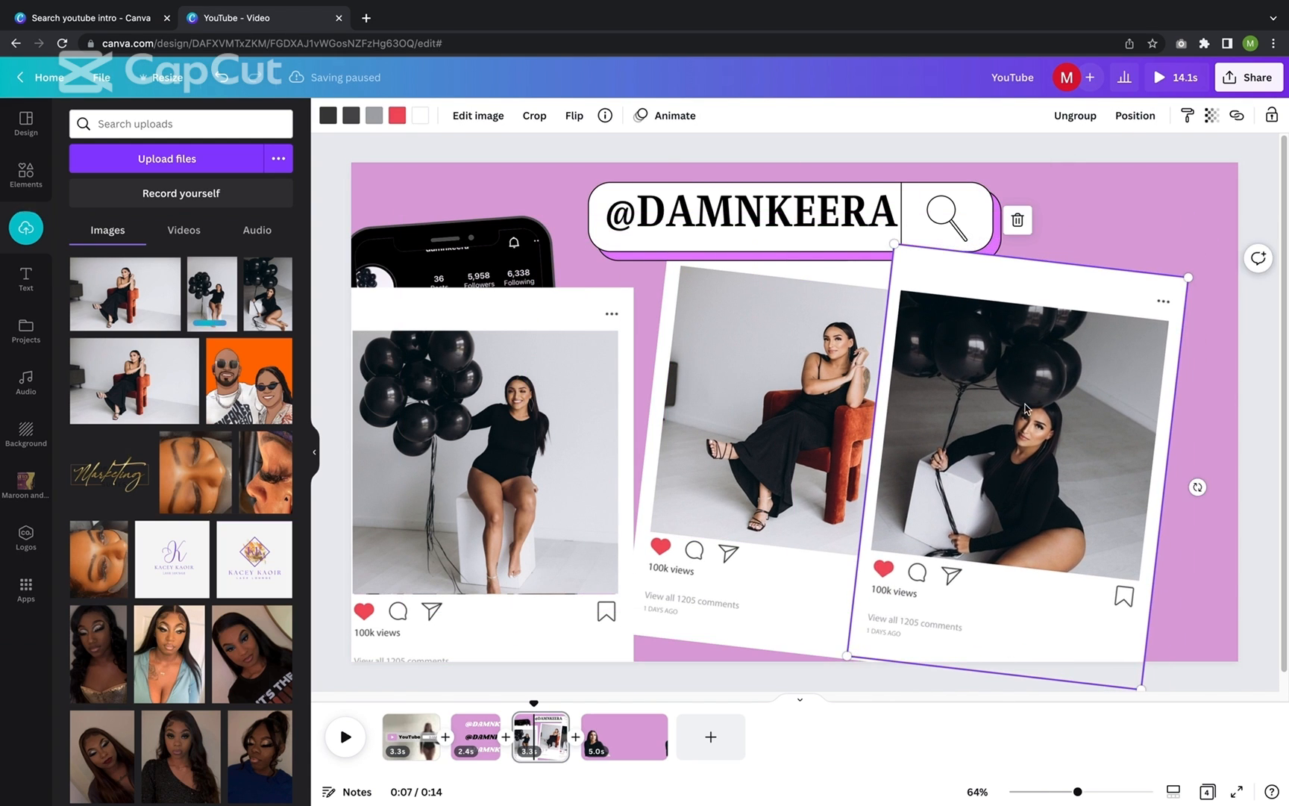
pyautogui.moveTo(894, 244); pyautogui.dragTo(907, 269)
pyautogui.moveTo(1007, 662); pyautogui.dragTo(996, 651)
pyautogui.moveTo(1186, 487); pyautogui.dragTo(1185, 443)
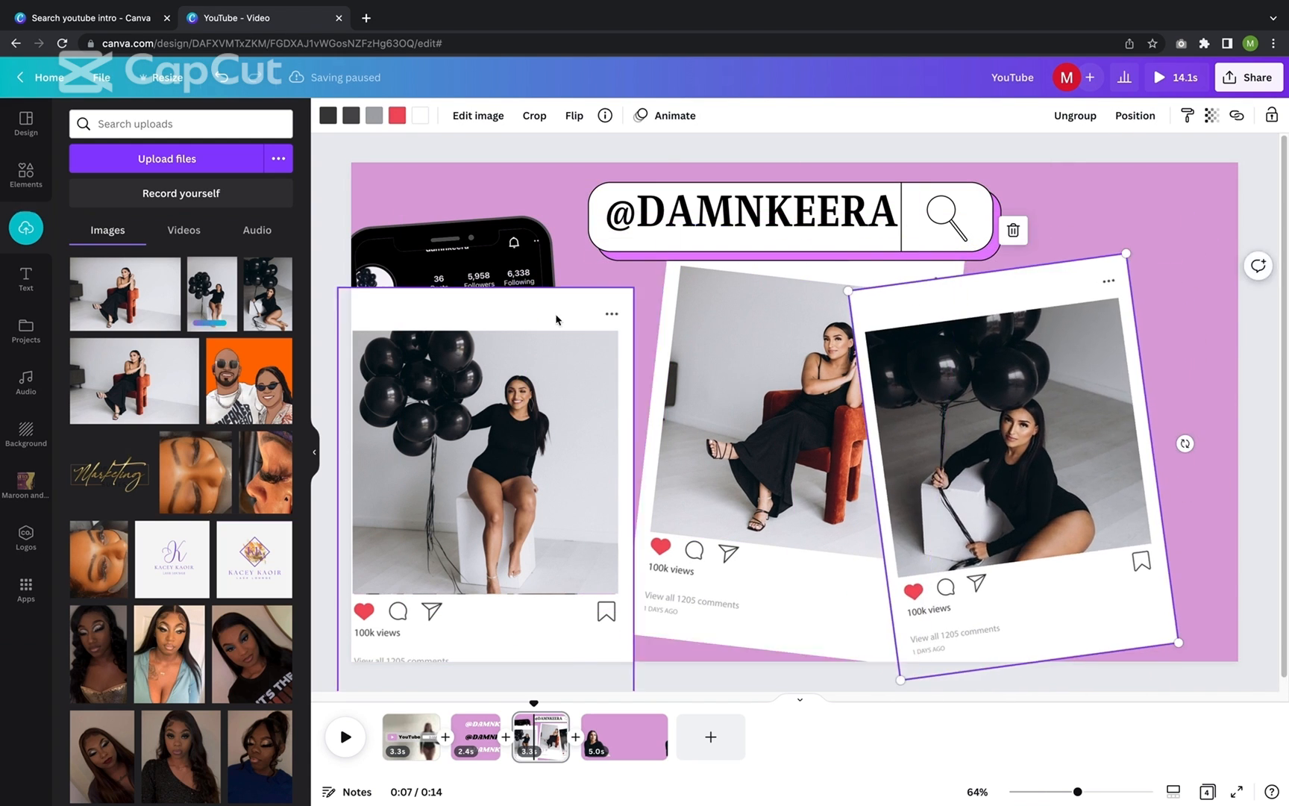
pyautogui.moveTo(556, 320); pyautogui.dragTo(713, 291)
# Step: Recolor the red hearts of the upright left post and the tilted right post to the light pink document color
pyautogui.click(833, 269)
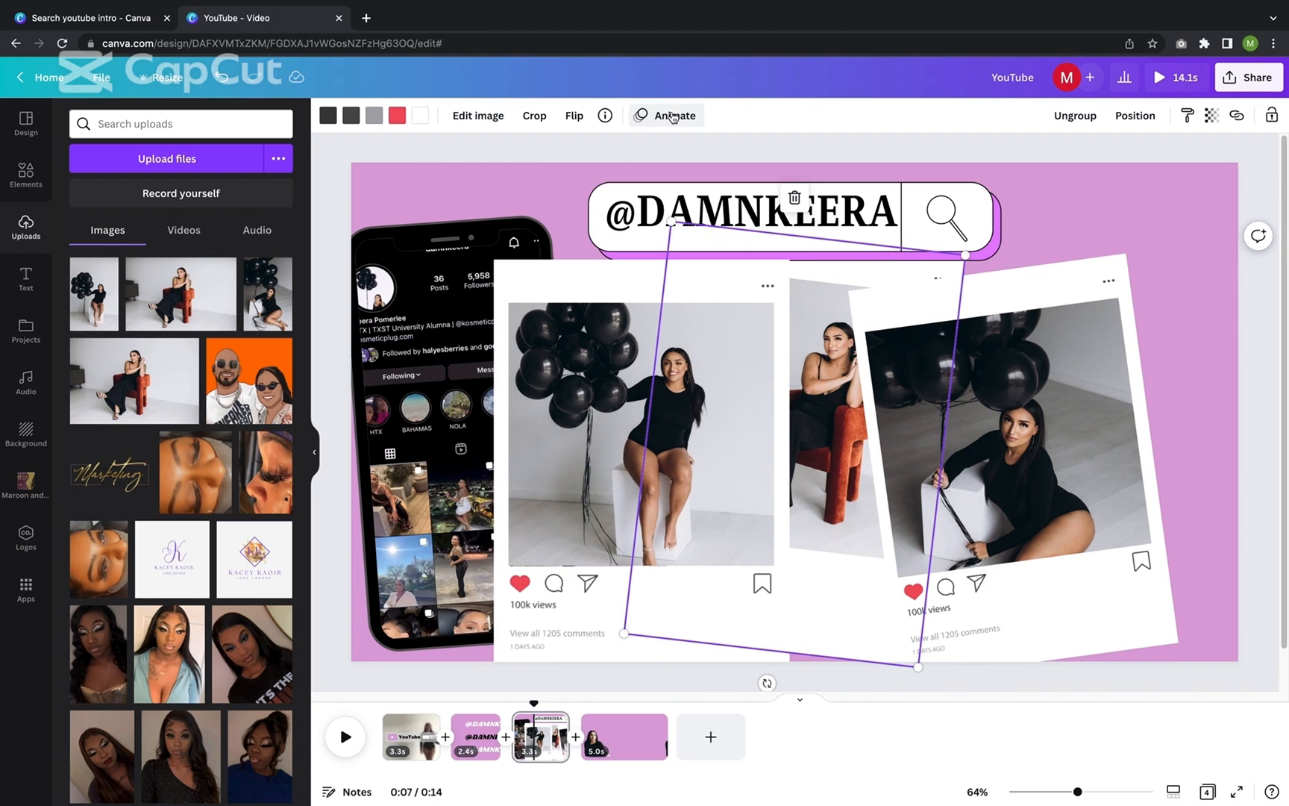
pyautogui.click(398, 115)
pyautogui.click(511, 273)
pyautogui.click(166, 233)
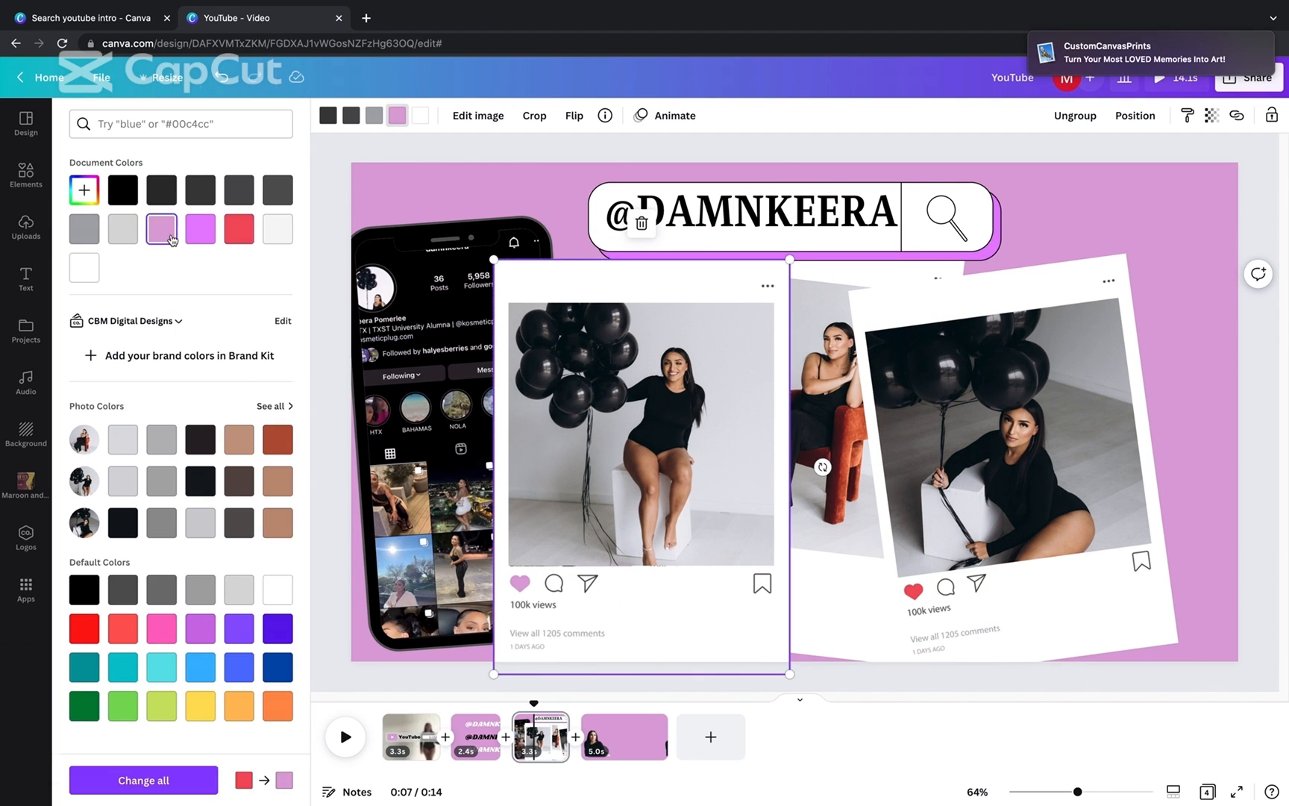
pyautogui.doubleClick(948, 366)
pyautogui.click(398, 116)
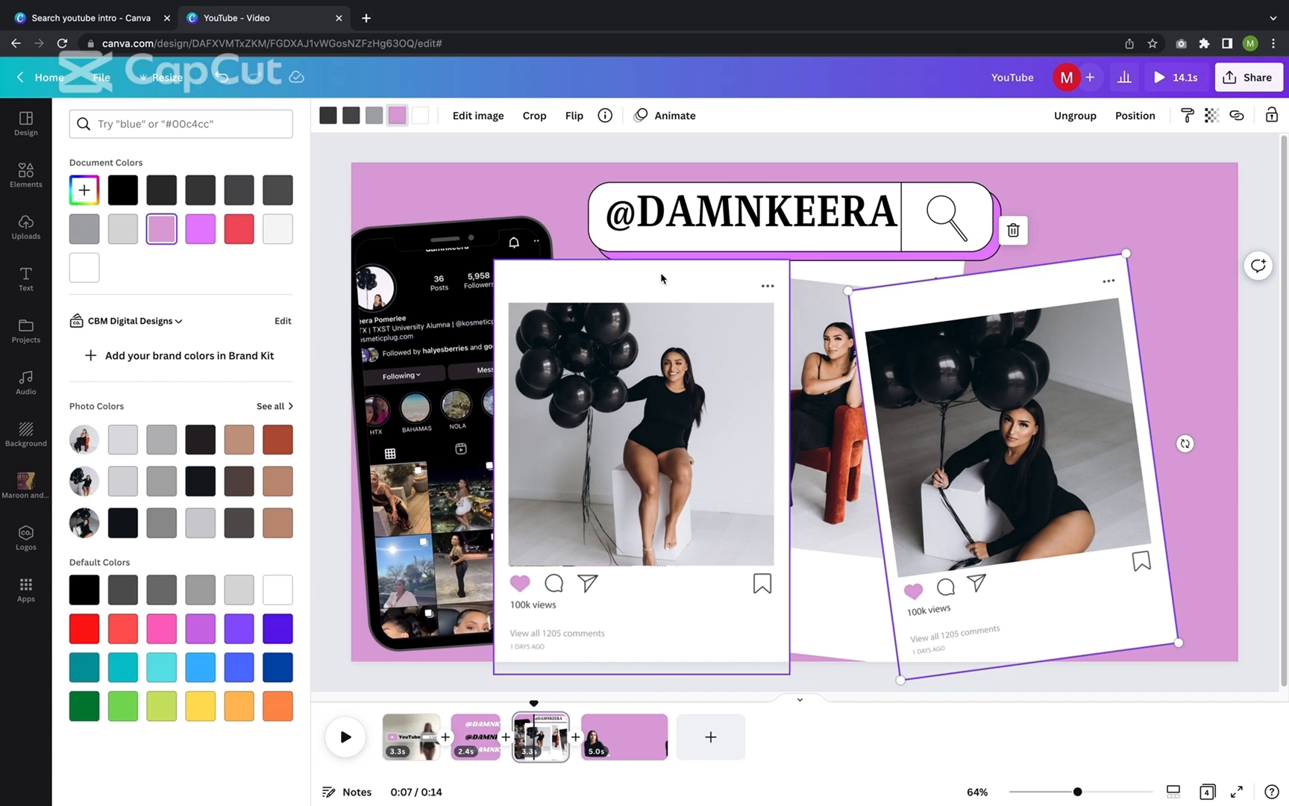
# Step: Browse the element animations for the middle post and play back the third page to check its motion
pyautogui.click(661, 278)
pyautogui.click(667, 115)
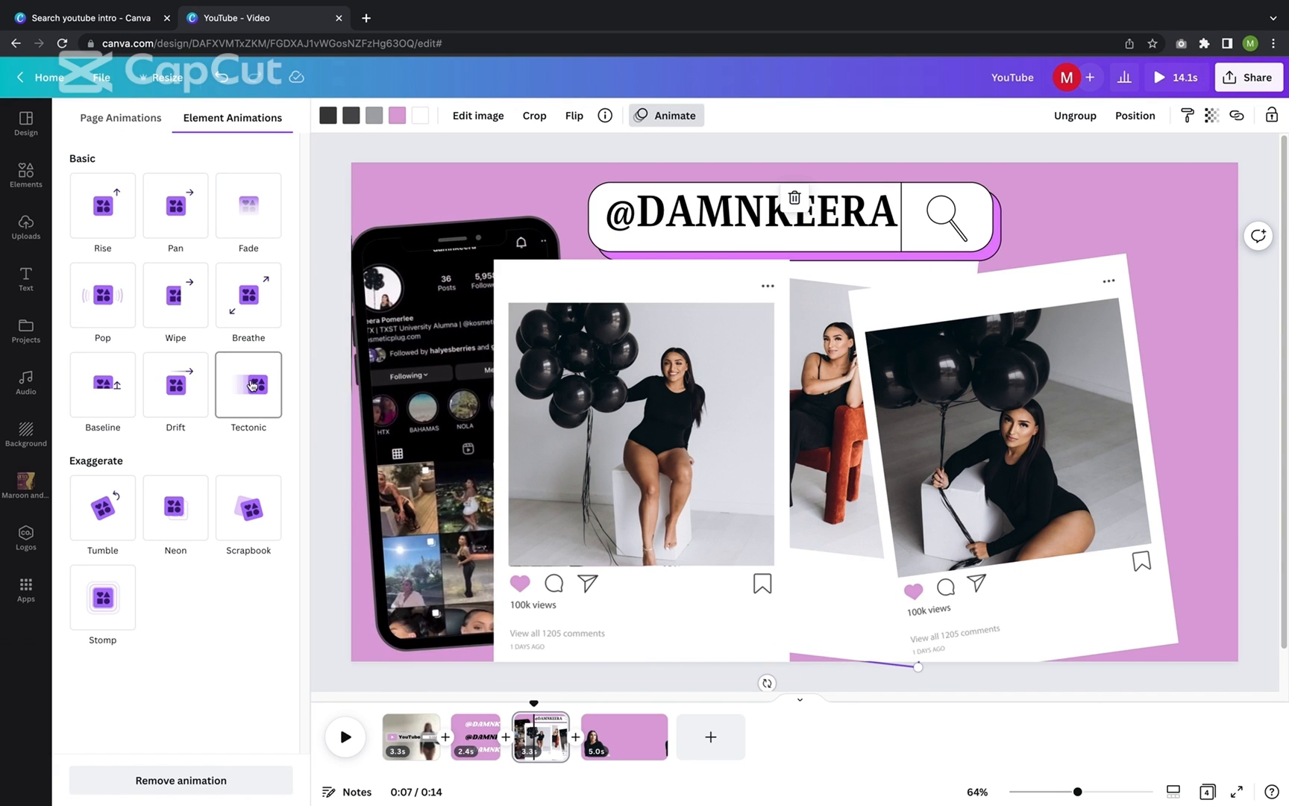
pyautogui.click(448, 524)
pyautogui.click(330, 748)
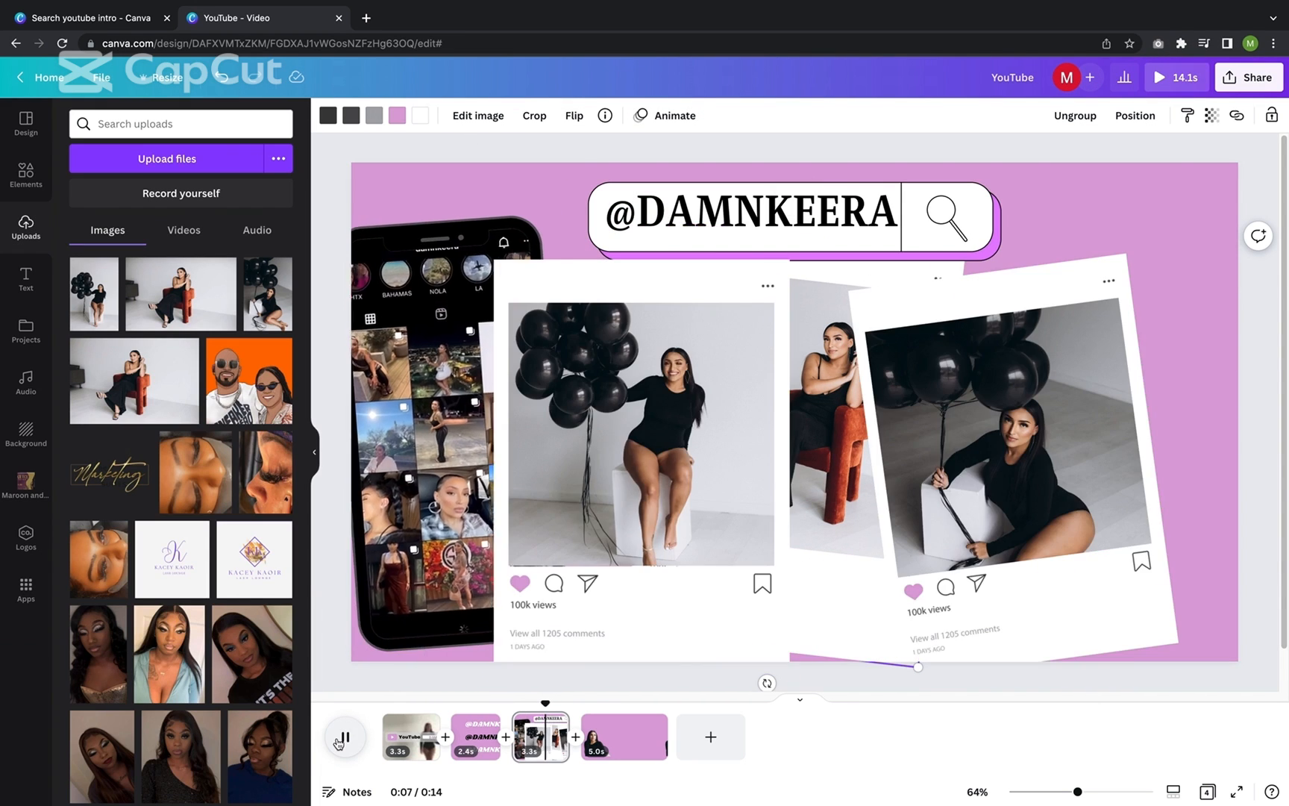
pyautogui.click(527, 732)
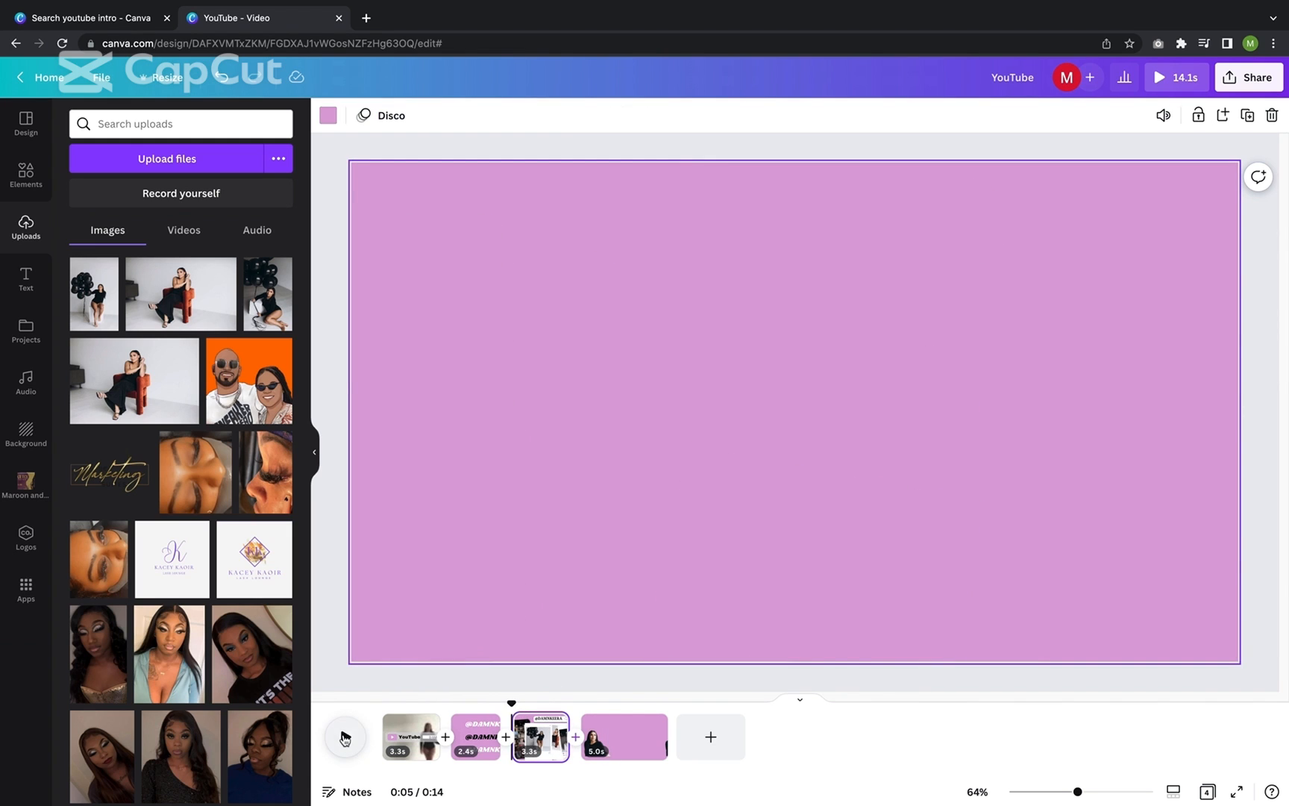
# Step: Browse the element animations for the search bar graphic and replay the third page from its start
pyautogui.click(963, 237)
pyautogui.click(597, 115)
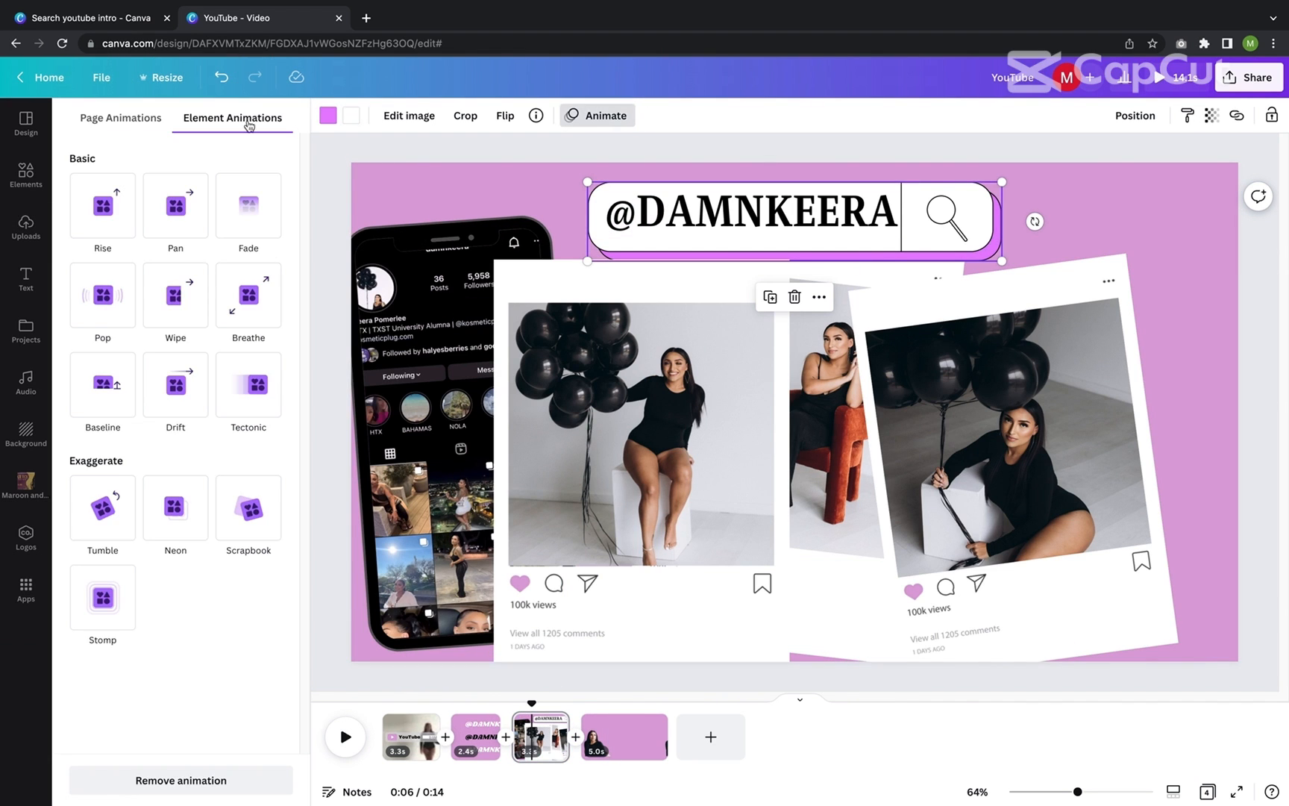
pyautogui.click(712, 183)
pyautogui.click(1073, 201)
pyautogui.click(345, 737)
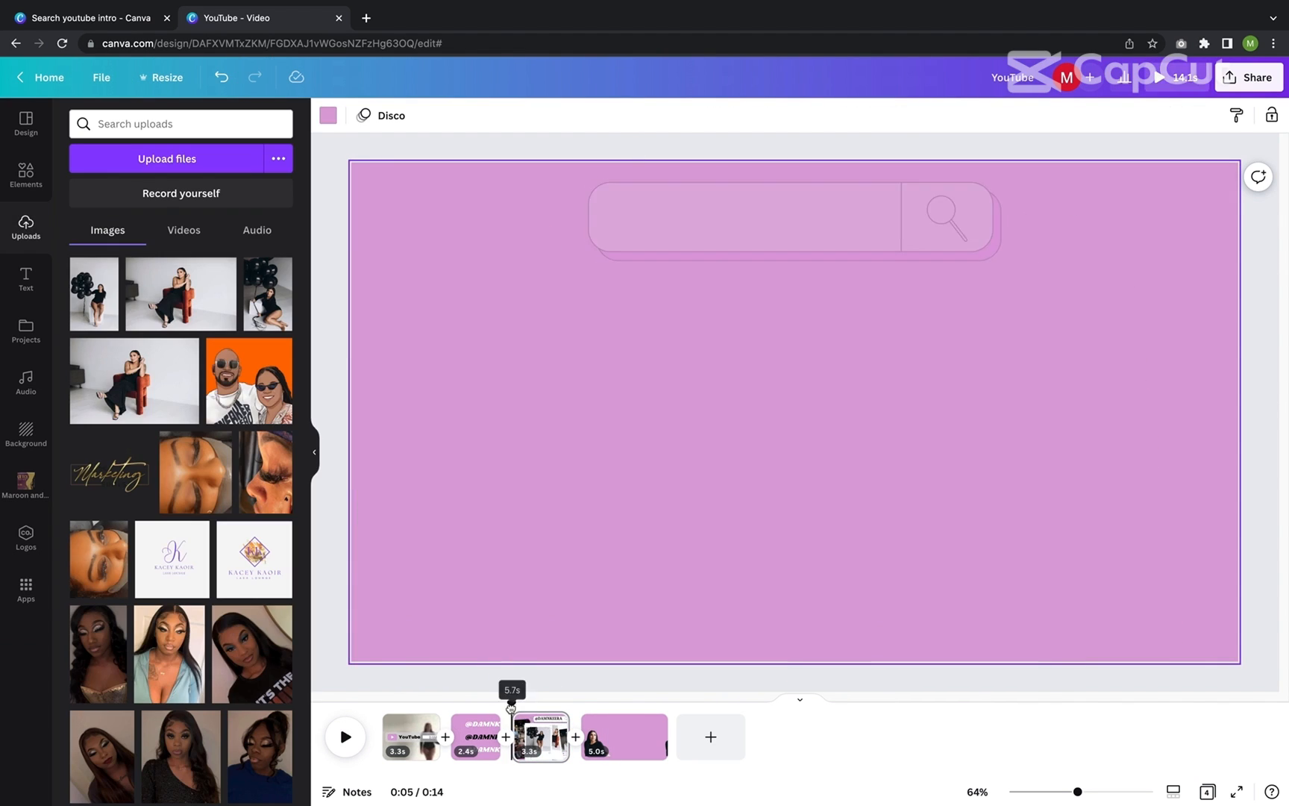
pyautogui.click(347, 748)
# Step: Move the handle text off the search bar on the third page and delete the search bar graphic
pyautogui.moveTo(874, 230); pyautogui.dragTo(762, 277)
pyautogui.click(694, 215)
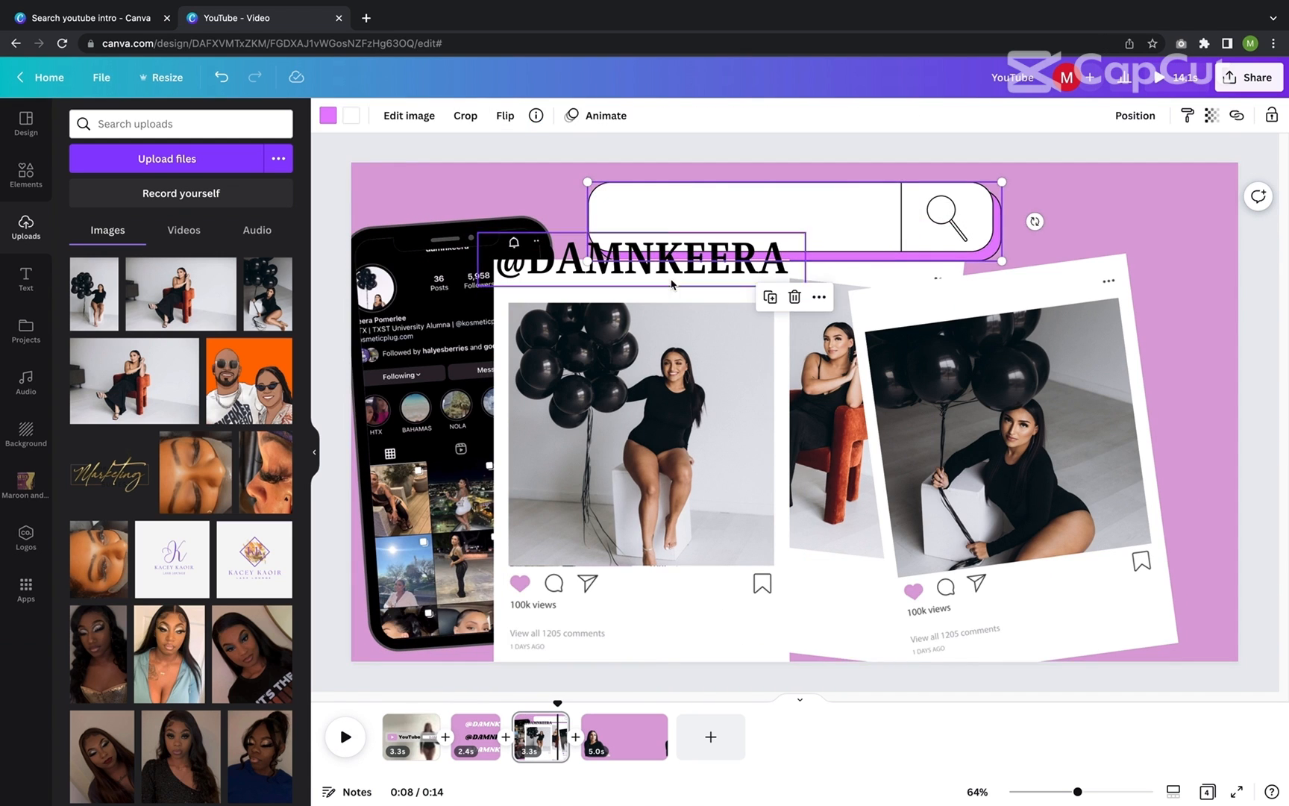
pyautogui.press('Delete')
# Step: Search the elements for "search bar" and place the rounded outline search bar at the top centre of the page
pyautogui.click(26, 175)
pyautogui.write('SEA')
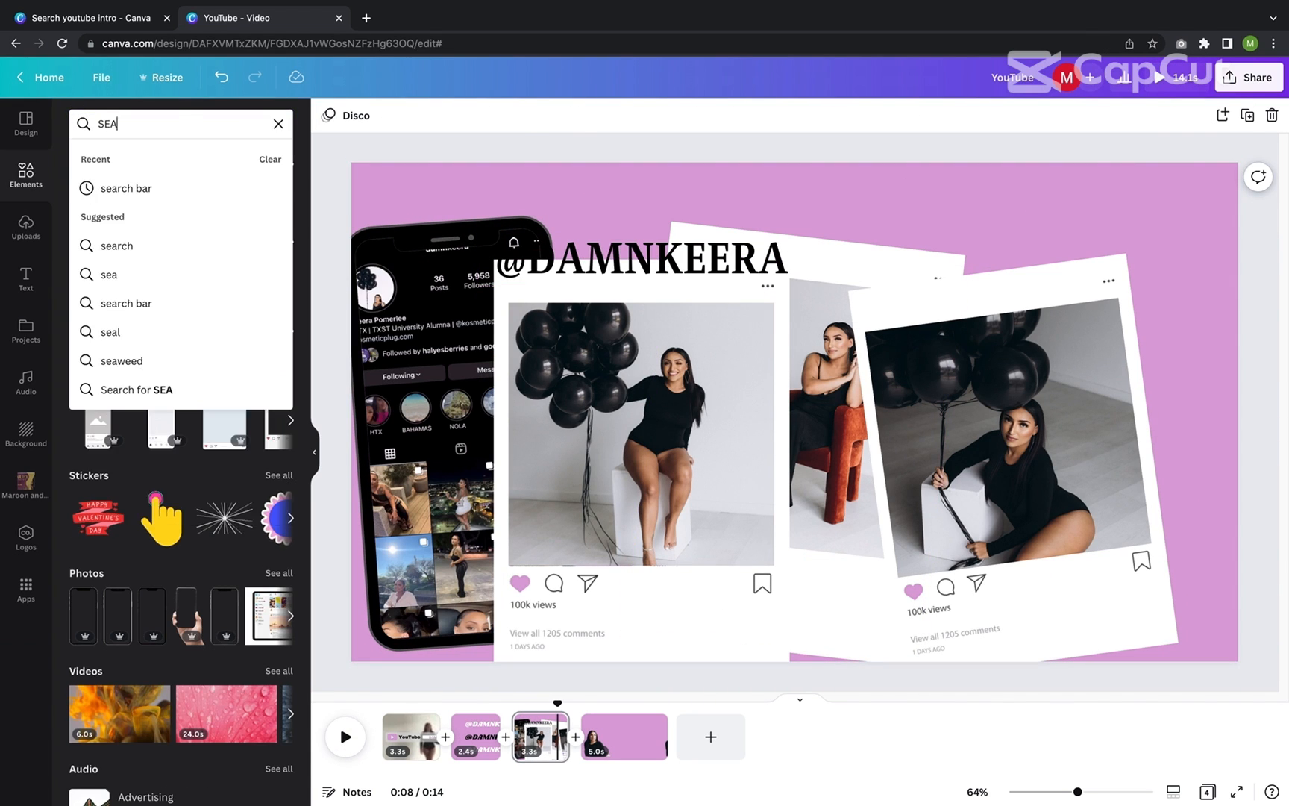
pyautogui.click(181, 302)
pyautogui.click(162, 276)
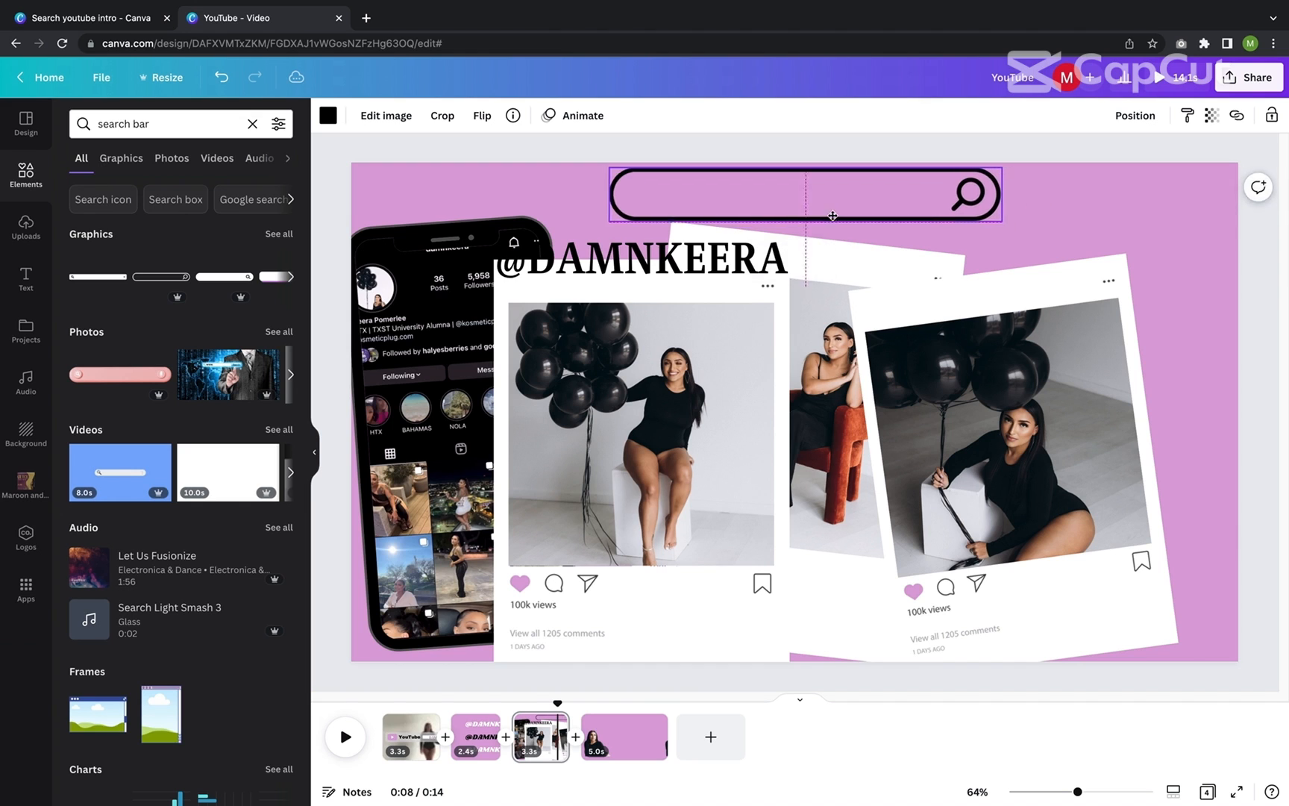
pyautogui.moveTo(832, 216); pyautogui.dragTo(822, 215)
# Step: Place the handle text inside the outline search bar and color both the bar and the text white
pyautogui.moveTo(597, 274); pyautogui.dragTo(744, 209)
pyautogui.click(651, 236)
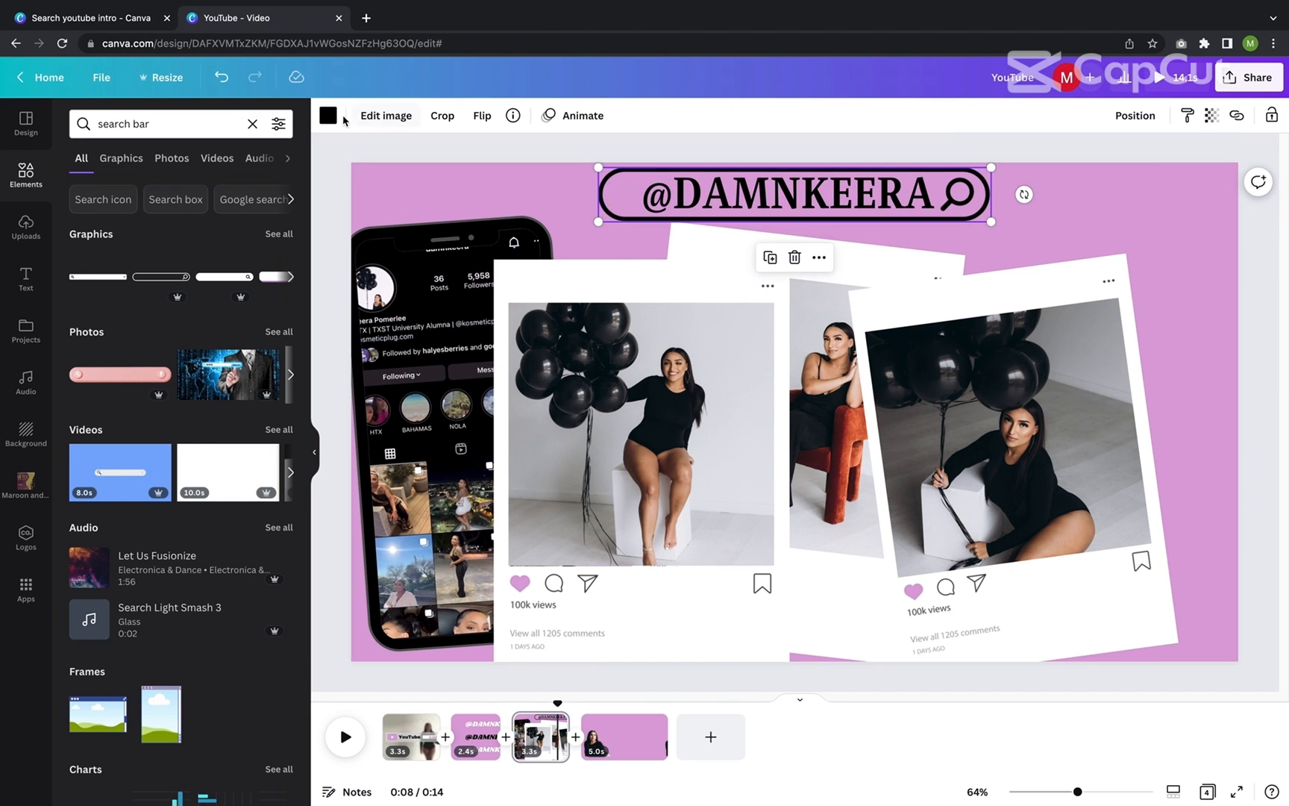
pyautogui.click(328, 116)
pyautogui.click(239, 229)
pyautogui.click(701, 197)
pyautogui.click(547, 117)
pyautogui.click(239, 230)
# Step: Preview the third page from its beginning and open the page's options
pyautogui.moveTo(557, 703); pyautogui.dragTo(515, 706)
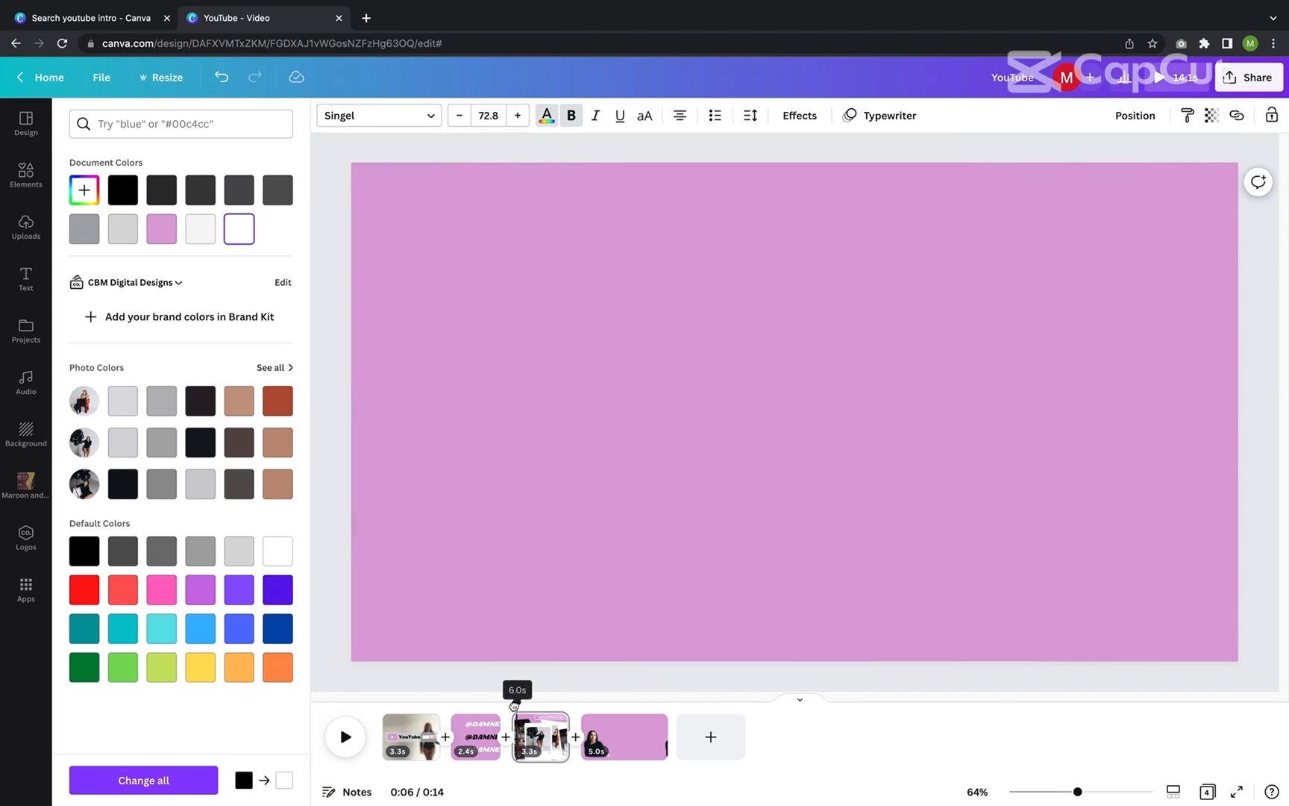
pyautogui.click(351, 739)
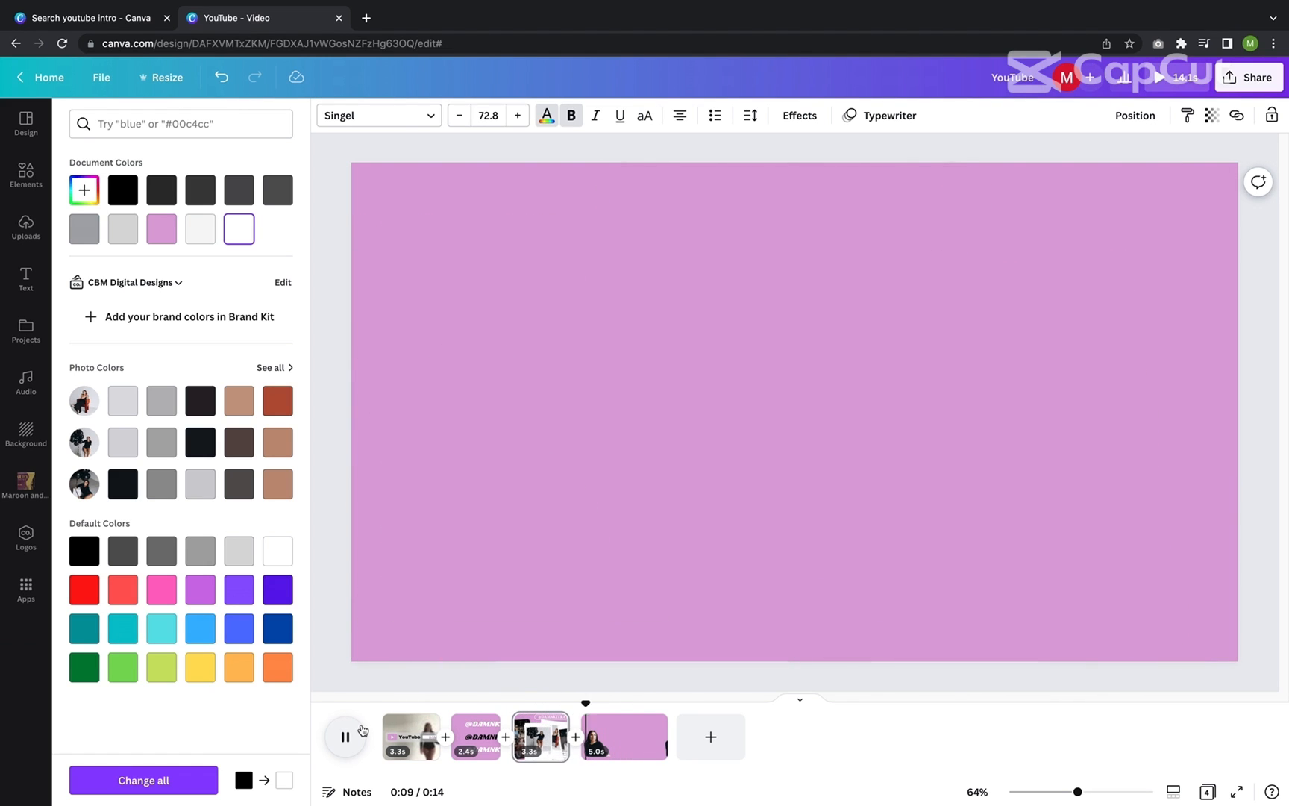
pyautogui.press('space')
pyautogui.click(538, 716)
pyautogui.rightClick(553, 709)
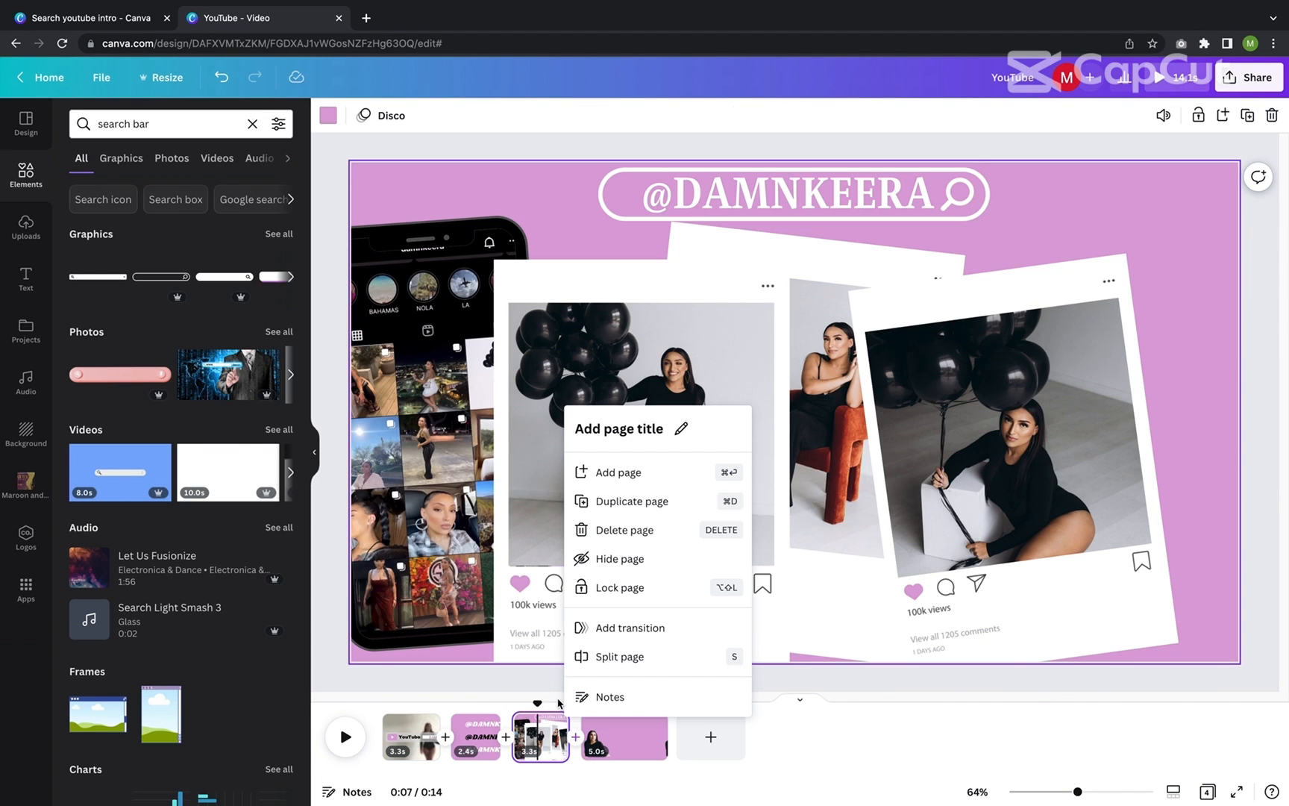
# Step: Delete the phone mockup with its video and spread the outer posts apart, with the left post tilted counterclockwise
pyautogui.click(398, 468)
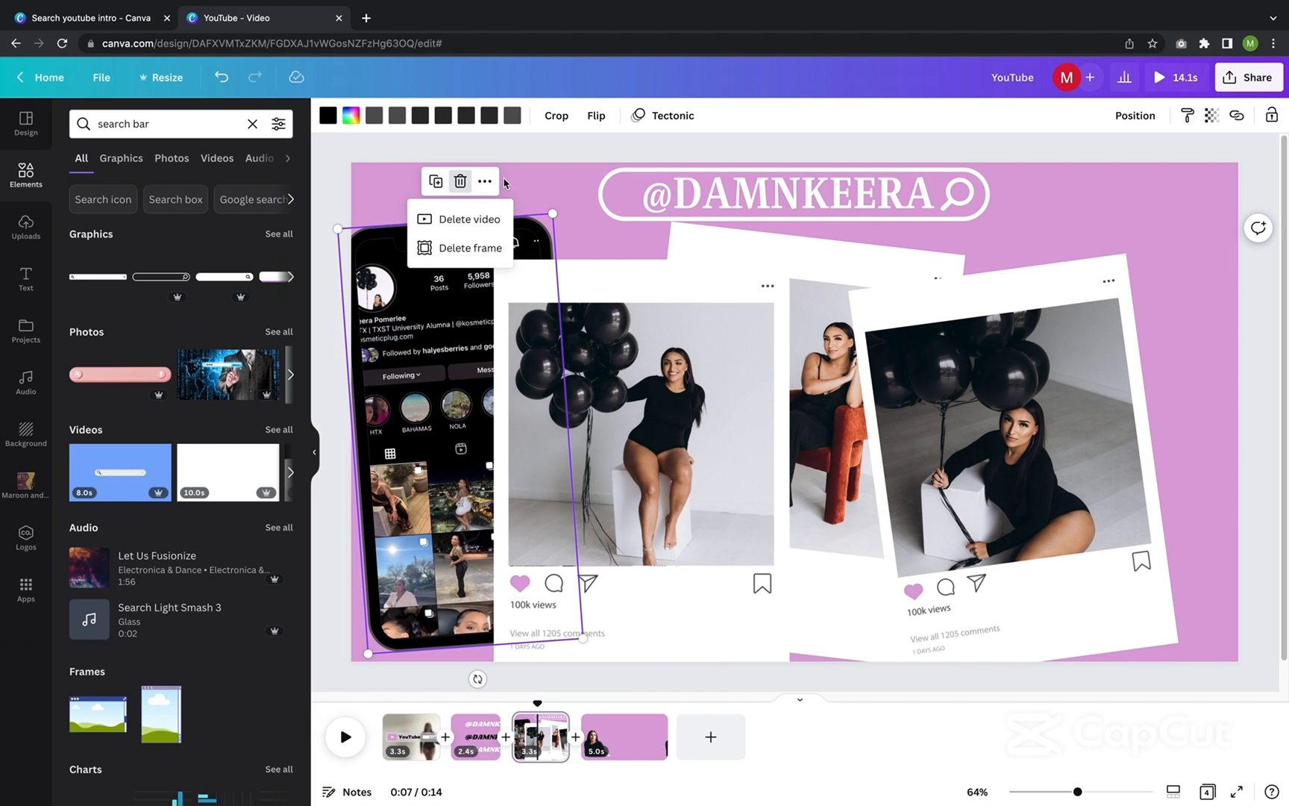
pyautogui.click(469, 219)
pyautogui.click(461, 180)
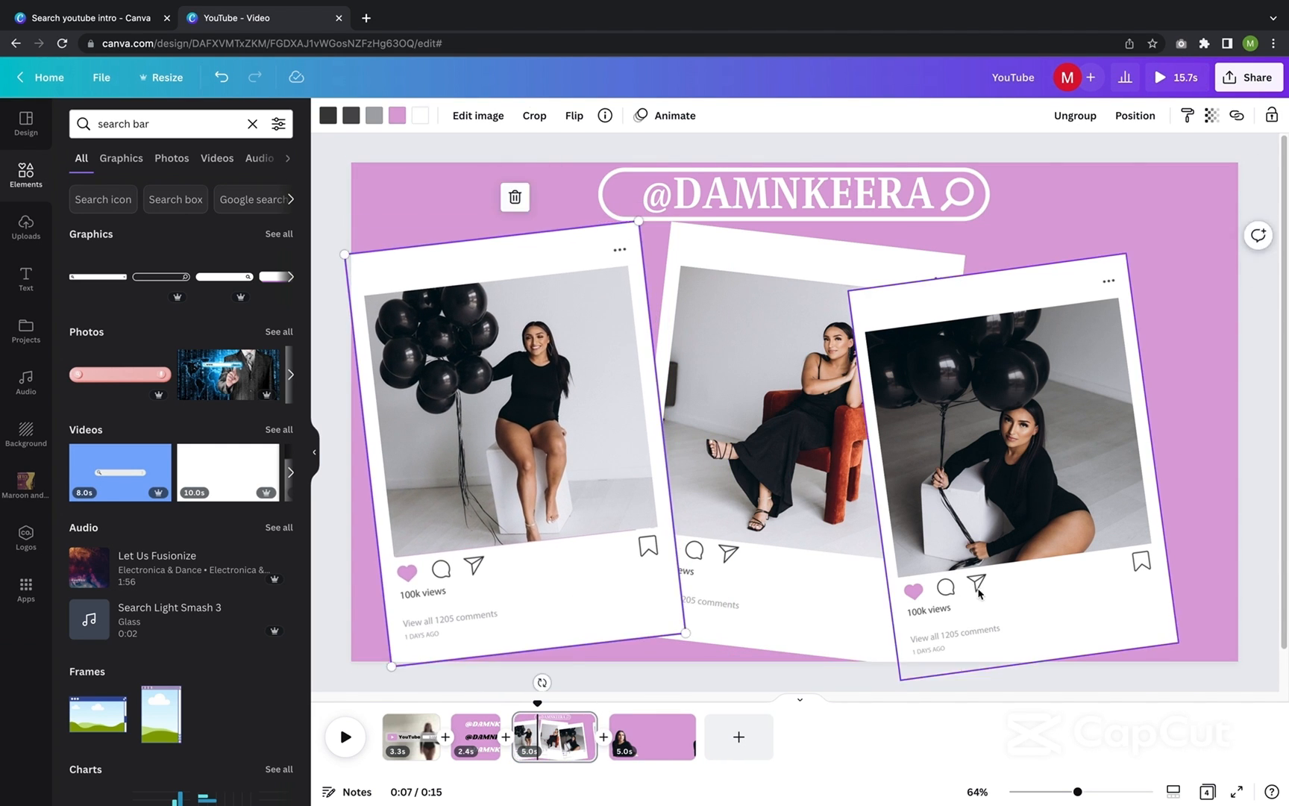
pyautogui.moveTo(978, 593); pyautogui.dragTo(1037, 582)
# Step: Preview the third page, try the Slide, Dissolve and Match & Move transitions after it, and set the transition back to None
pyautogui.click(357, 735)
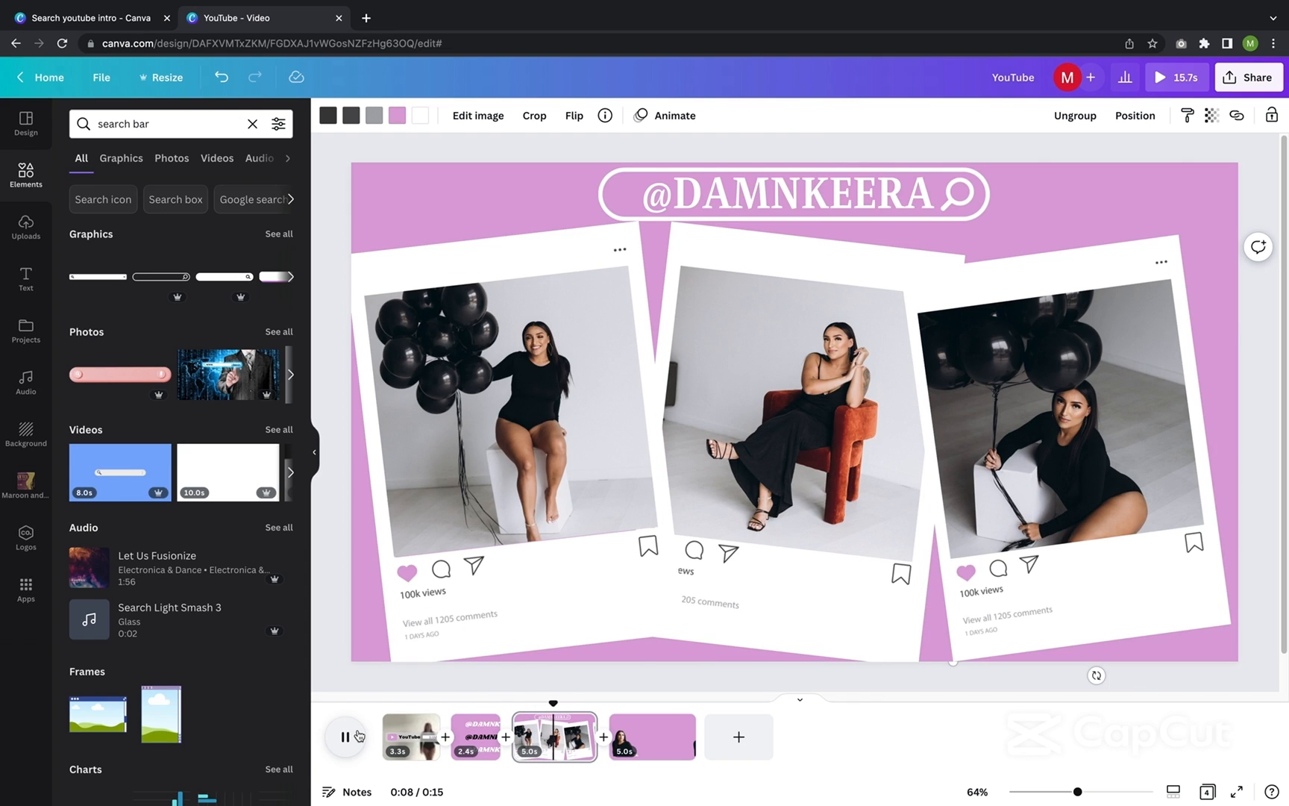
pyautogui.click(582, 725)
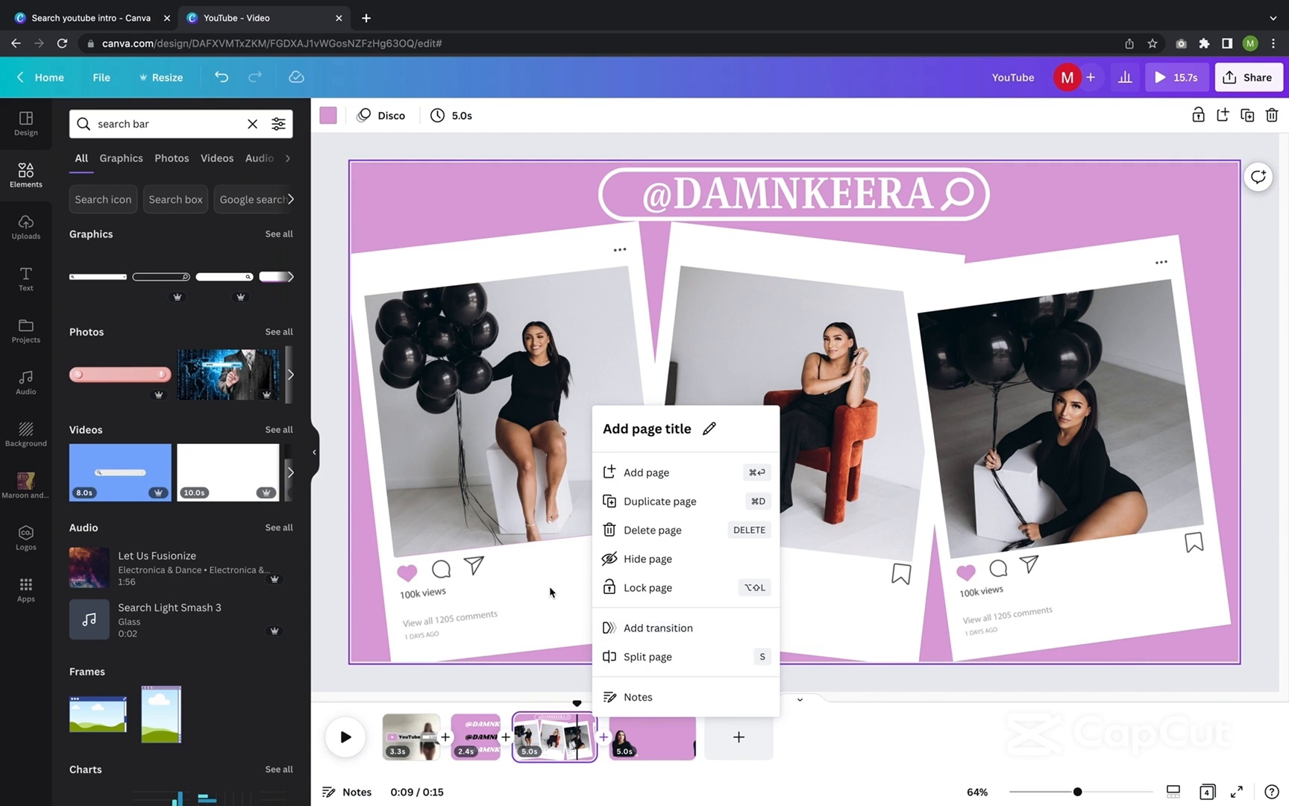
pyautogui.click(641, 627)
pyautogui.click(248, 187)
pyautogui.click(182, 200)
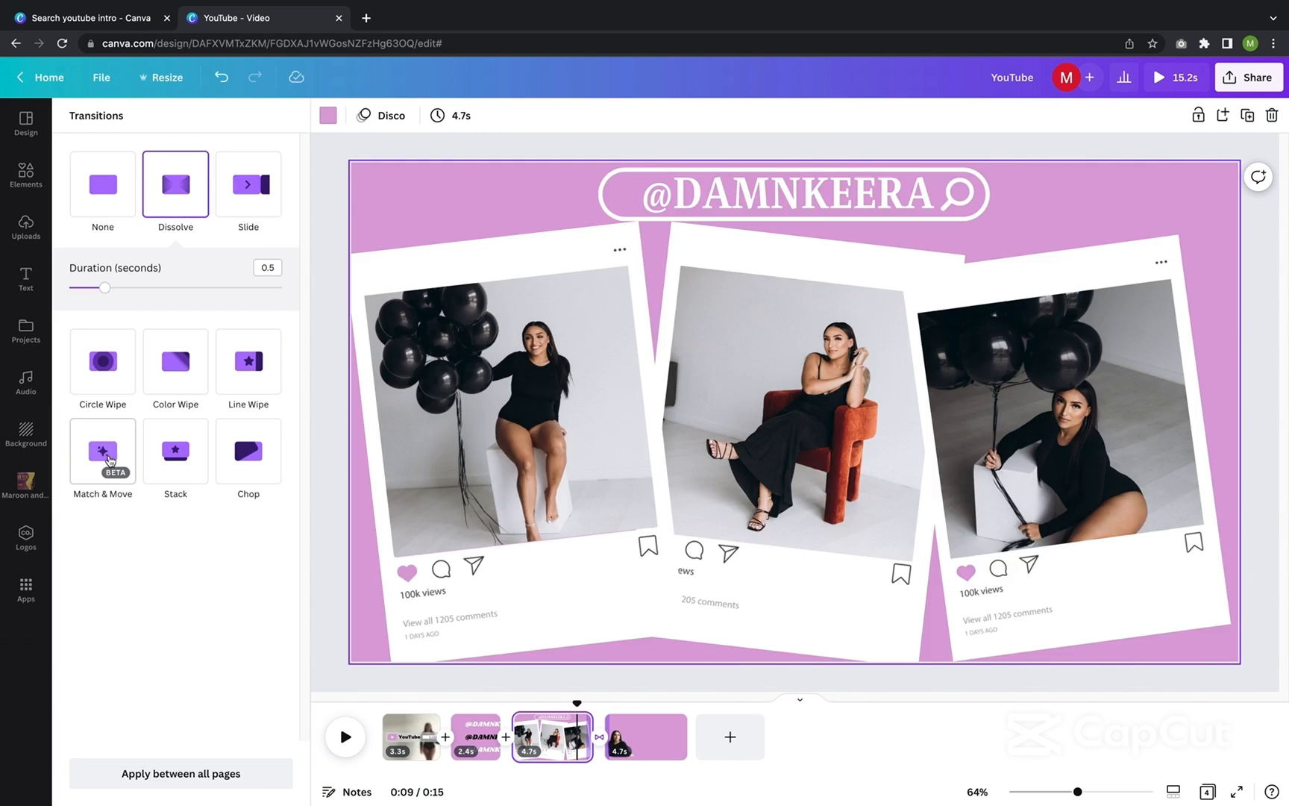
pyautogui.click(103, 451)
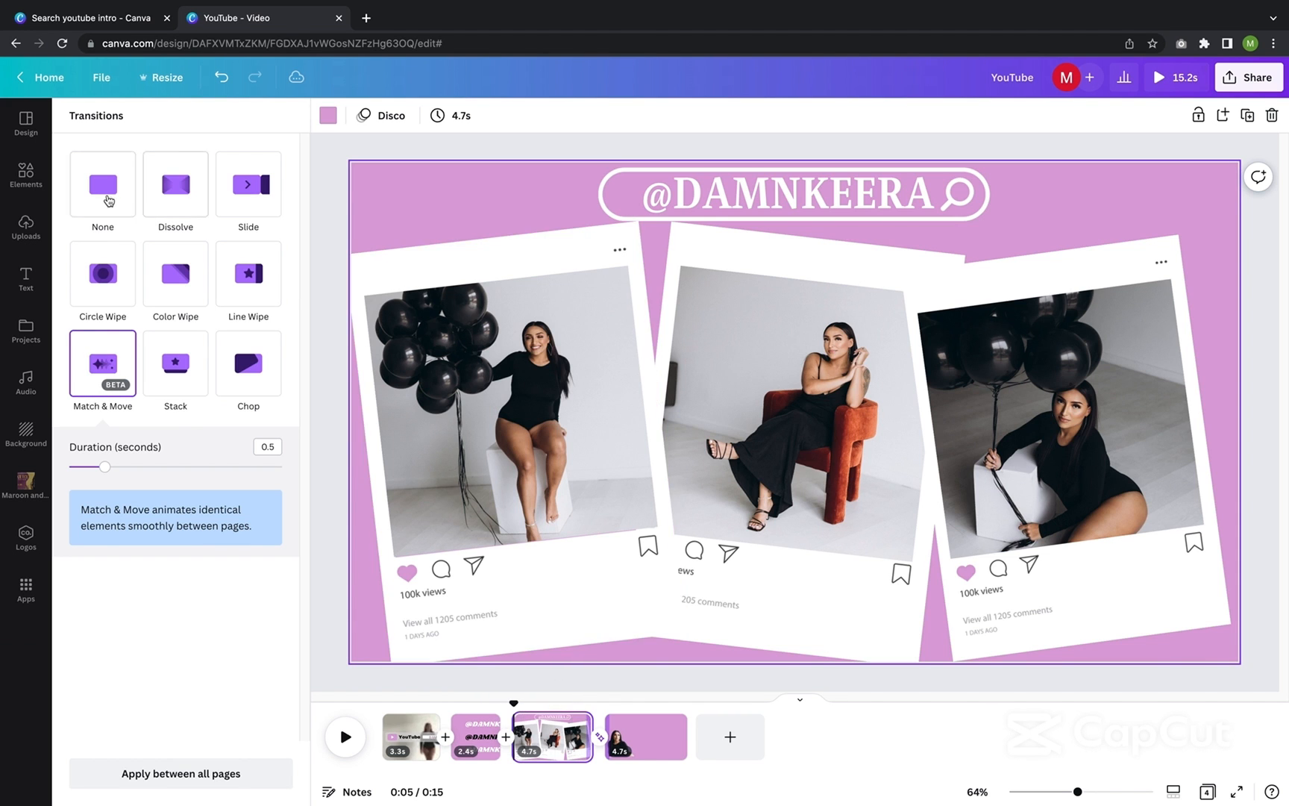
pyautogui.click(108, 200)
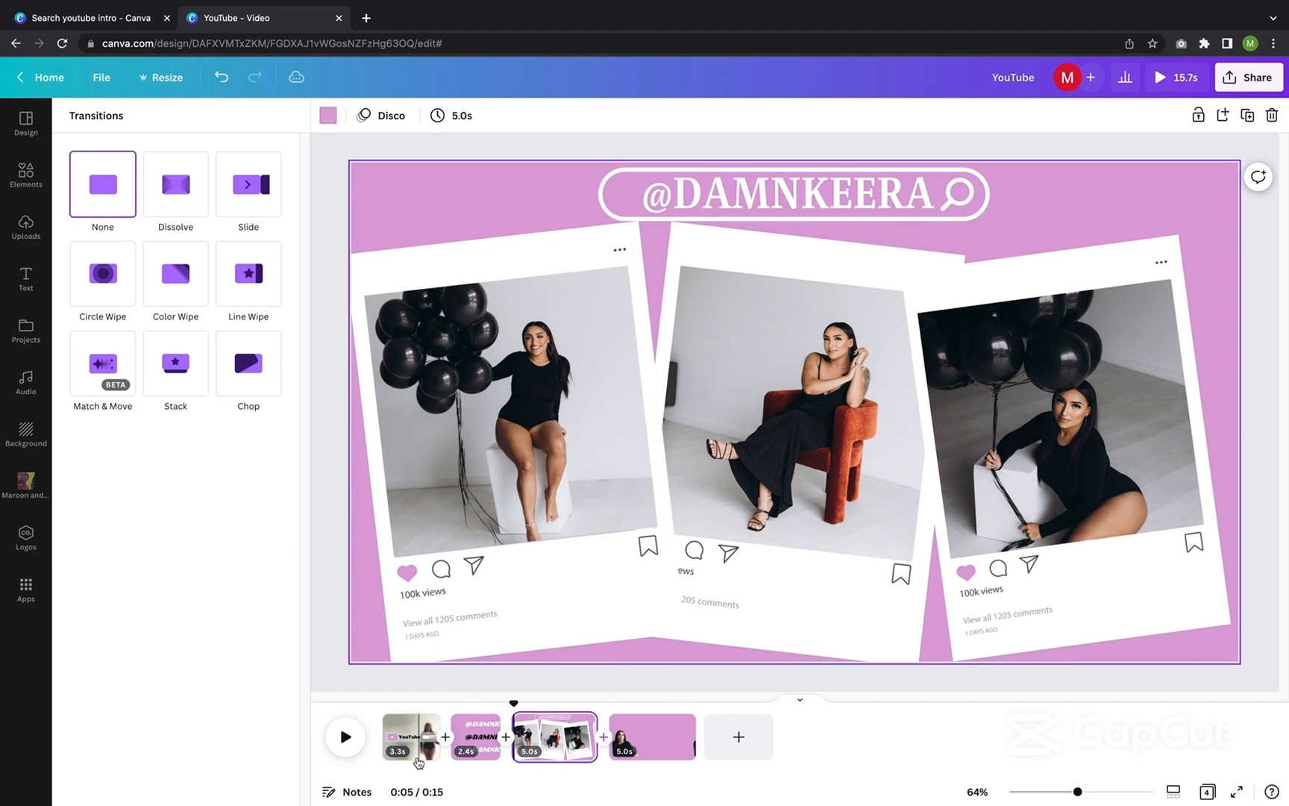
# Step: Play back the whole video and apply the Pan photo animation to the portrait on the fourth page
pyautogui.click(357, 738)
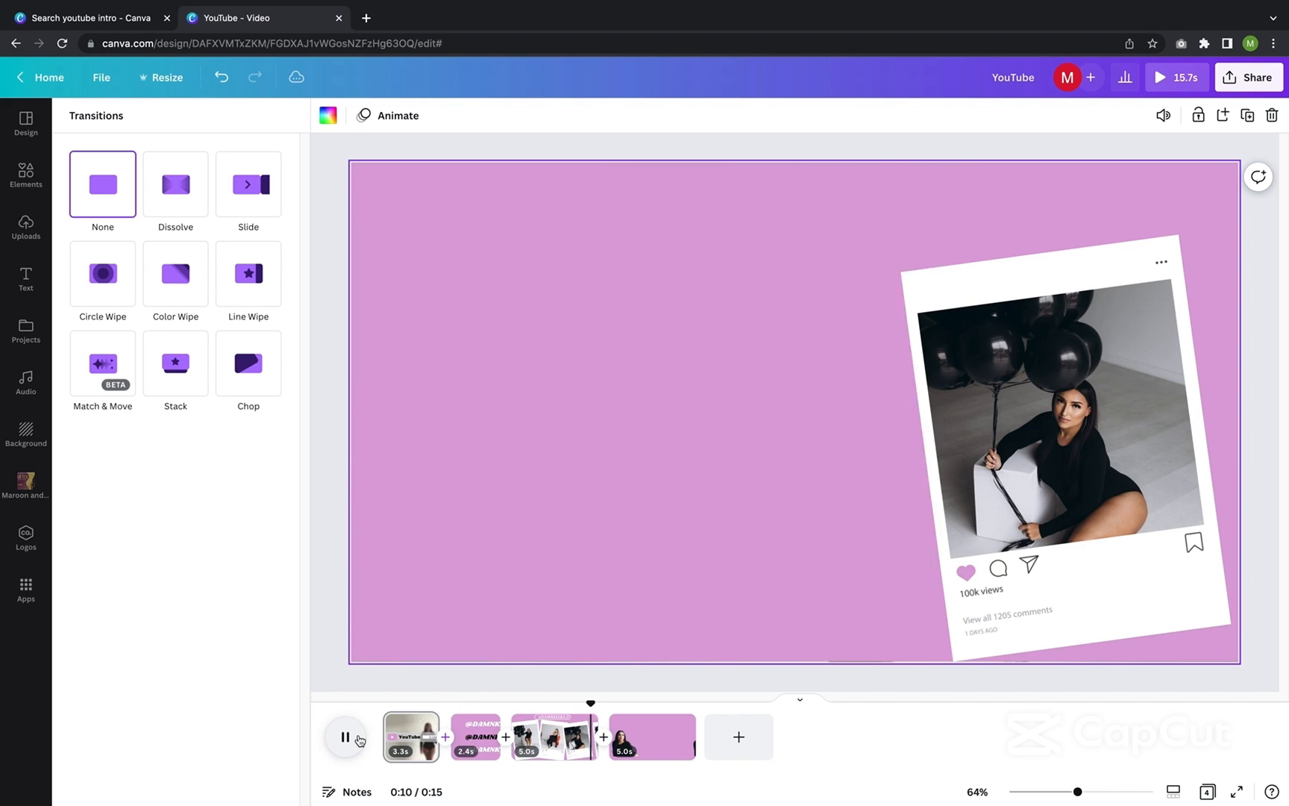
pyautogui.click(504, 485)
pyautogui.click(538, 115)
pyautogui.click(172, 216)
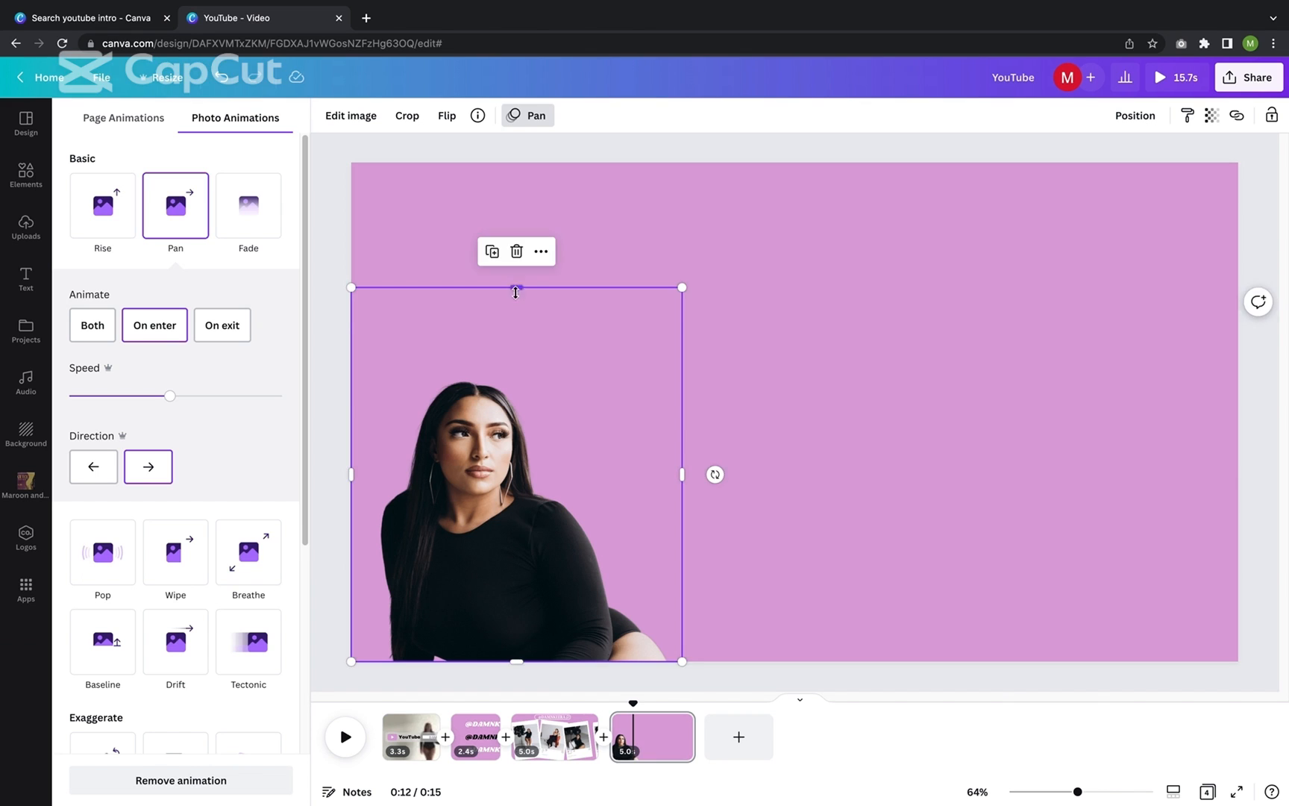
# Step: Enlarge the portrait on the fourth page slightly and play back the video from the second page
pyautogui.moveTo(681, 356); pyautogui.dragTo(716, 326)
pyautogui.click(526, 720)
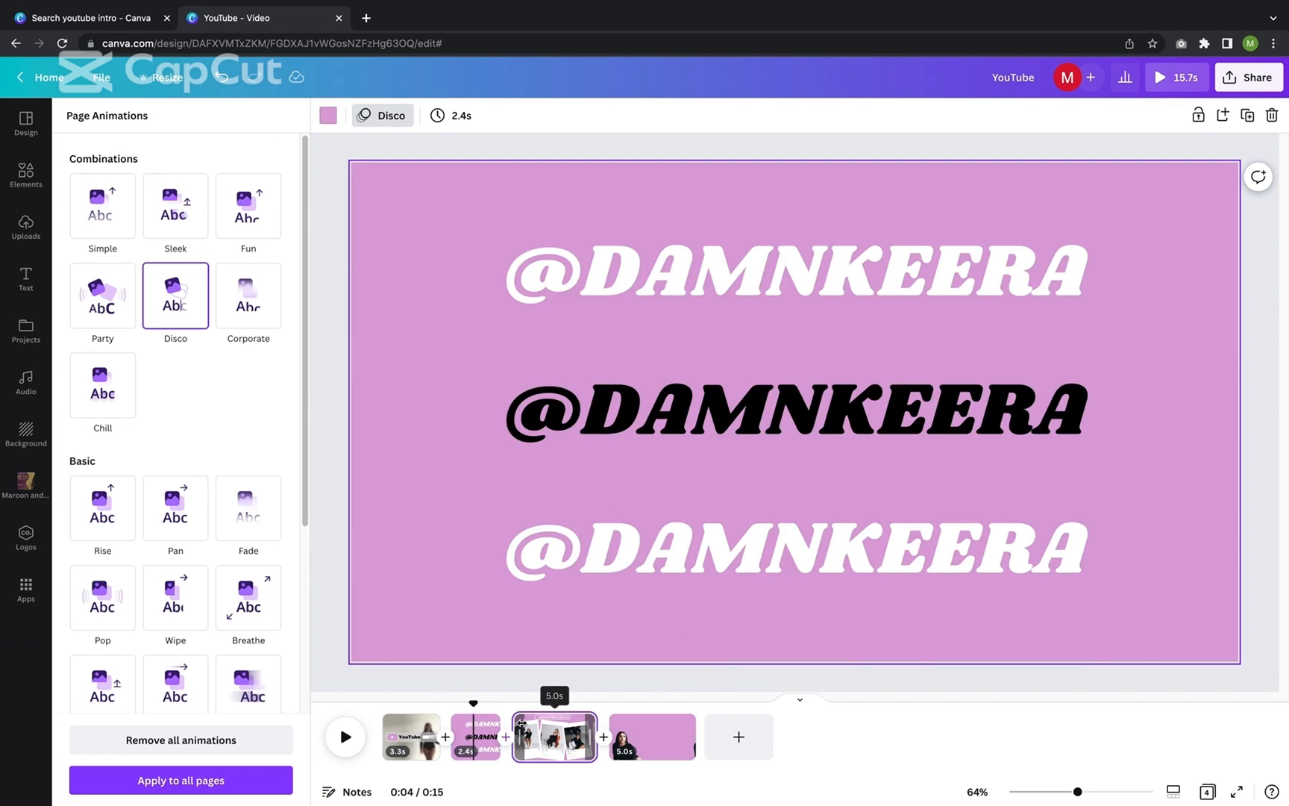
pyautogui.click(345, 736)
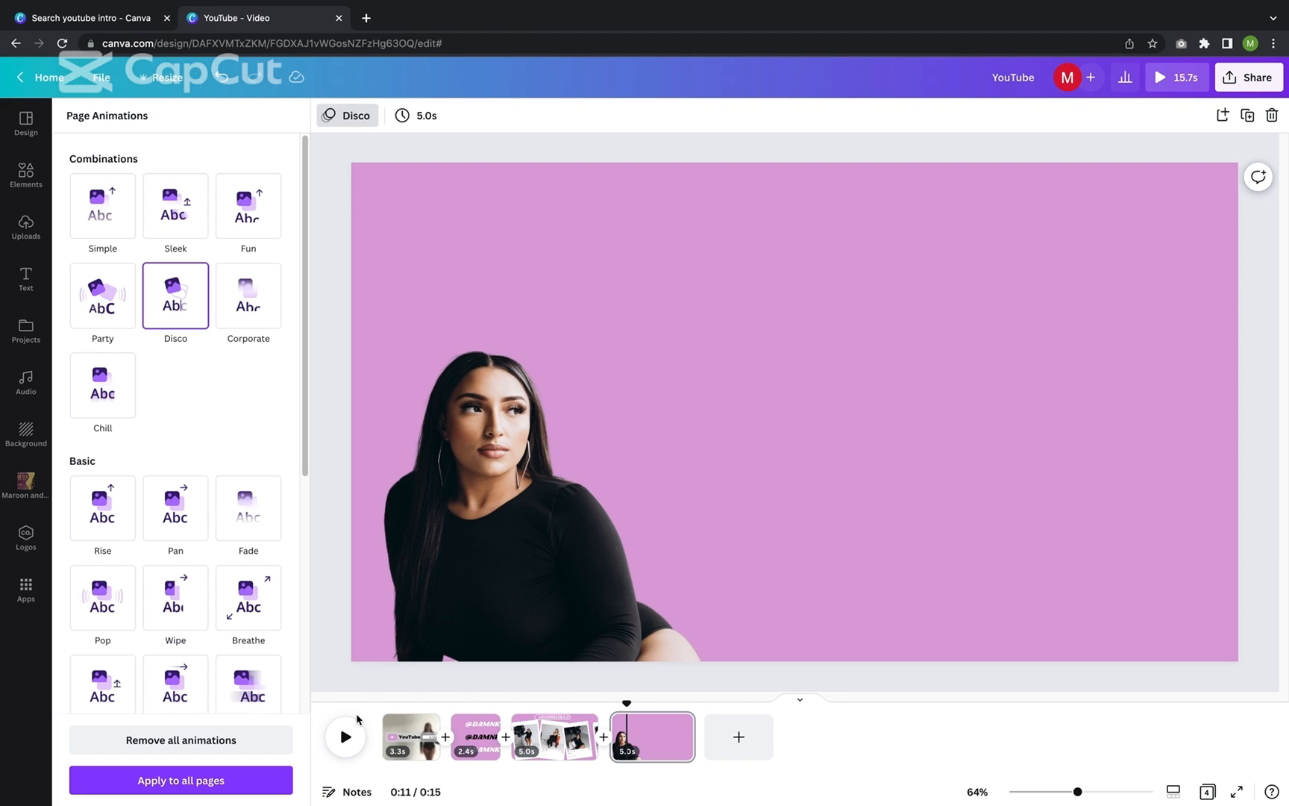
# Step: Add the "I can & I will" font combination to the fourth page and change its lines to LIKE and SUBSCRIBE
pyautogui.click(28, 268)
pyautogui.click(251, 426)
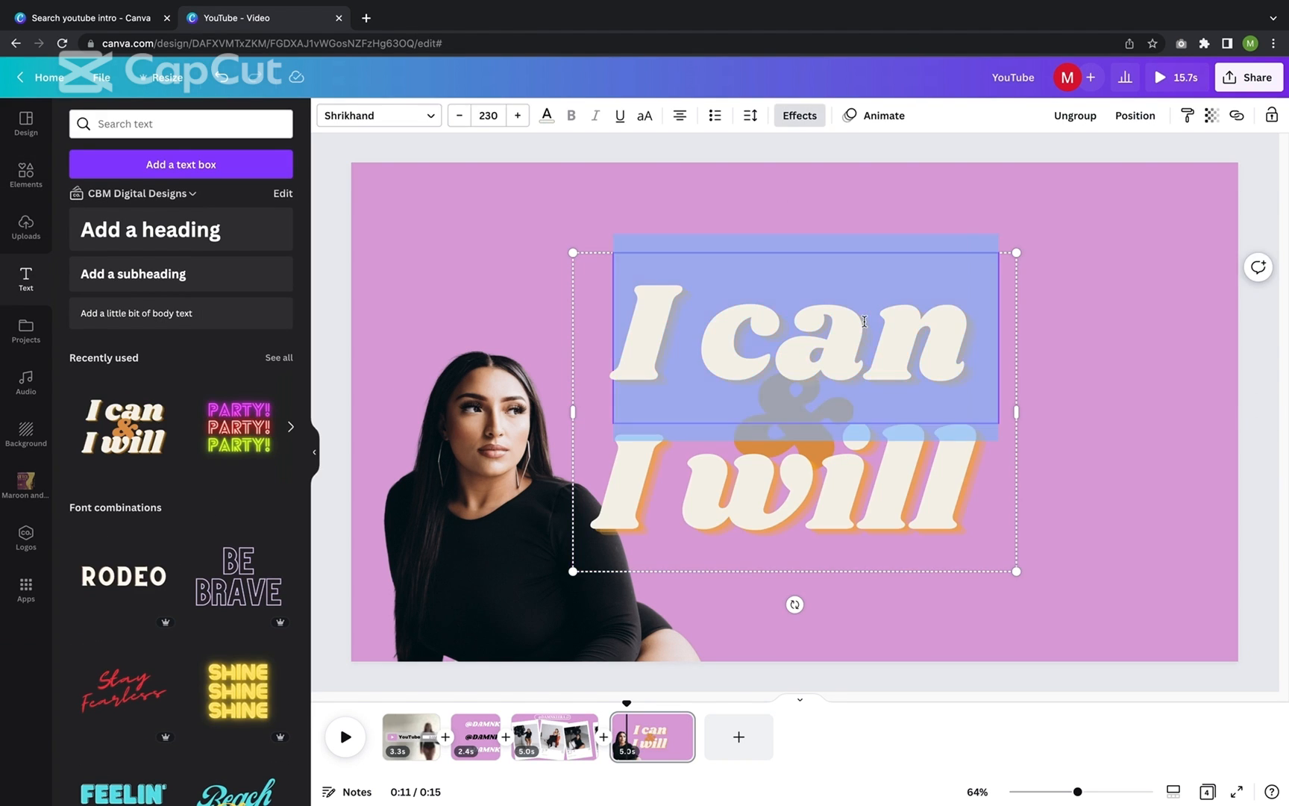
pyautogui.write('LIK3')
pyautogui.tripleClick(885, 487)
pyautogui.write('SUBSCRIBE')
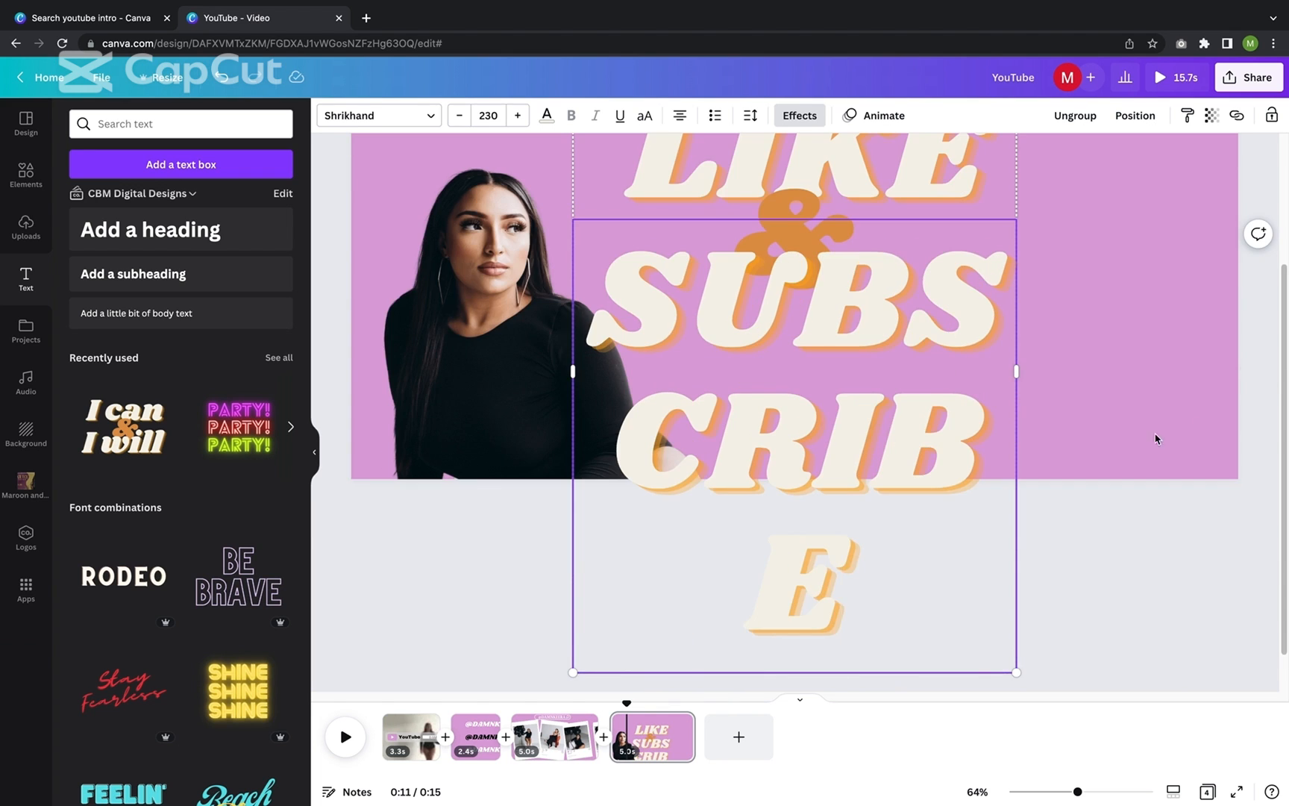
# Step: Widen the LIKE & SUBSCRIBE text so SUBSCRIBE fits one line, scale it to font size 118, and place it above the portrait
pyautogui.moveTo(1016, 371); pyautogui.dragTo(1186, 365)
pyautogui.moveTo(1177, 624); pyautogui.dragTo(902, 470)
pyautogui.moveTo(891, 411); pyautogui.dragTo(1051, 372)
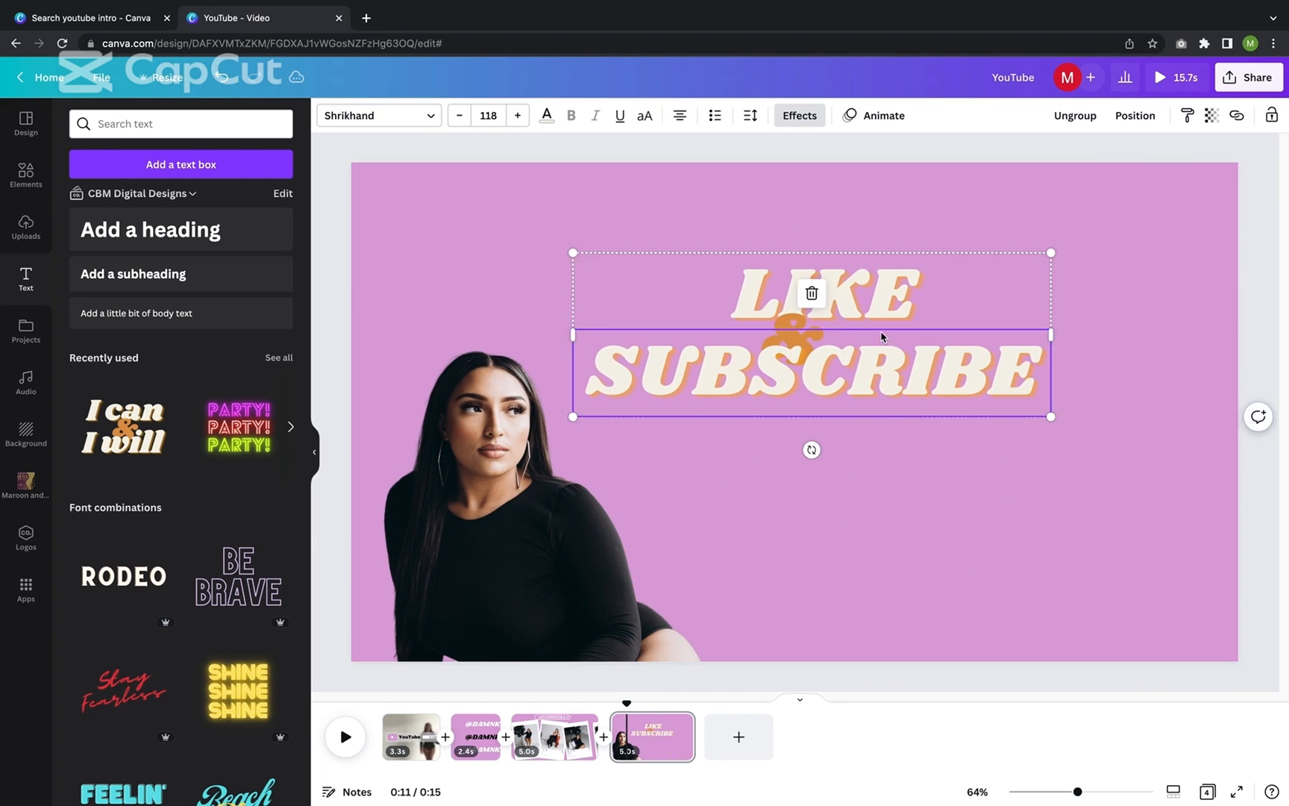
pyautogui.moveTo(931, 290); pyautogui.dragTo(720, 216)
# Step: Recolor the word LIKE white and ungroup the LIKE & SUBSCRIBE text
pyautogui.click(546, 114)
pyautogui.click(88, 234)
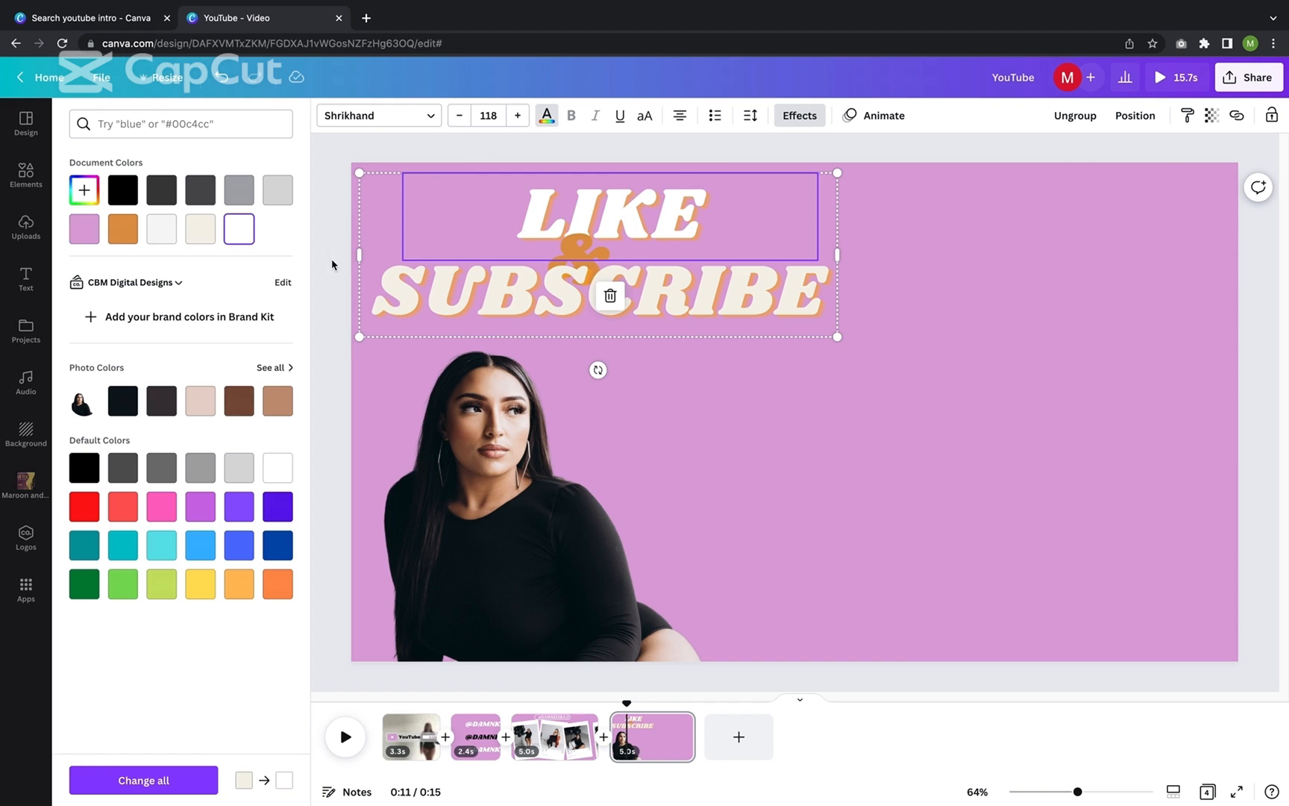
pyautogui.click(1073, 117)
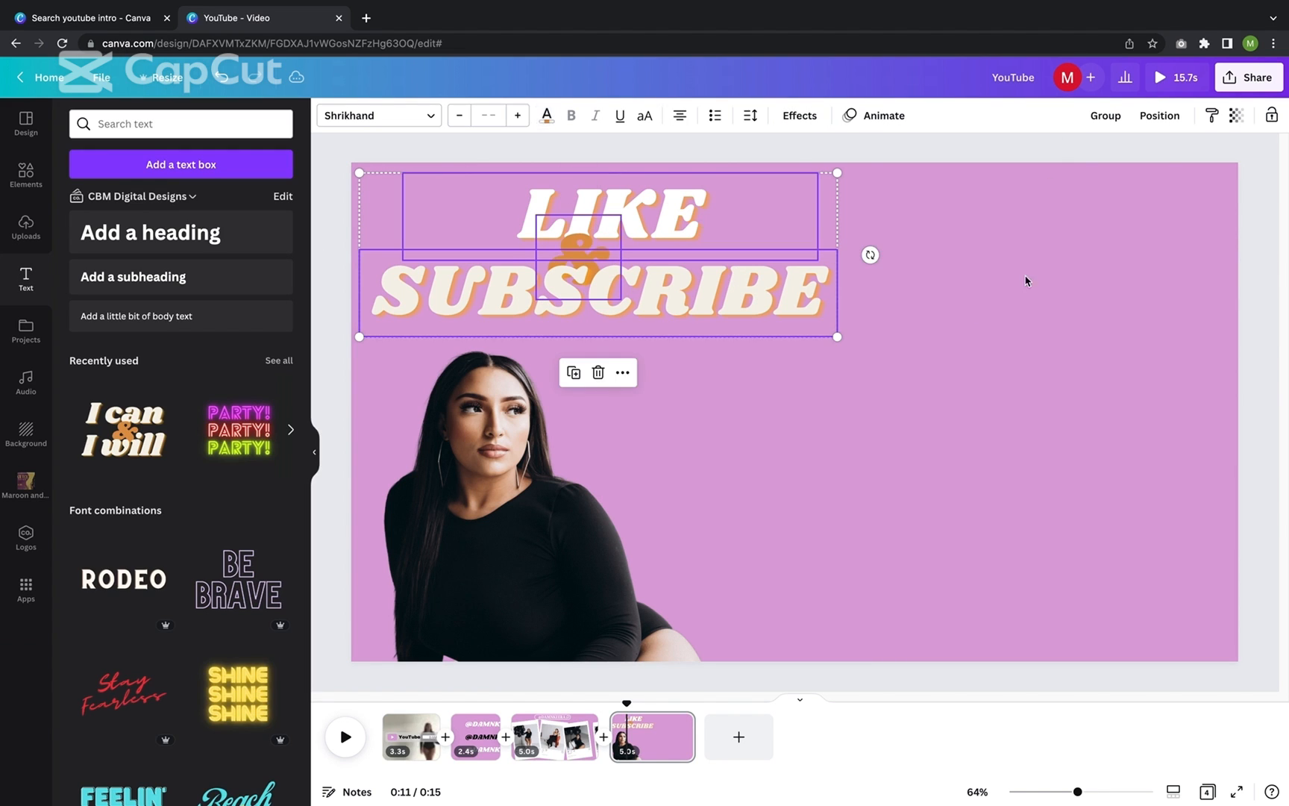